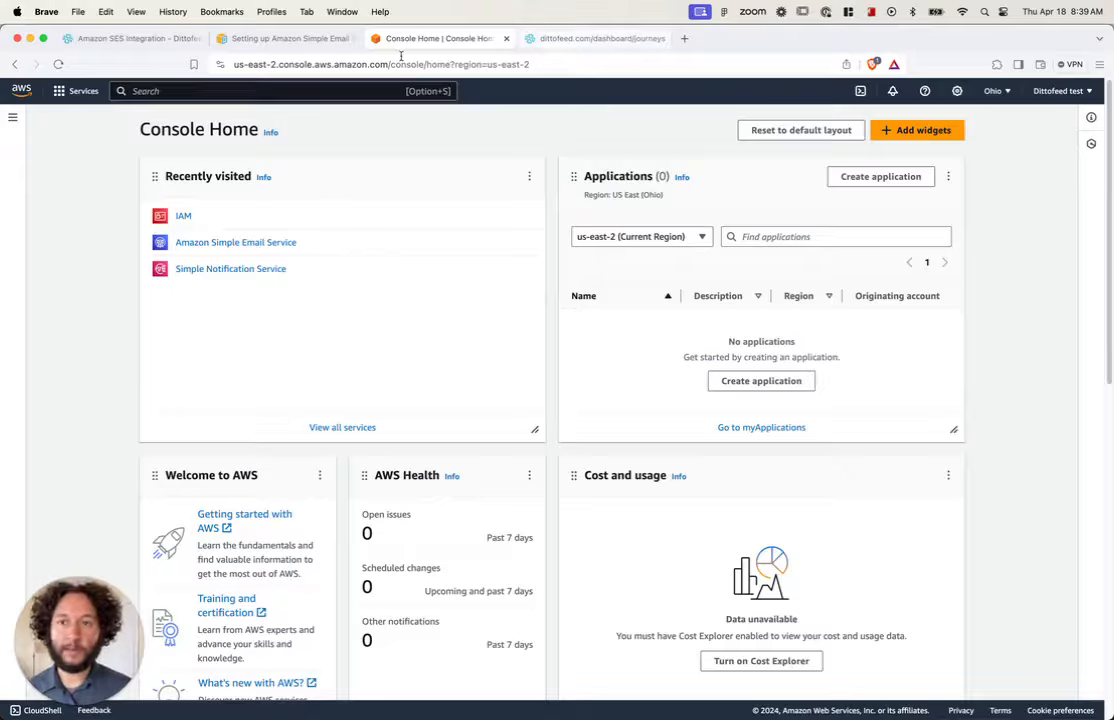
Review the prerequisites and credential-creation instructions in Dittofeed's Amazon SES Integration documentation.
left_click(154, 39)
scroll(580, 316, "down", 3)
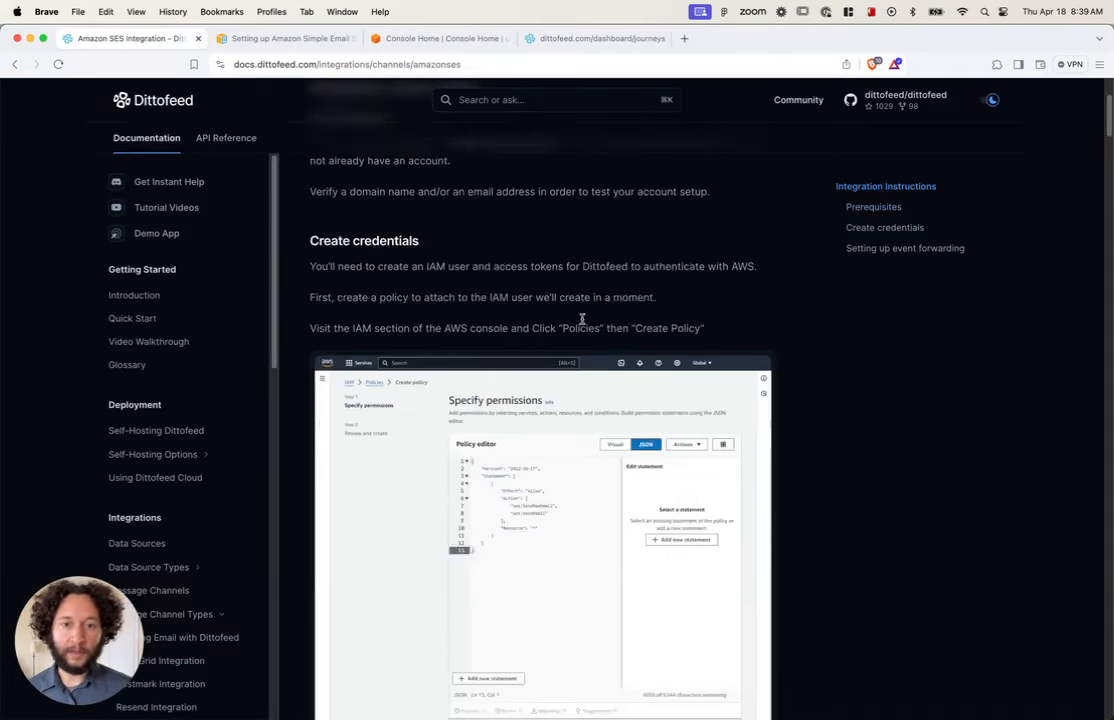
scroll(590, 330, "down", 10)
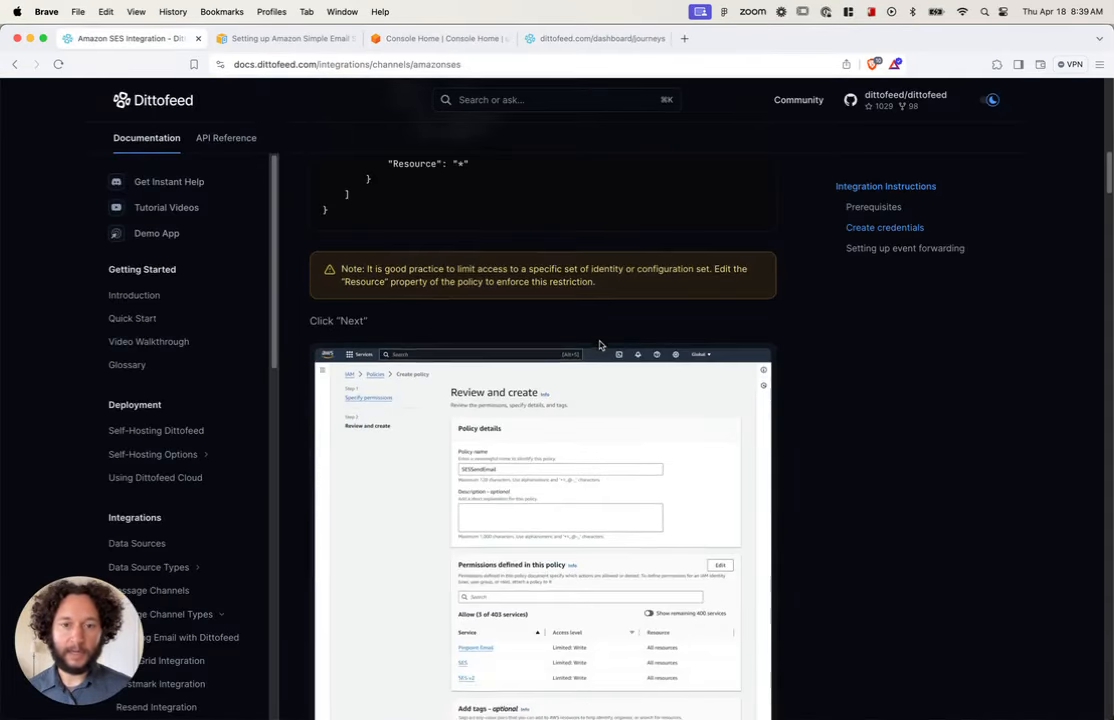
scroll(598, 344, "down", 6)
scroll(592, 340, "up", 6)
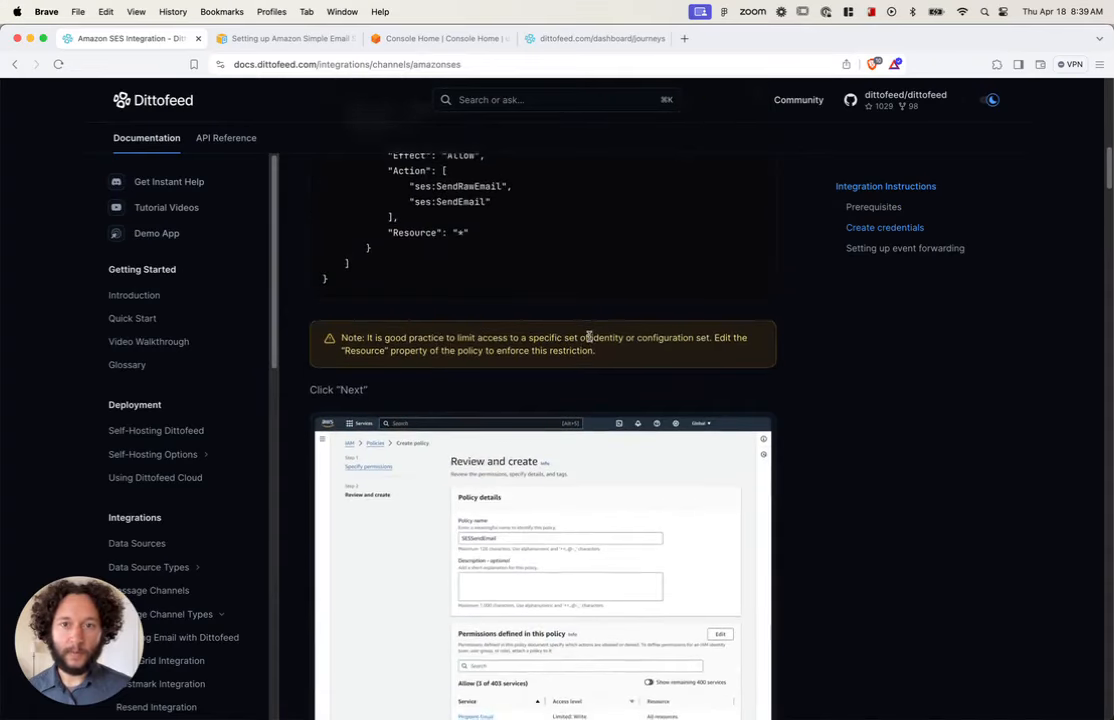
scroll(590, 337, "up", 15)
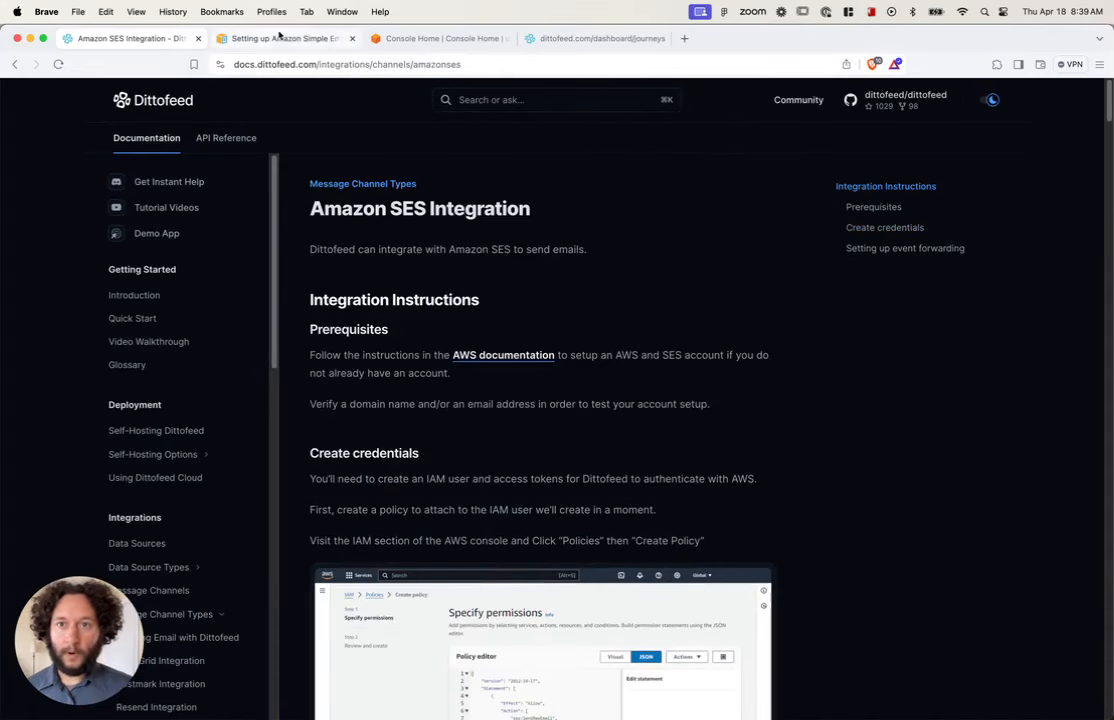
Read through the AWS guide on setting up Amazon Simple Email Service, covering AWS sign-up and SES account setup.
left_click(282, 39)
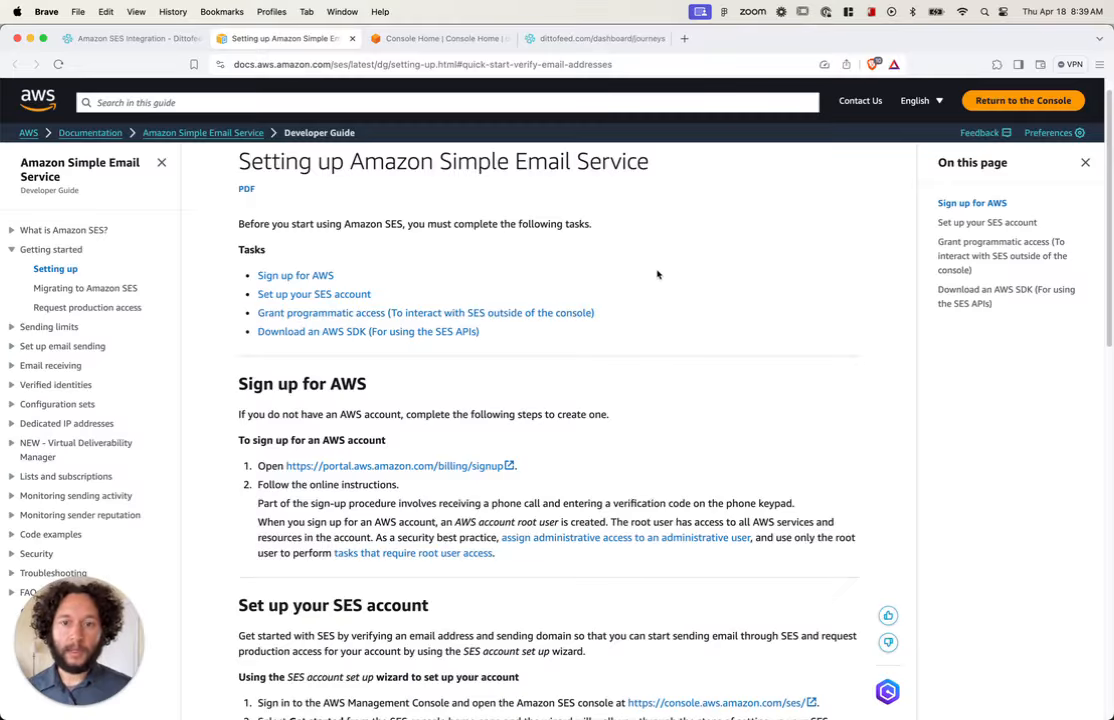
scroll(671, 277, "down", 5)
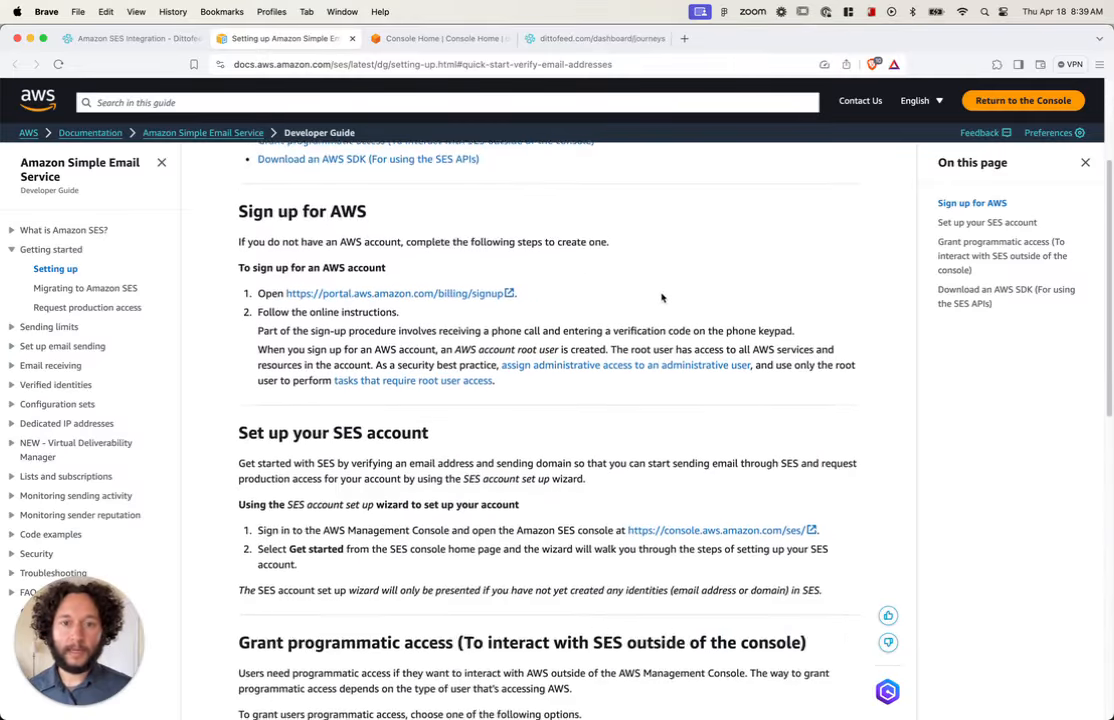
scroll(641, 301, "up", 5)
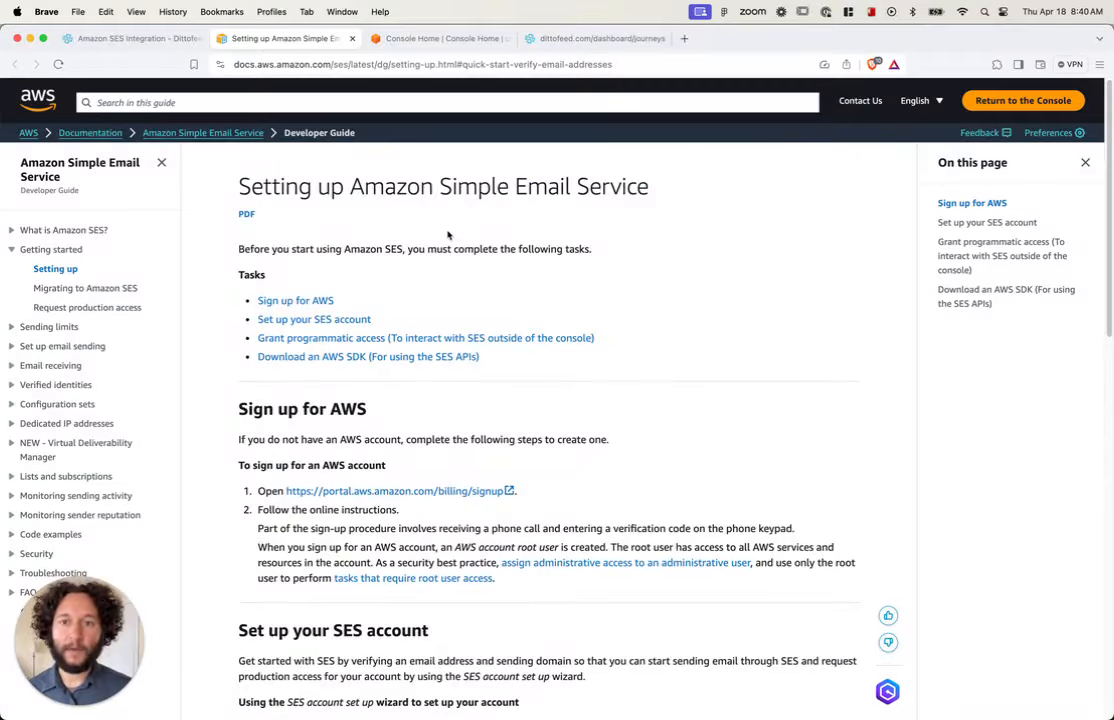
scroll(448, 235, "down", 1)
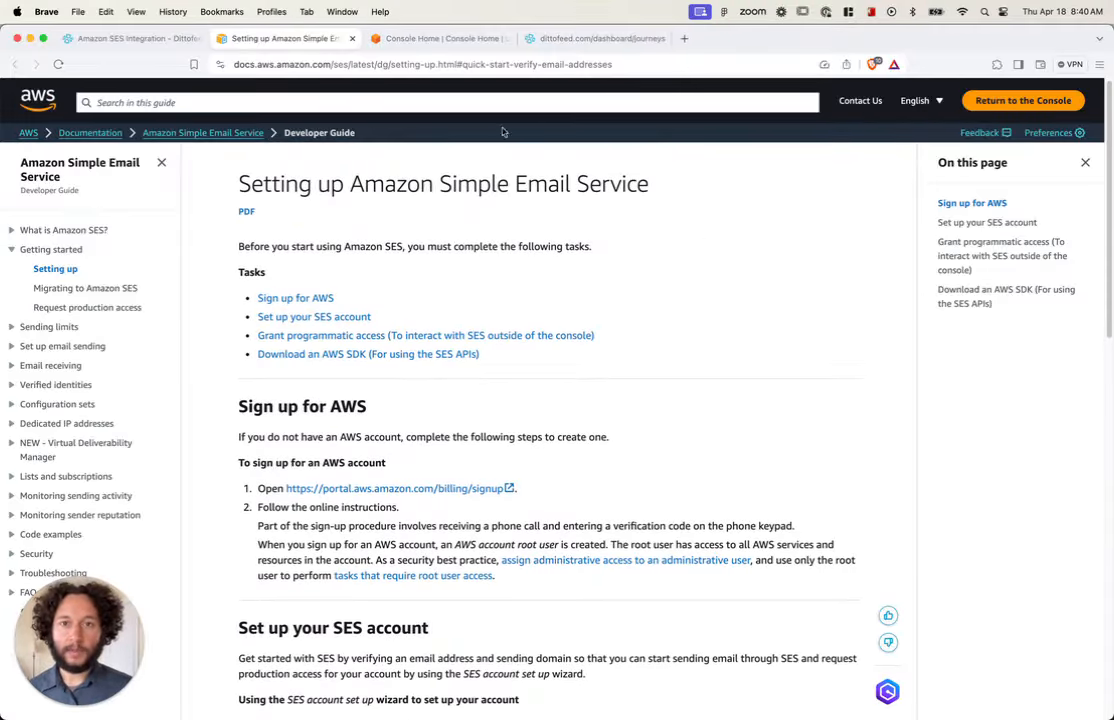
Switch to the AWS console and start creating a new policy in IAM.
left_click(398, 39)
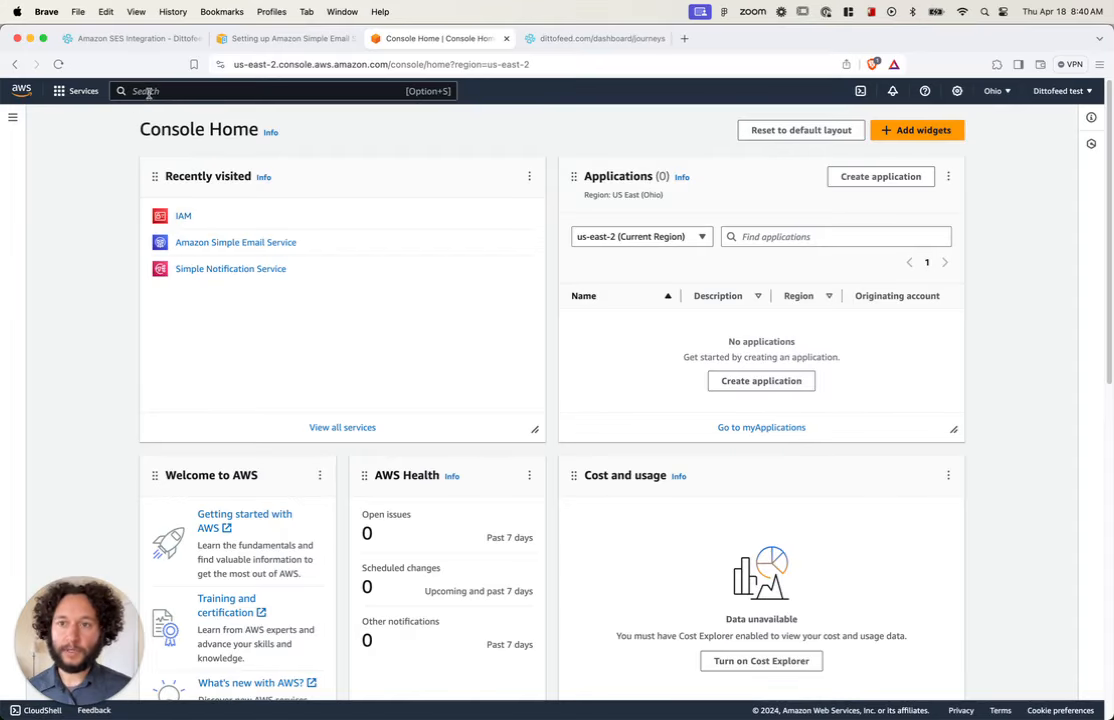
left_click(183, 217)
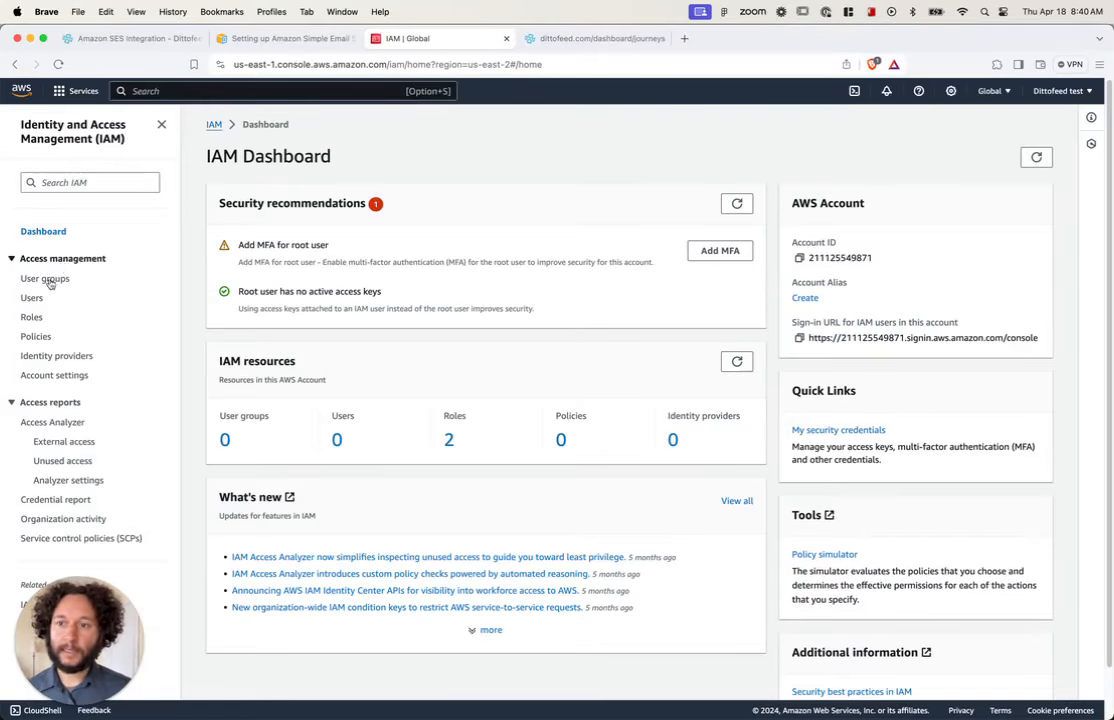
left_click(36, 337)
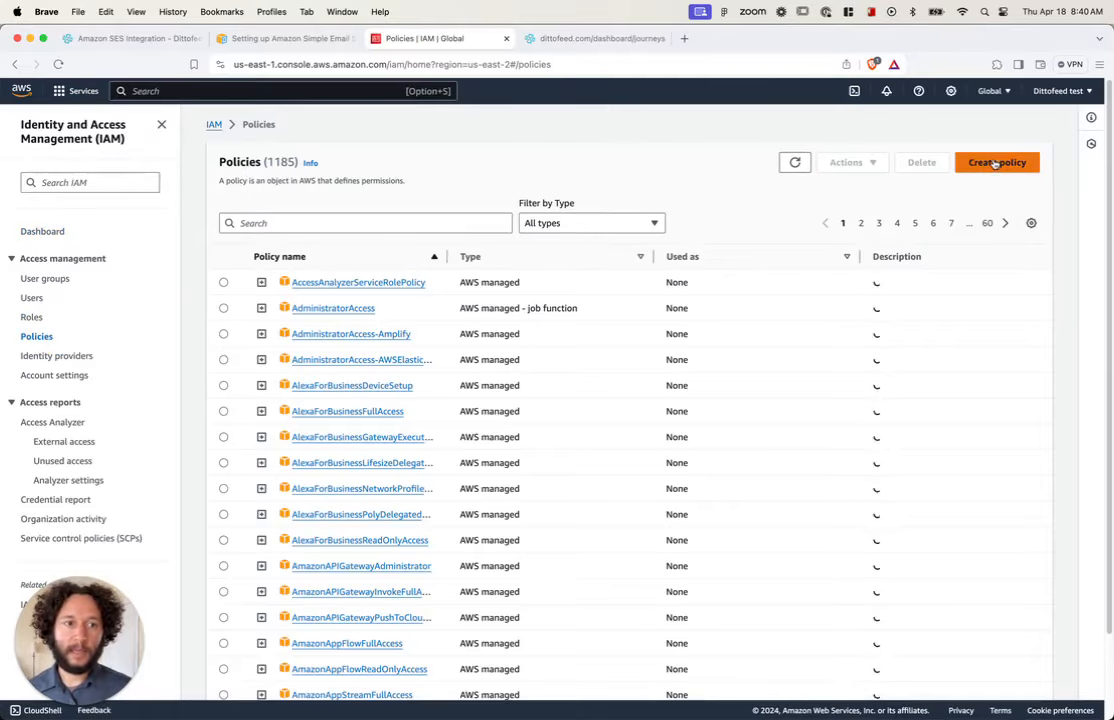
left_click(995, 164)
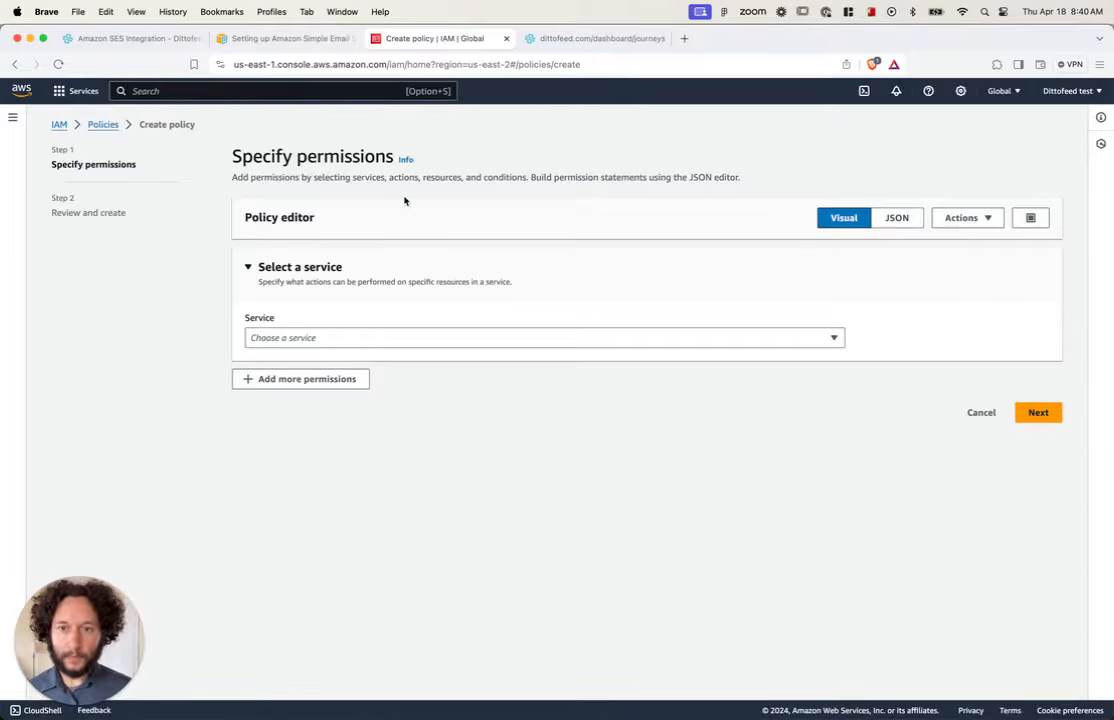
Replace the policy's default JSON with a statement allowing ses:SendRawEmail and ses:SendEmail on resource "*", and proceed to the review.
left_click(890, 220)
left_click(295, 364)
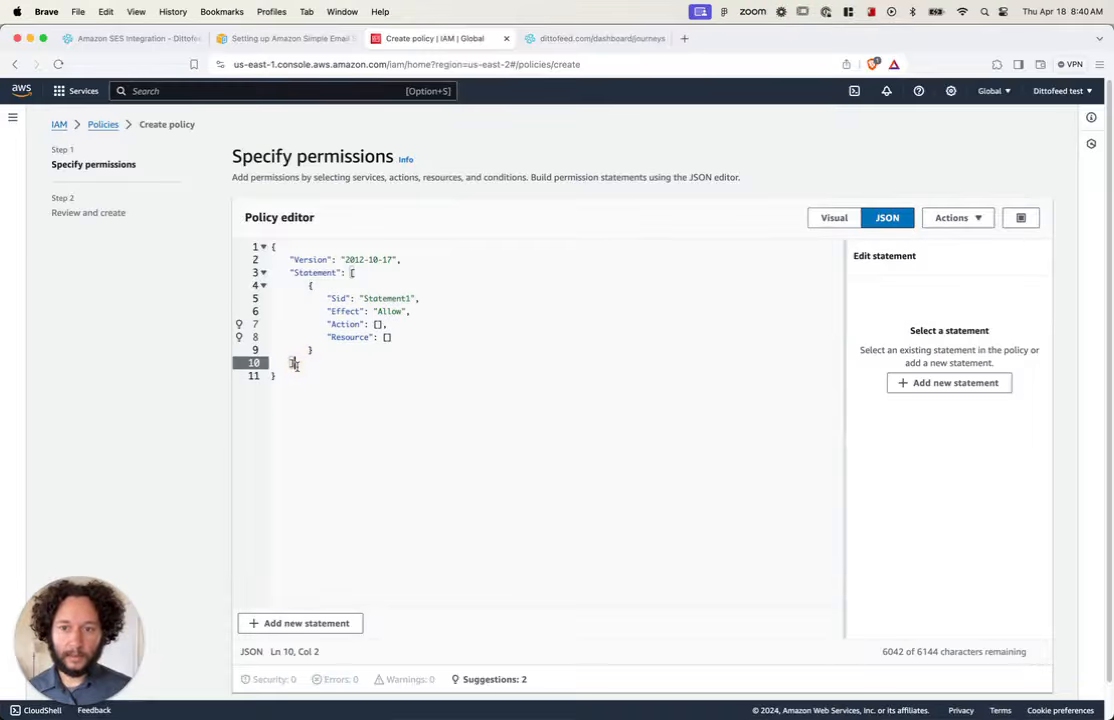
key("super+a")
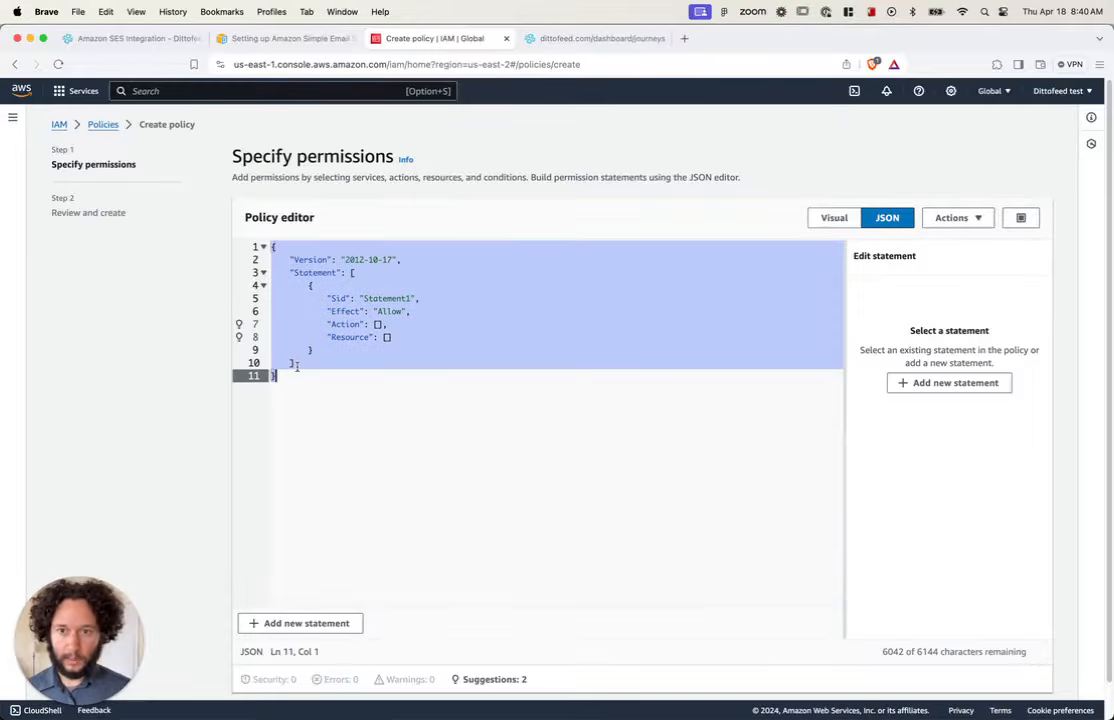
key("BackSpace")
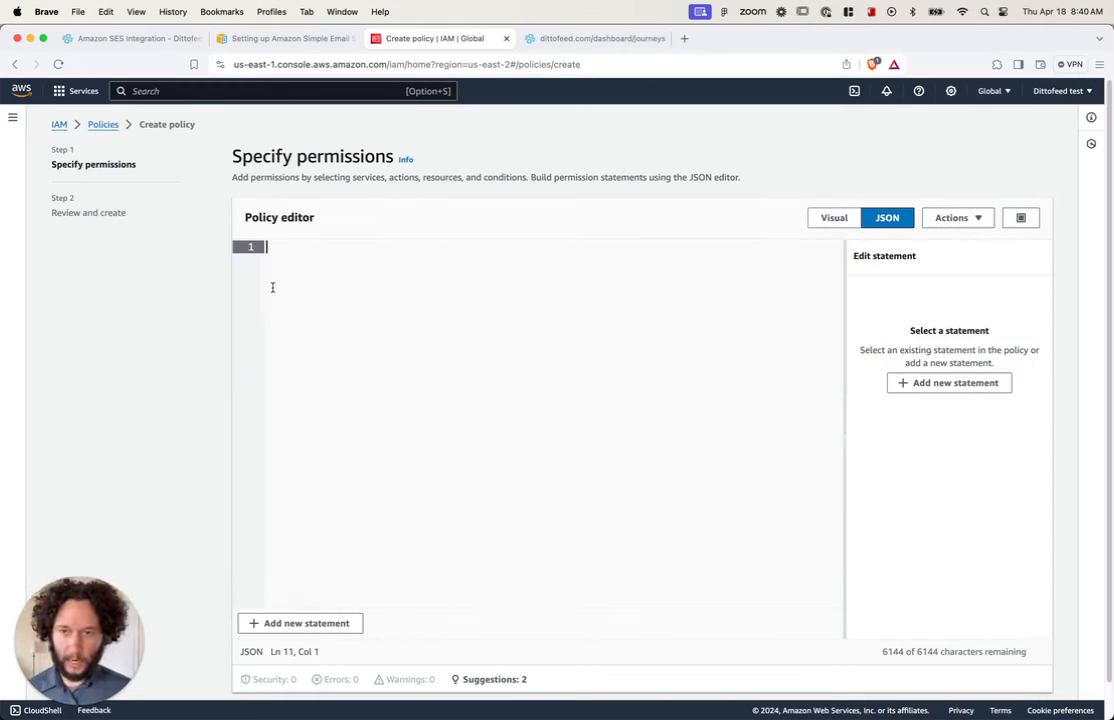
type("{     \"Version\": \"2012-10-17\",     \"Statement\": [         {             \"Effect\": \"Allow\",             \"Action\": [                 \"ses:SendRawEmail\",                 \"ses:SendEmail\"             ],             \"Resource\": \"*\"         }     ] }")
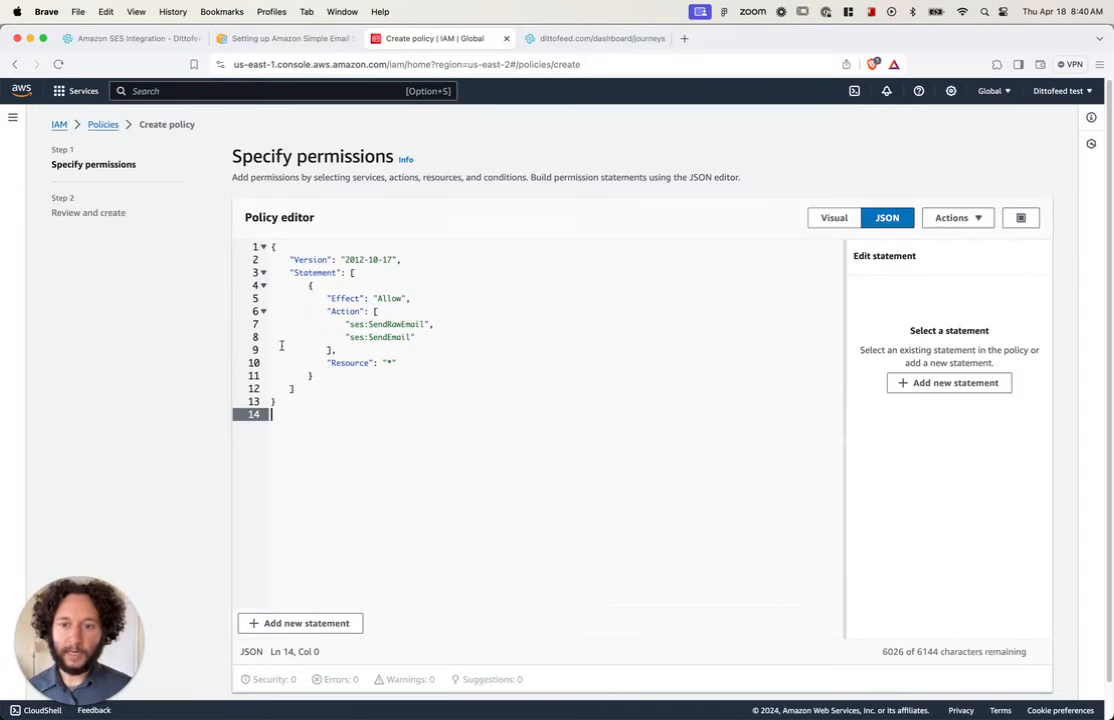
scroll(834, 455, "down", 2)
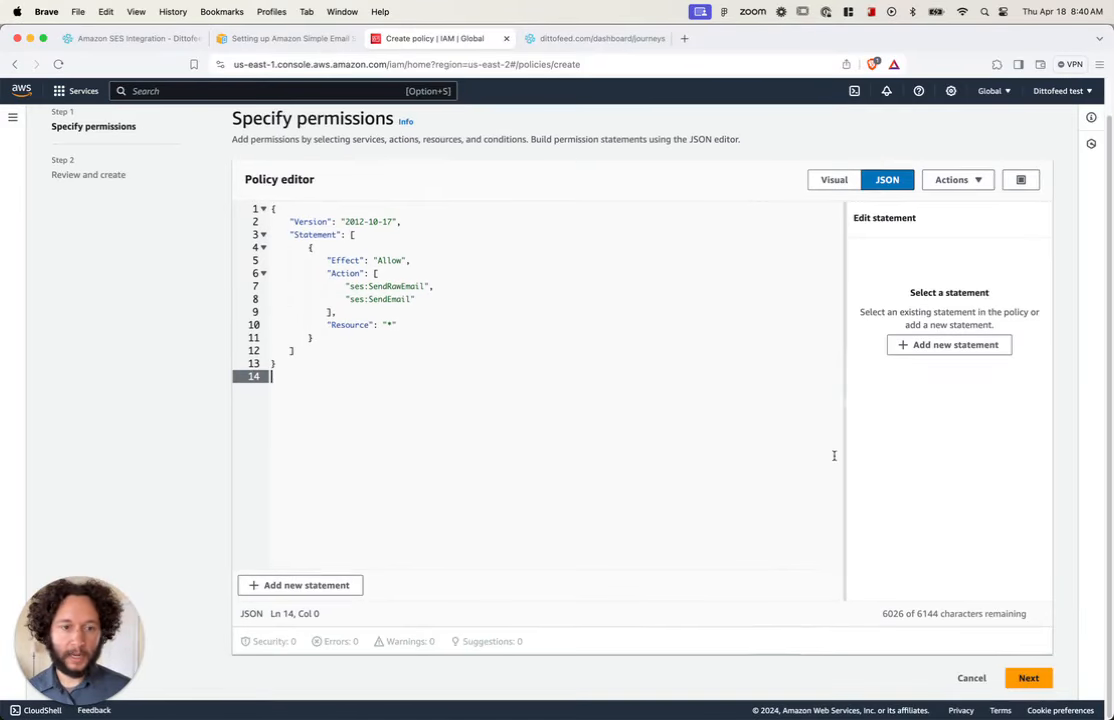
left_click(1038, 679)
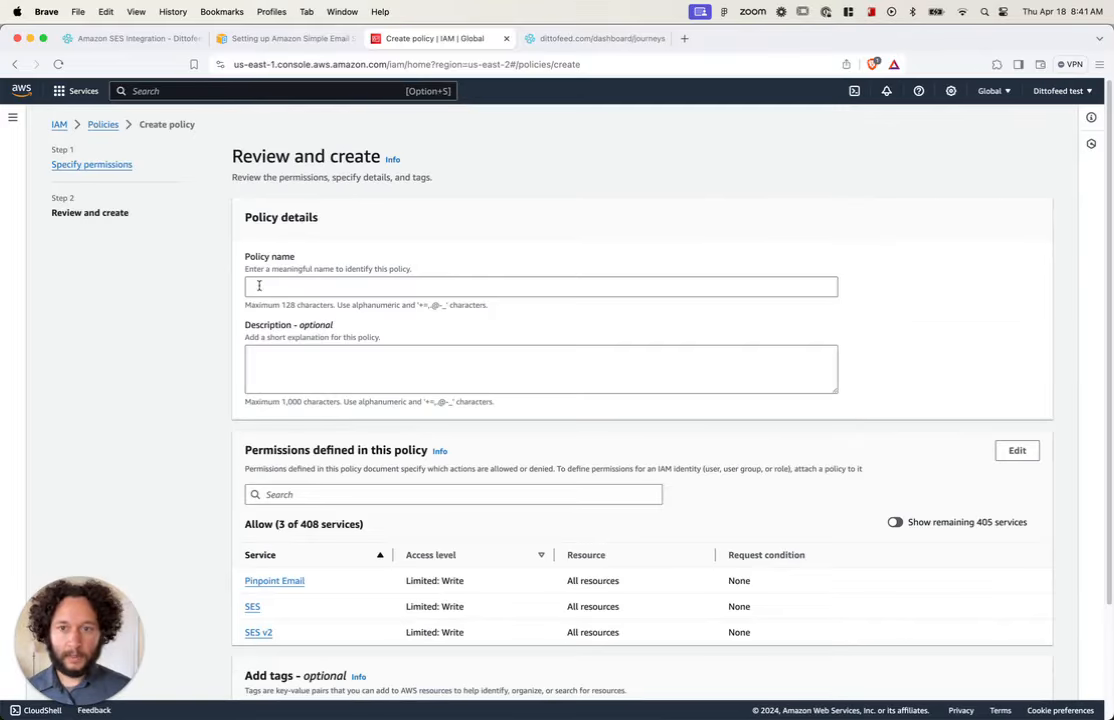
Name the policy SESEmailSend and create it.
left_click(258, 286)
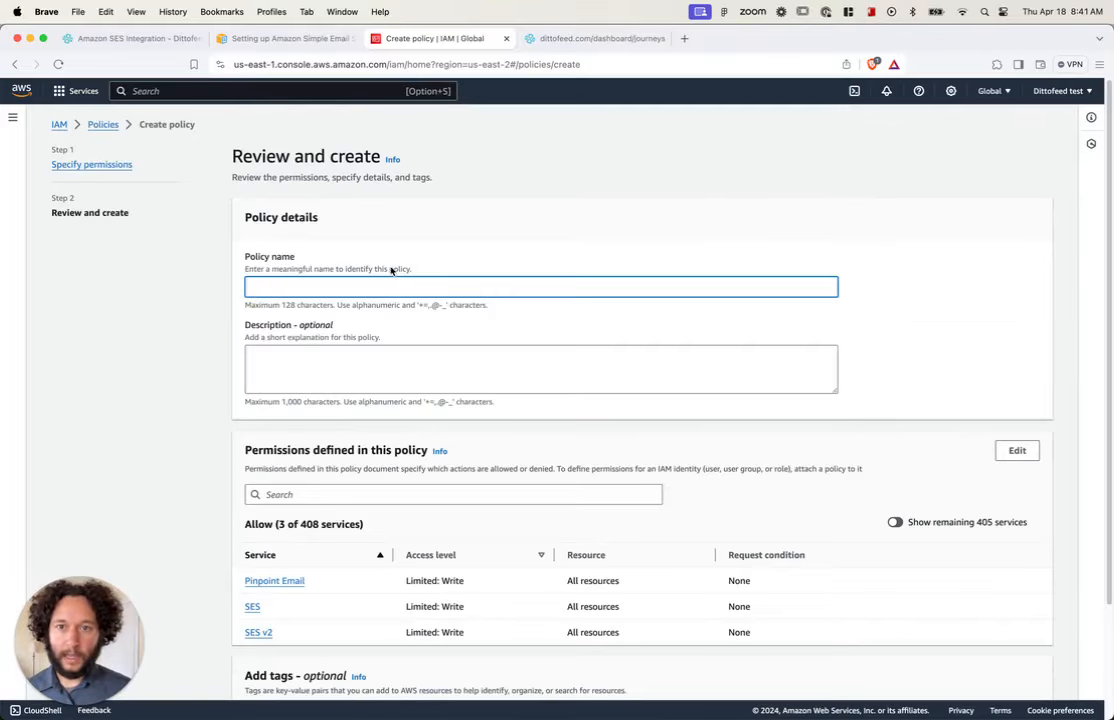
type("SESE")
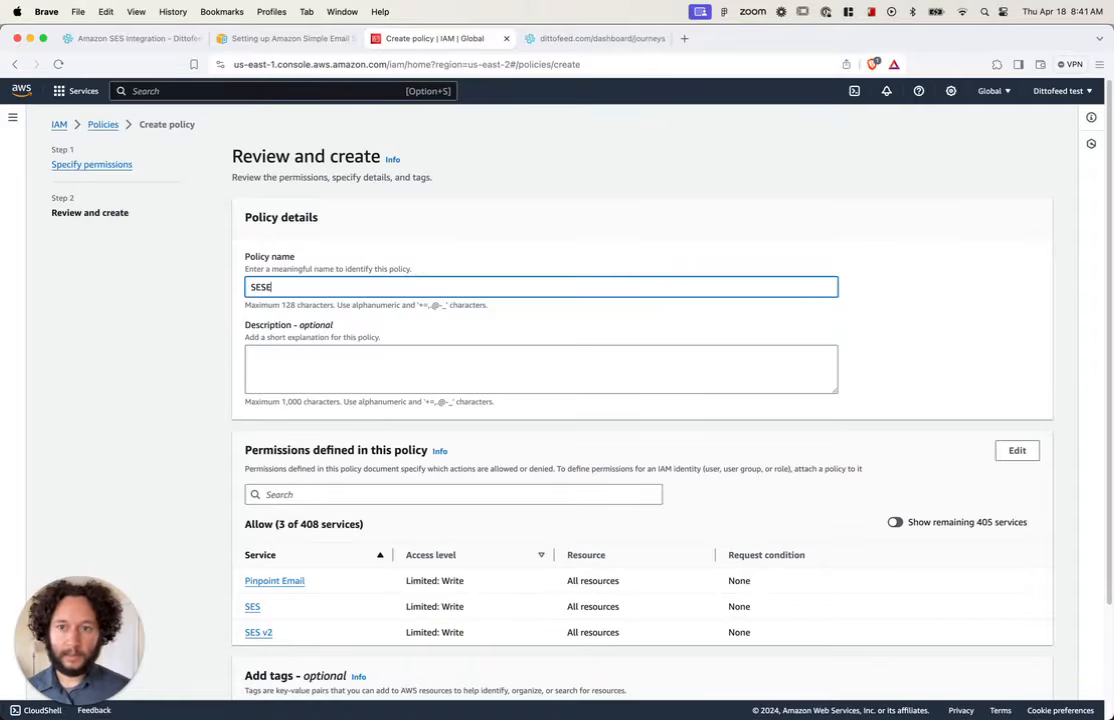
type("mailSend")
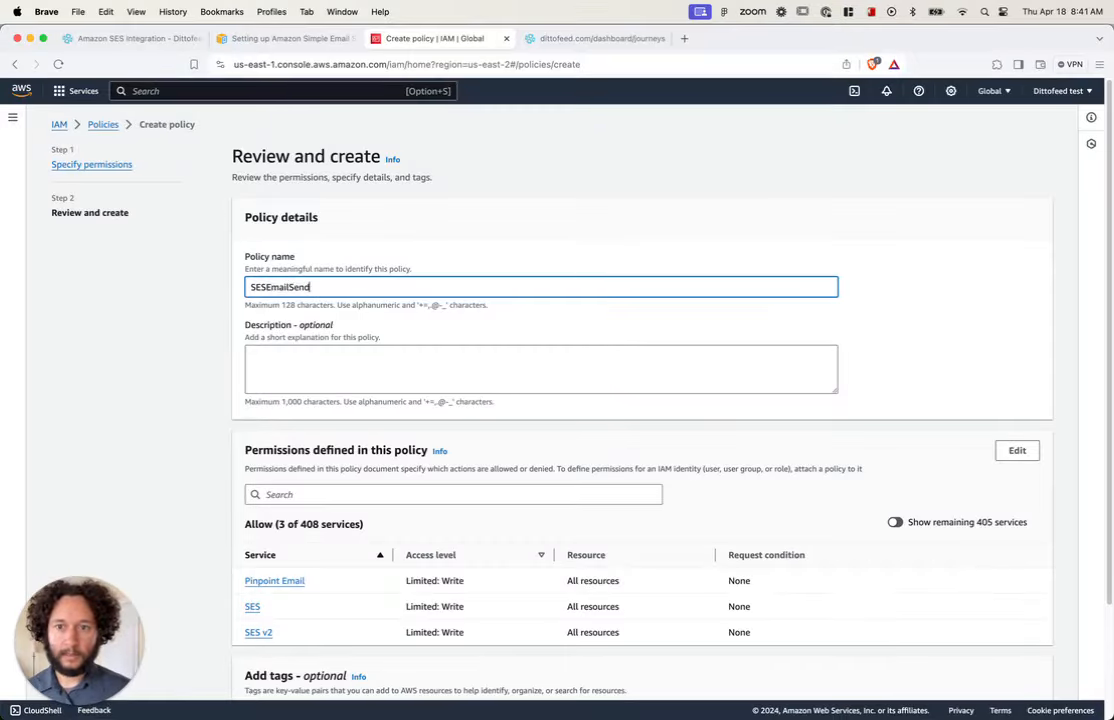
scroll(930, 500, "down", 3)
left_click(1007, 676)
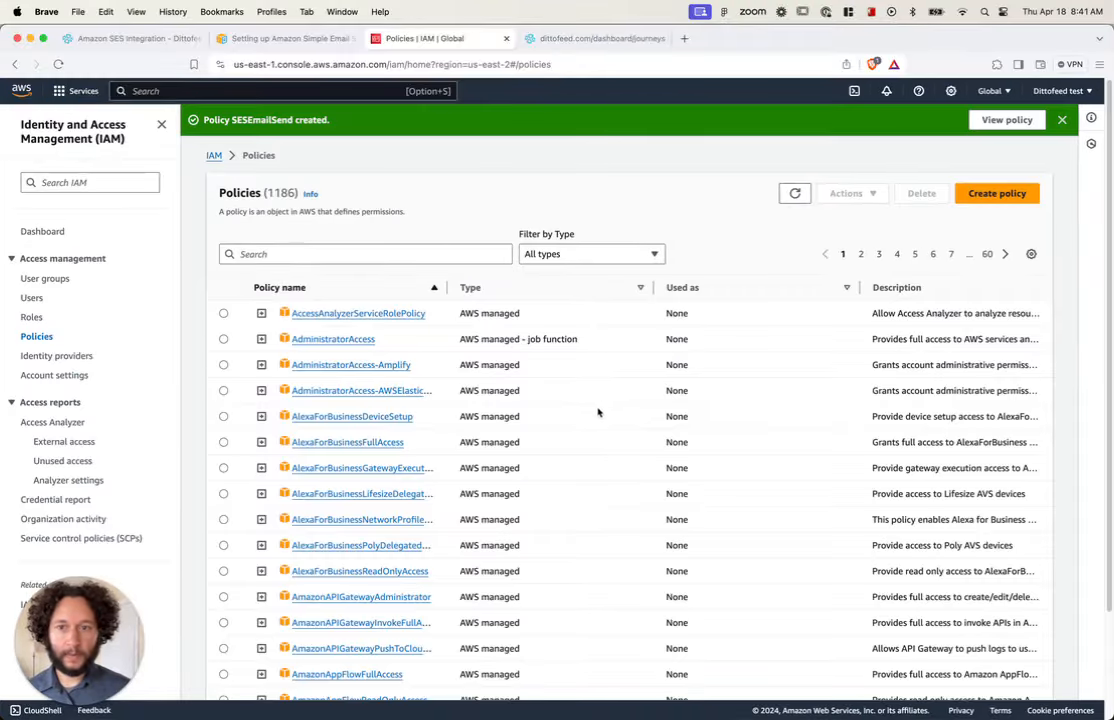
Search the IAM policies for "sesemai" to find the new policy.
left_click(258, 254)
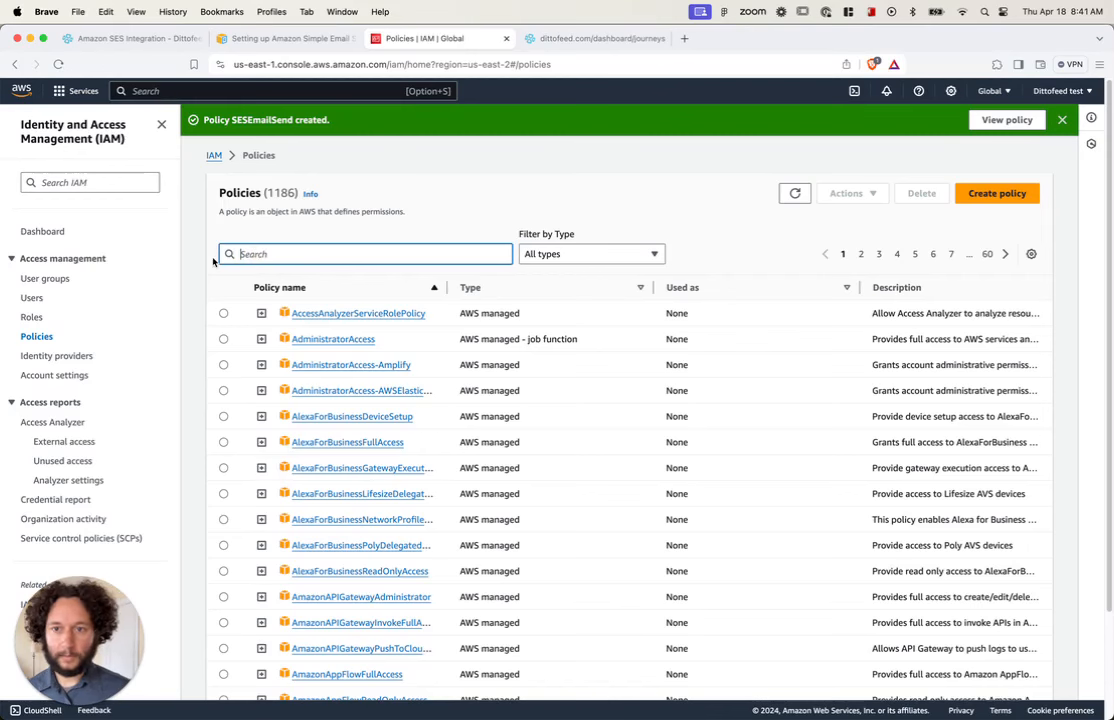
type("ses")
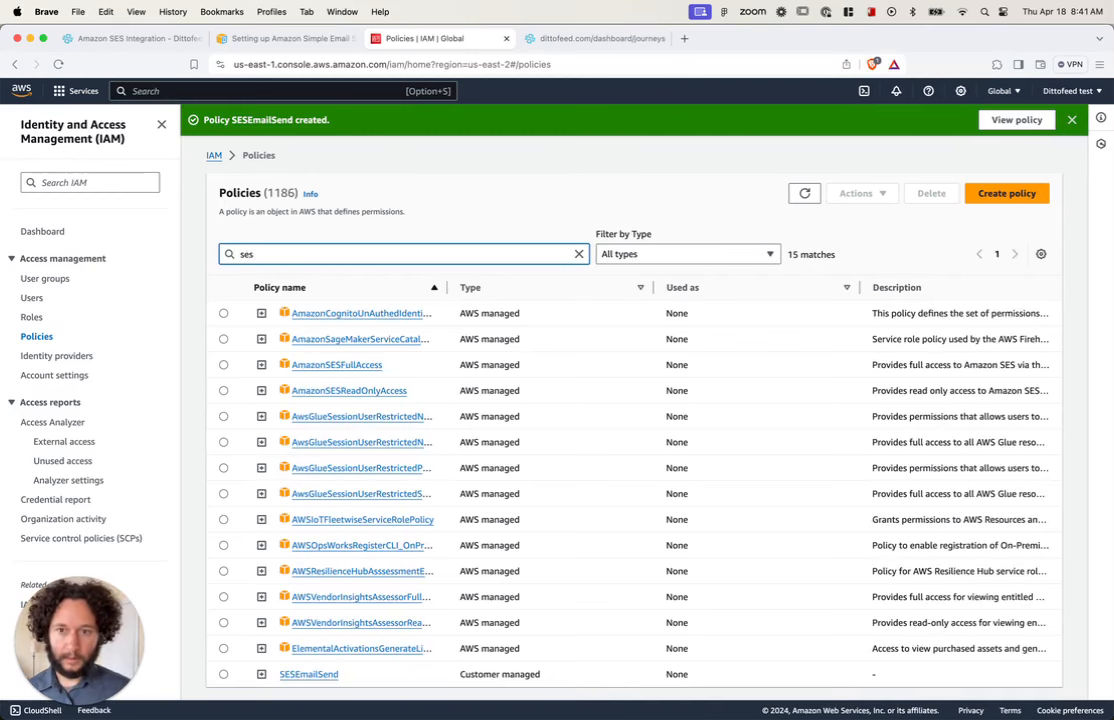
type("emai")
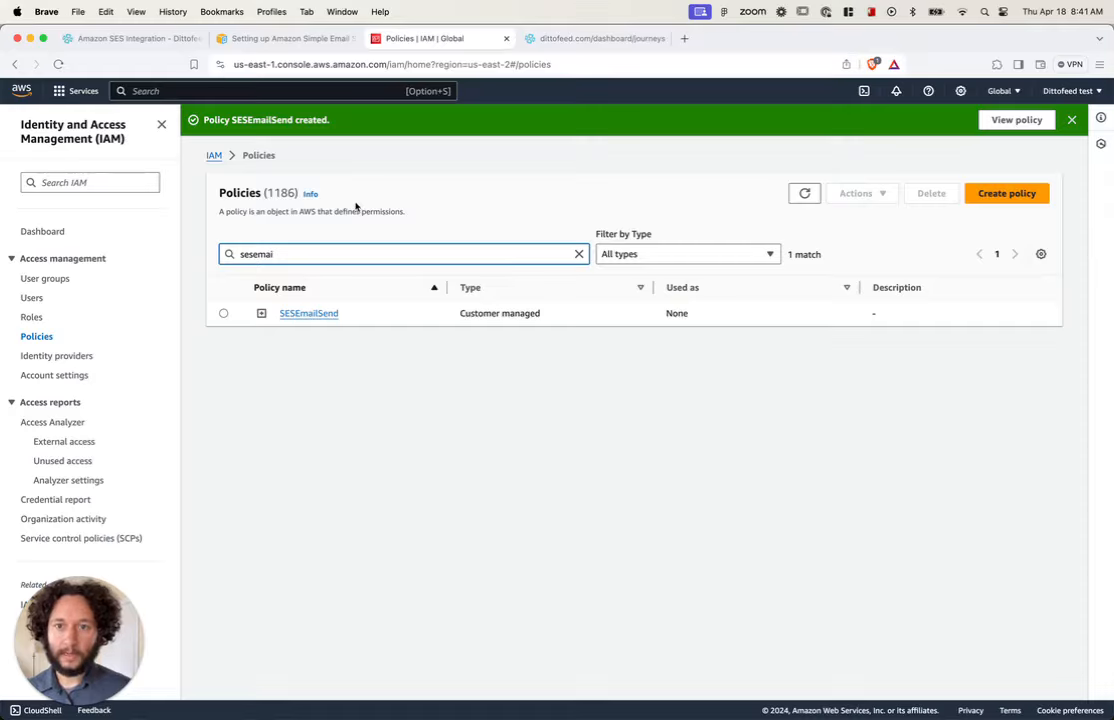
Start a new IAM user named dittofeed-ses-api without console access and continue to its permissions.
left_click(32, 299)
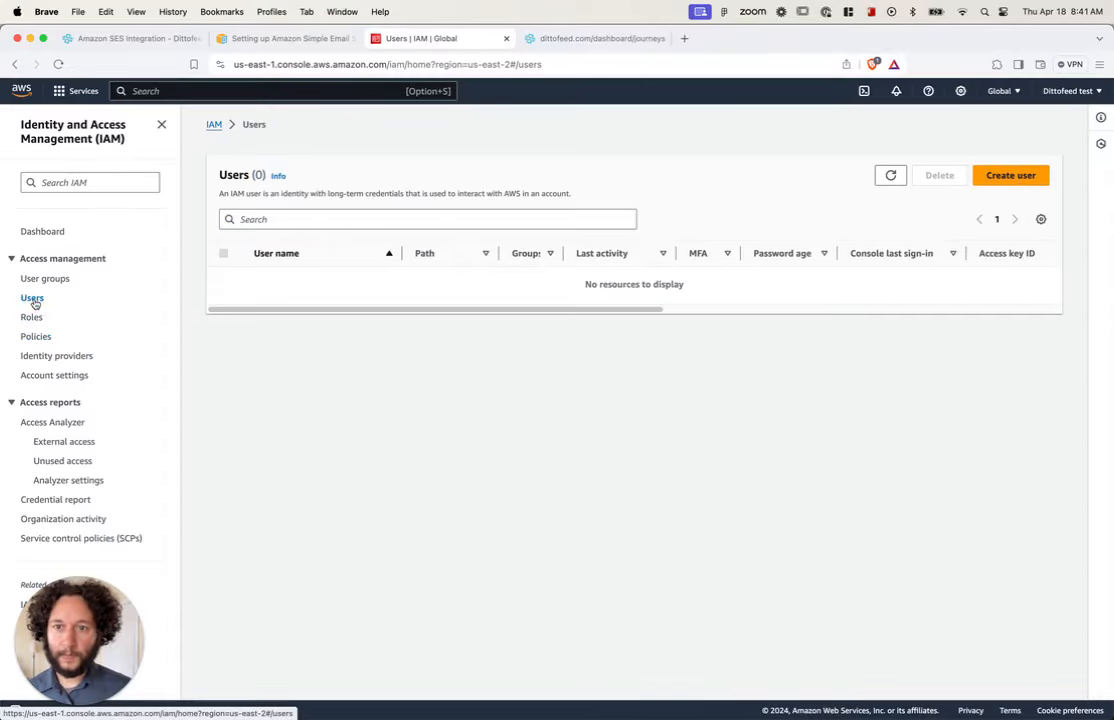
left_click(1014, 175)
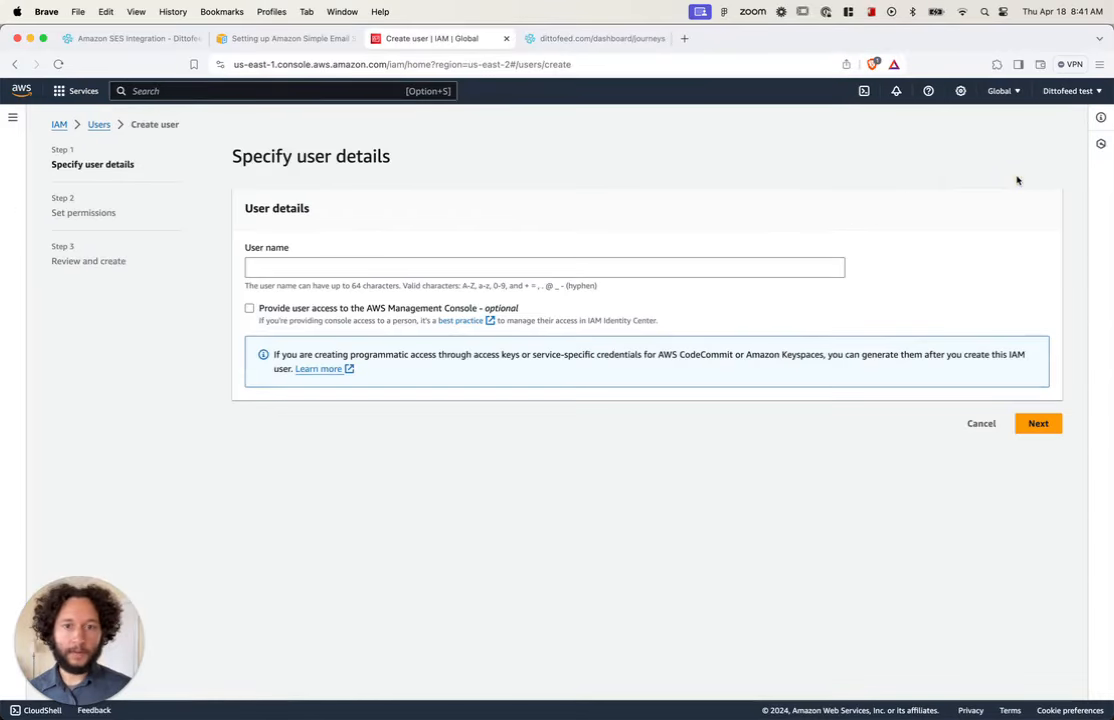
left_click(281, 264)
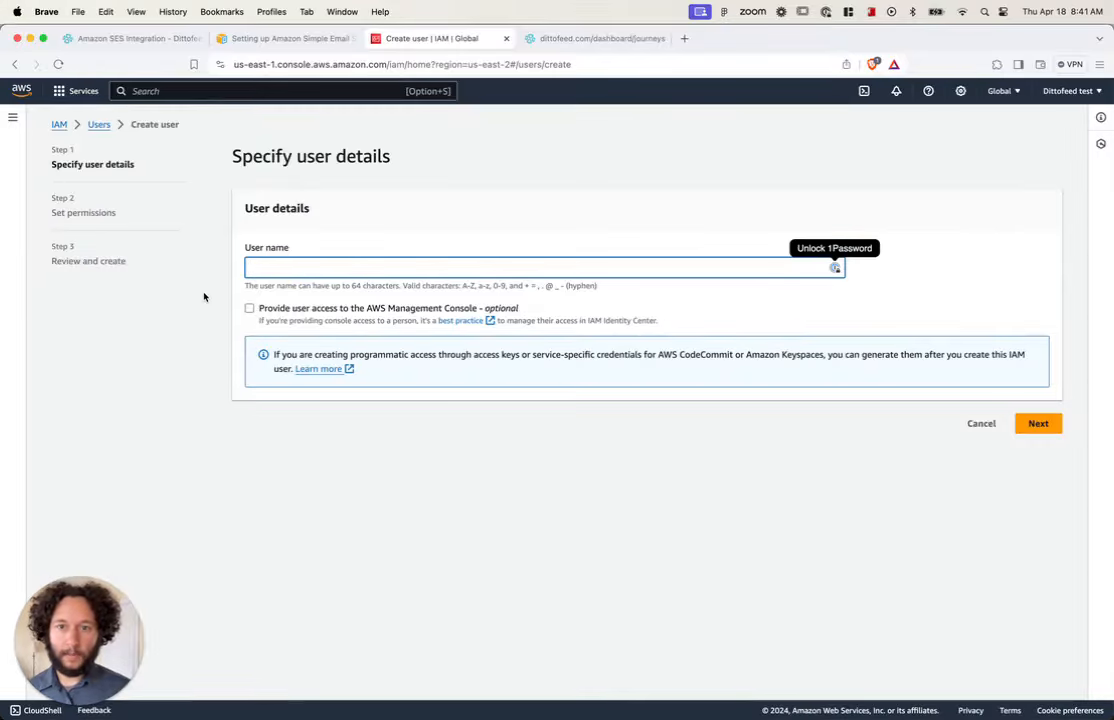
type("d")
key("BackSpace")
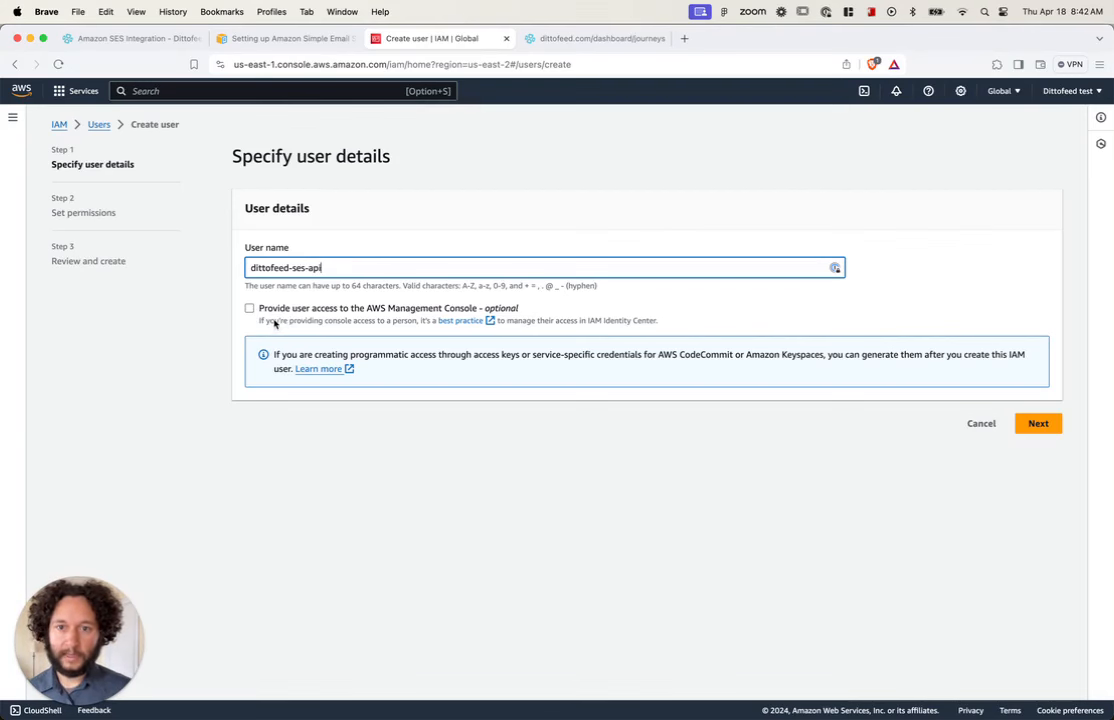
left_click(1036, 424)
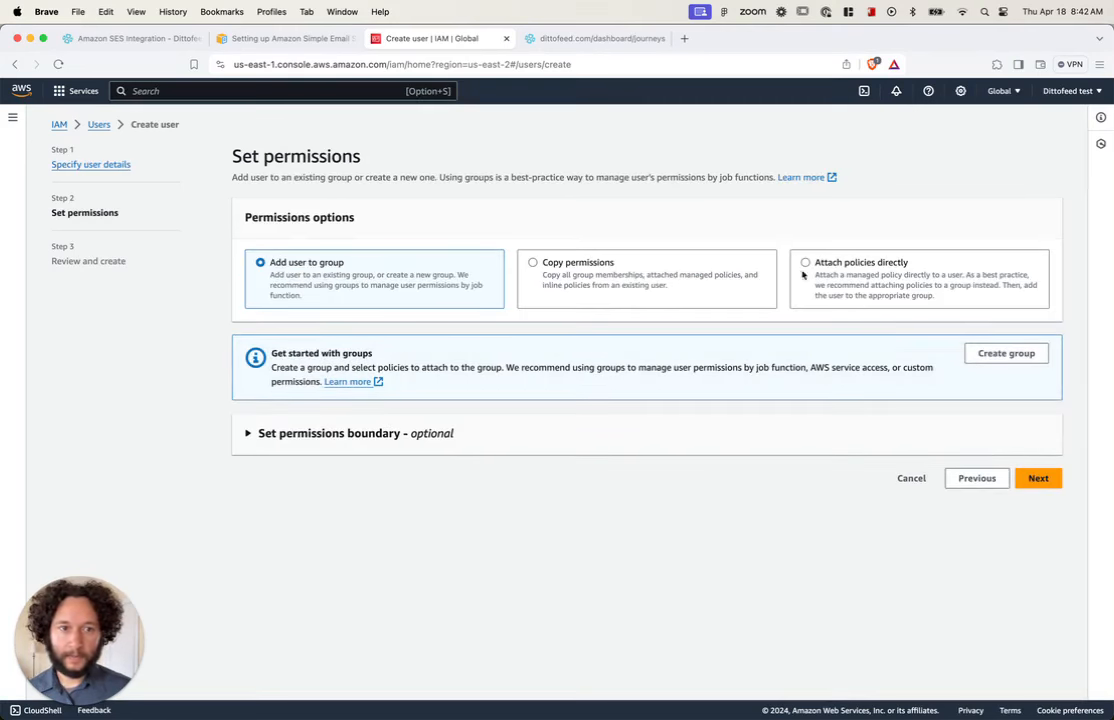
Attach the SESEmailSend policy directly to the new user and continue to the review.
left_click(807, 264)
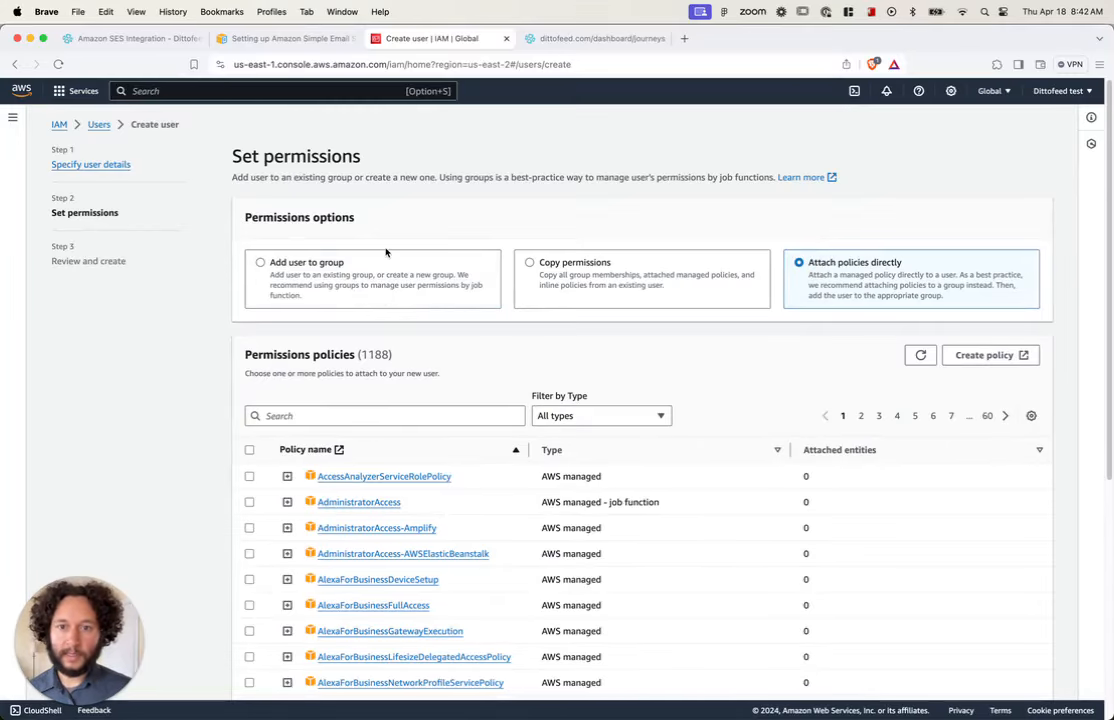
left_click(290, 415)
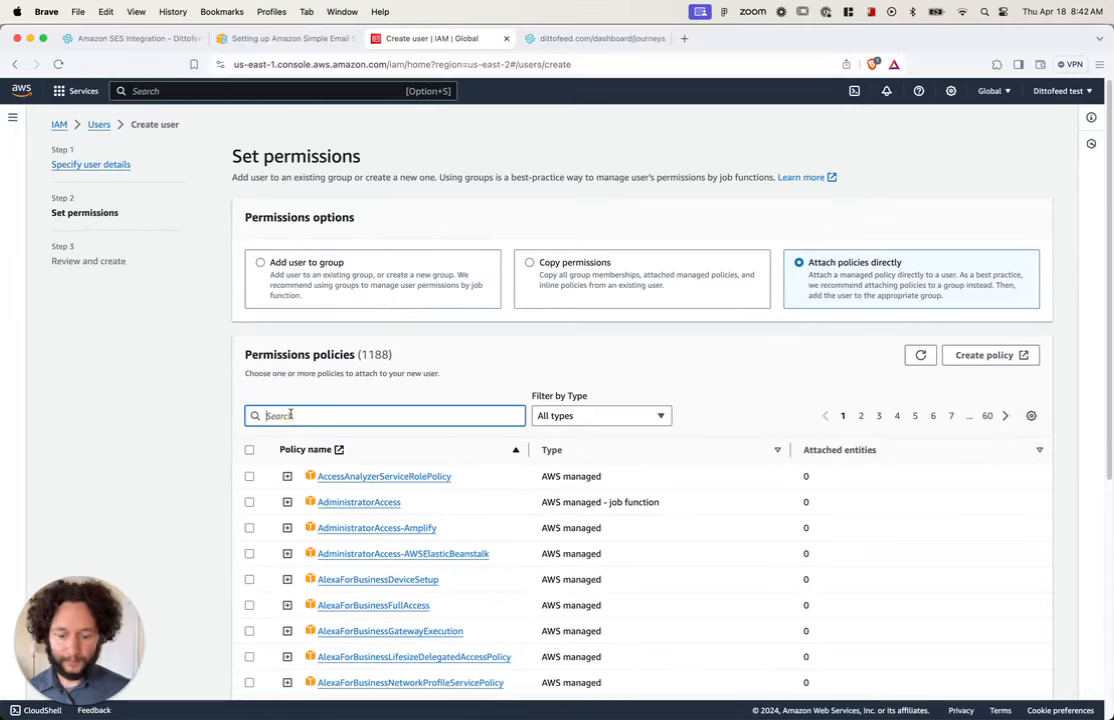
type("sesem")
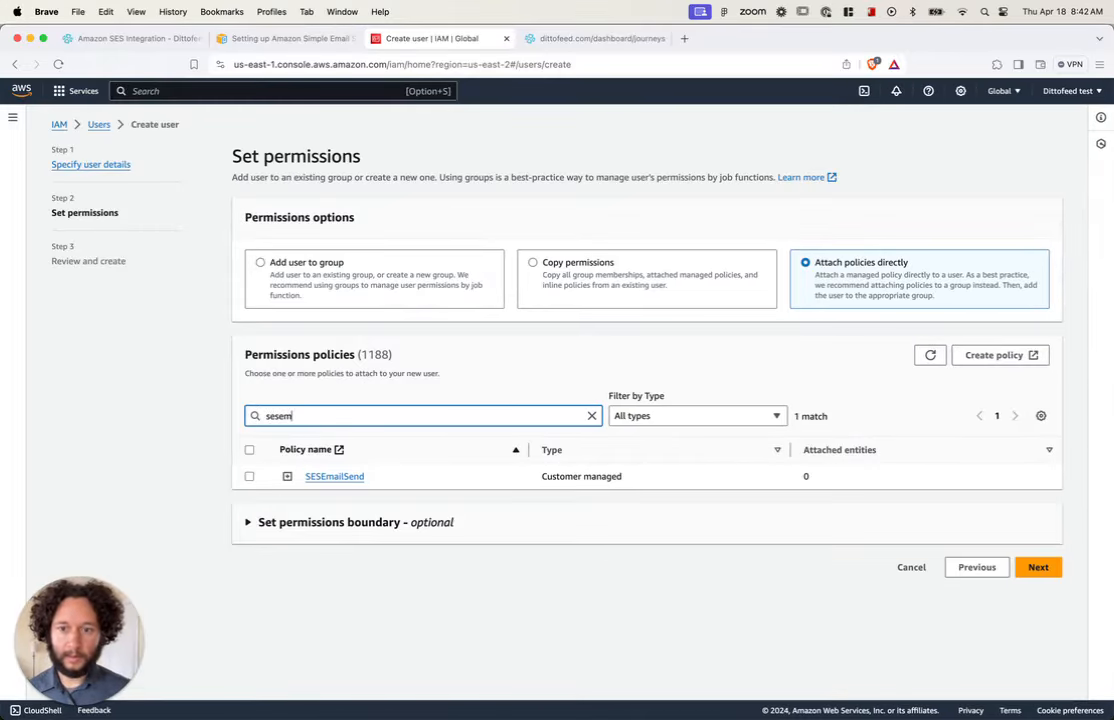
left_click(249, 476)
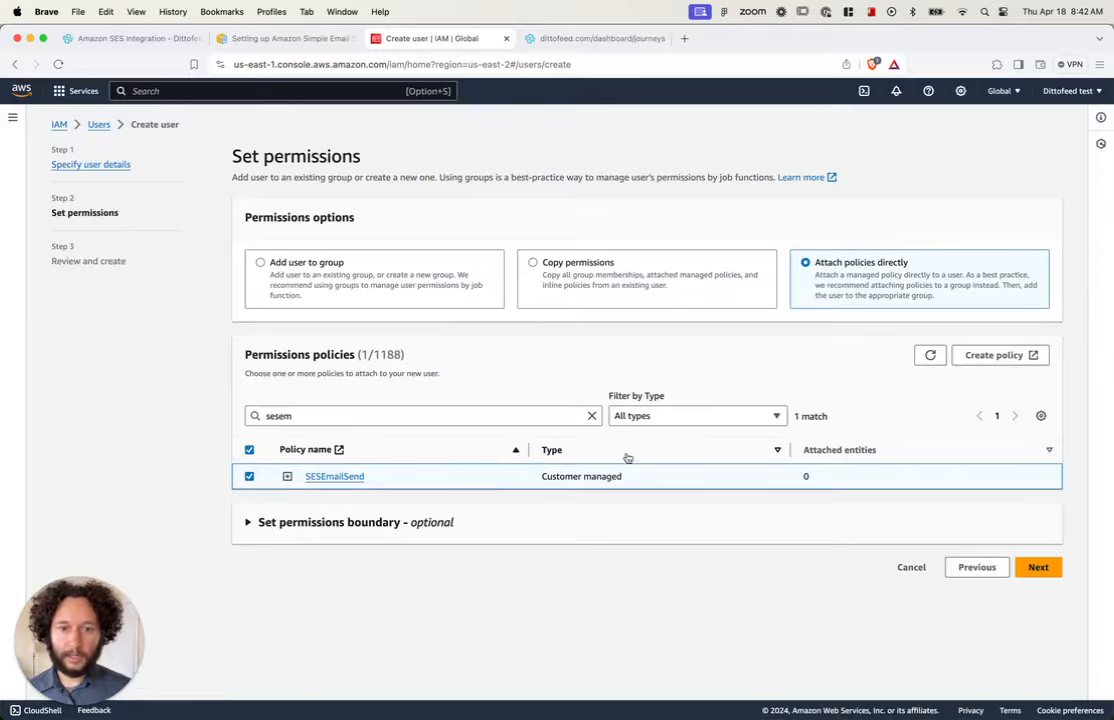
left_click(1040, 567)
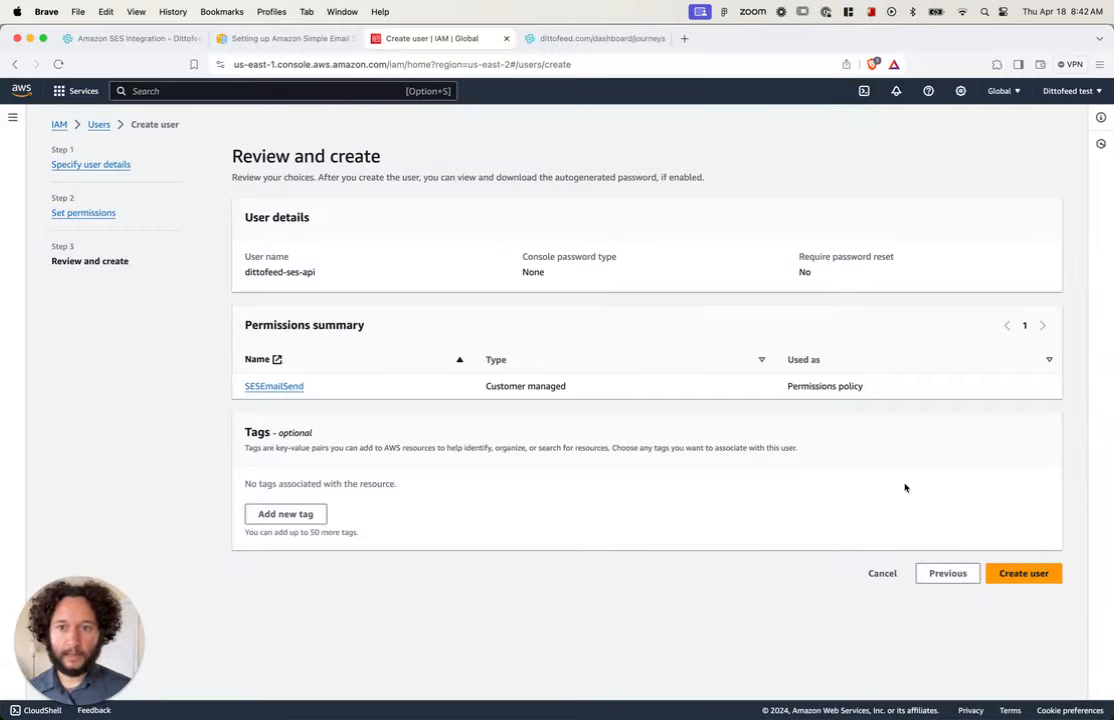
Finish creating the dittofeed-ses-api user and open its details page.
left_click(1020, 573)
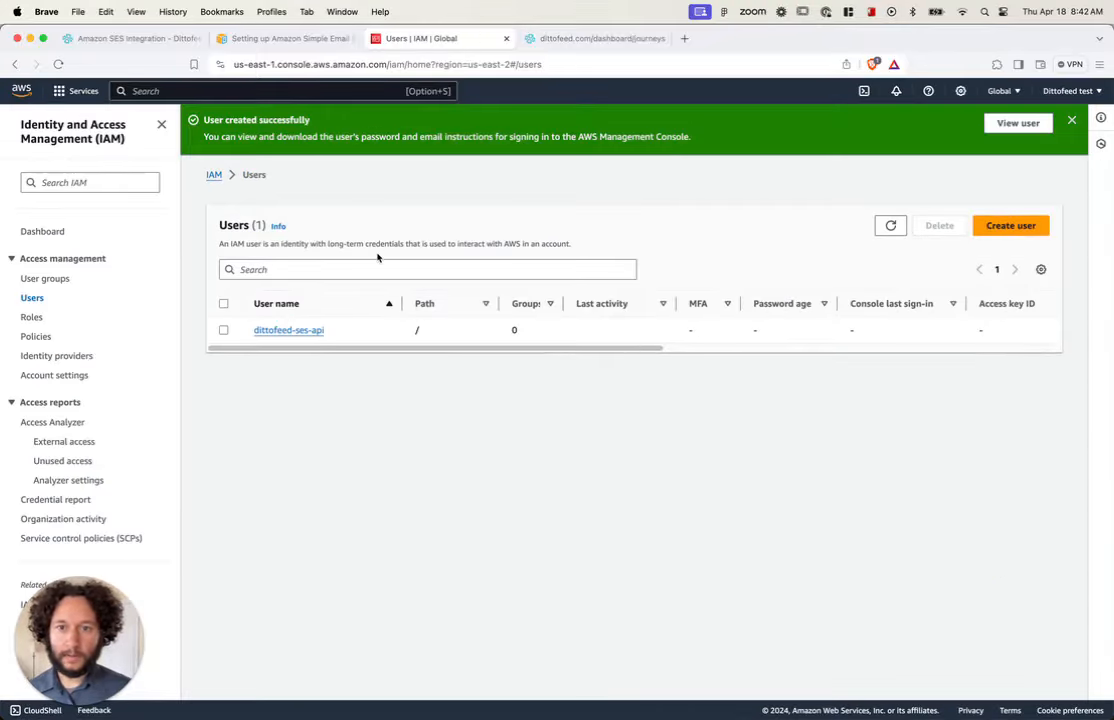
left_click(280, 332)
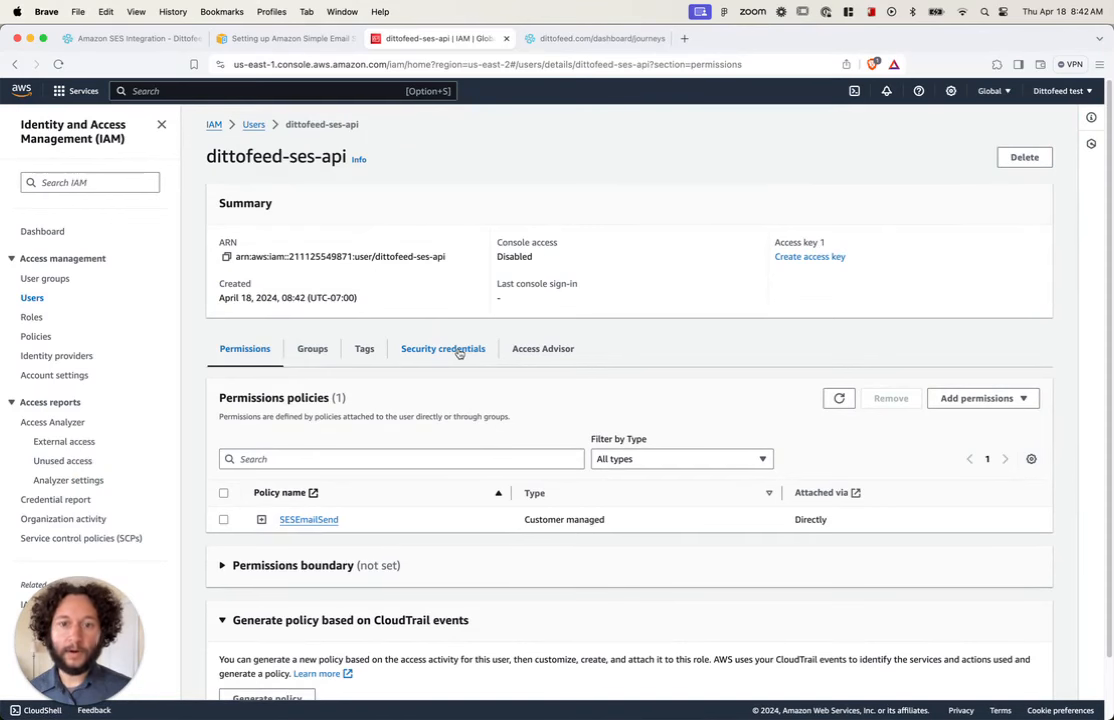
Start an access key for the user with the Third-party service use case, acknowledge the recommendation, and continue to the description tag.
left_click(459, 351)
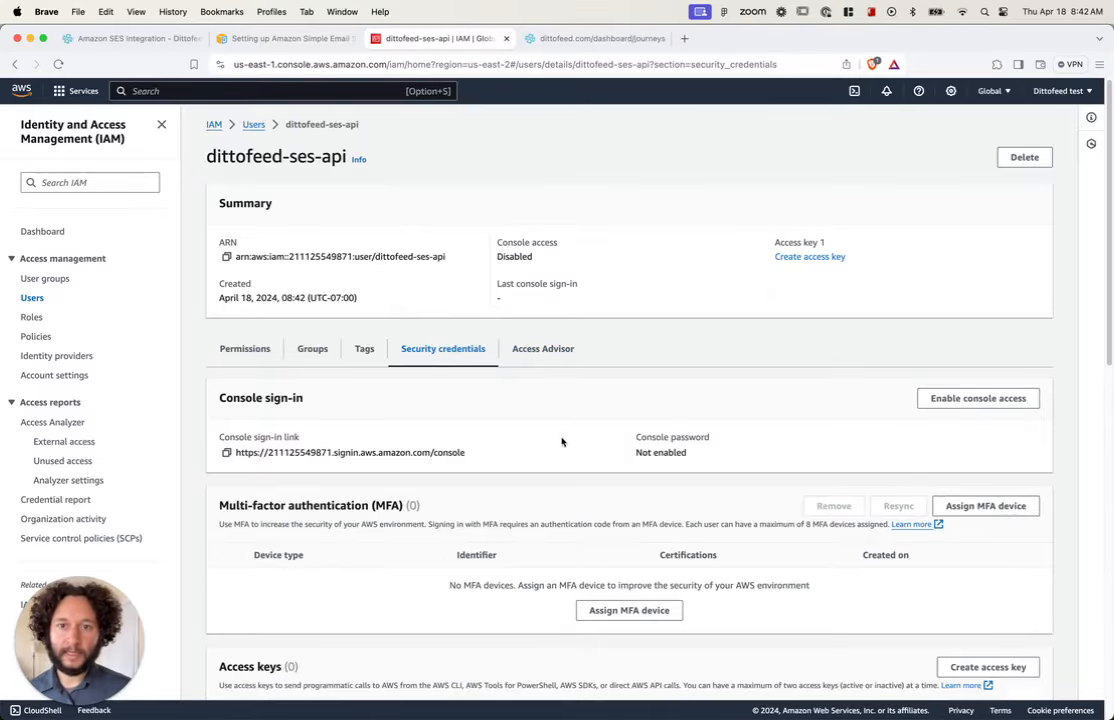
scroll(555, 460, "down", 5)
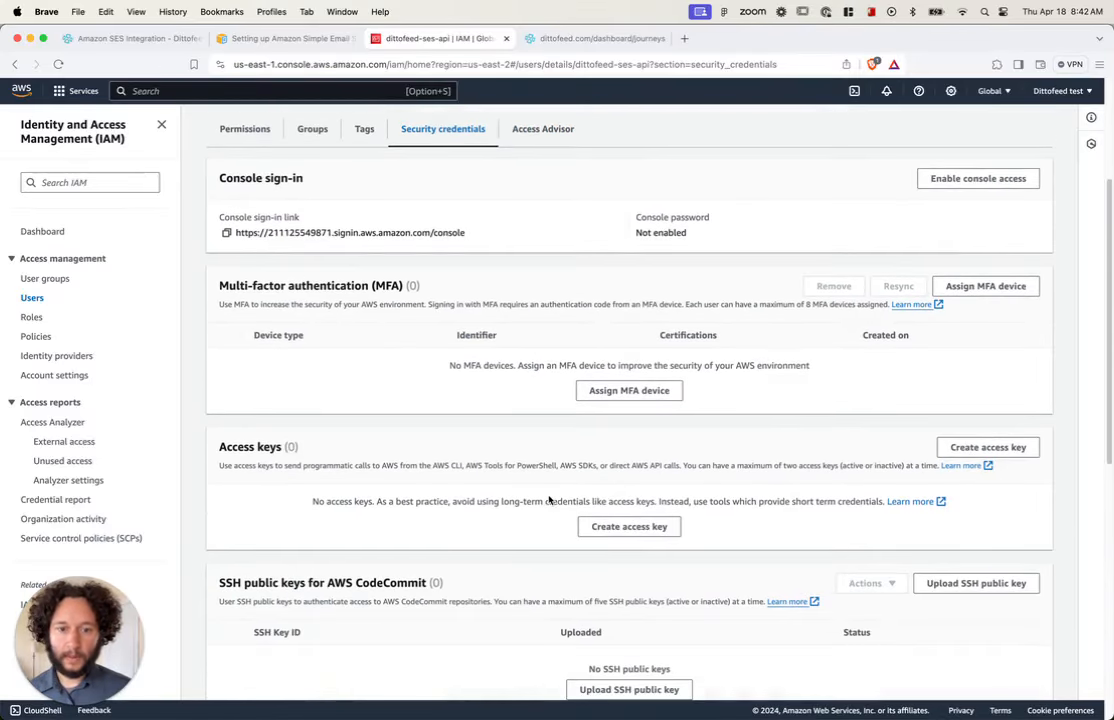
left_click(631, 527)
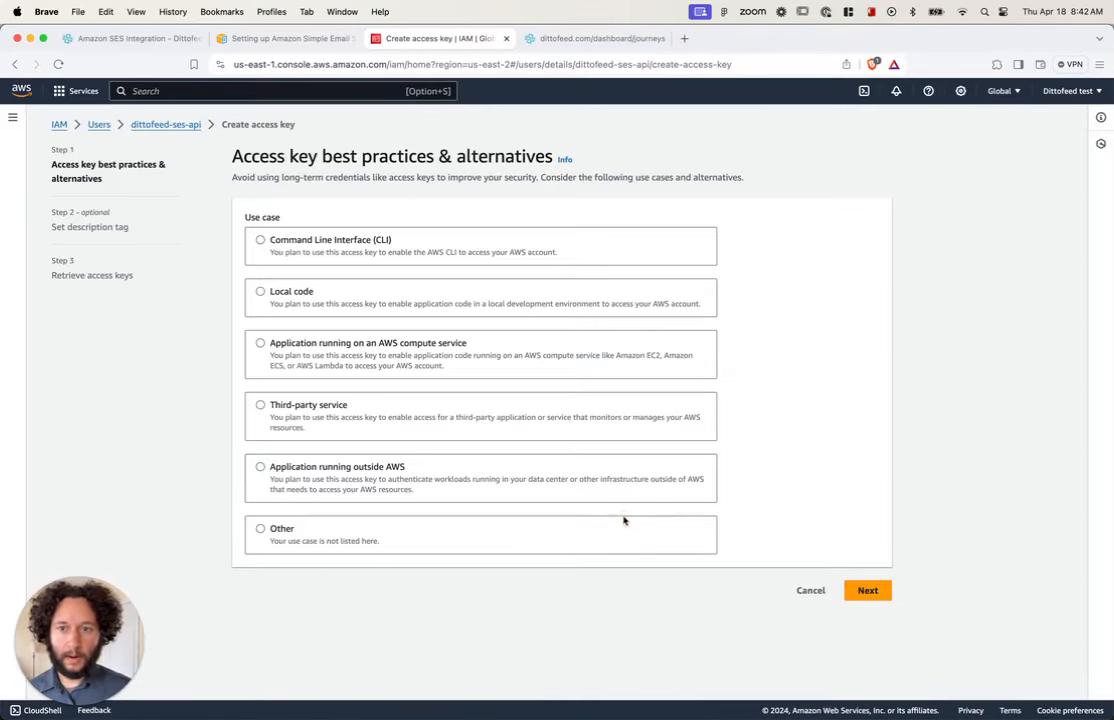
left_click(260, 405)
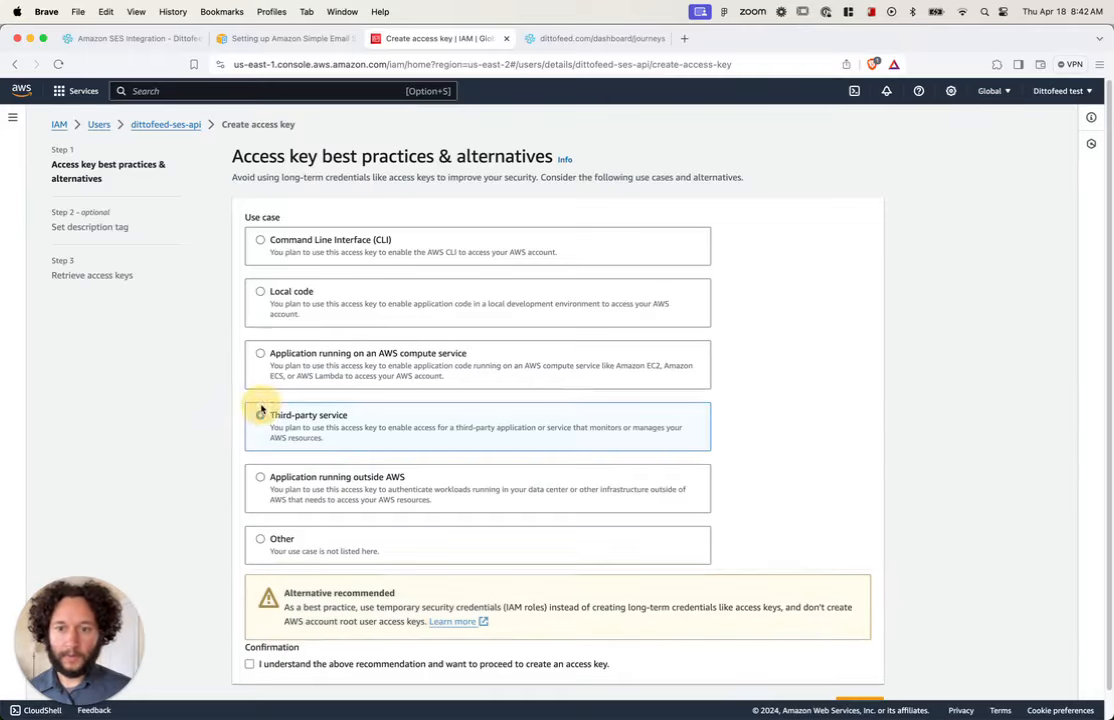
scroll(529, 435, "down", 1)
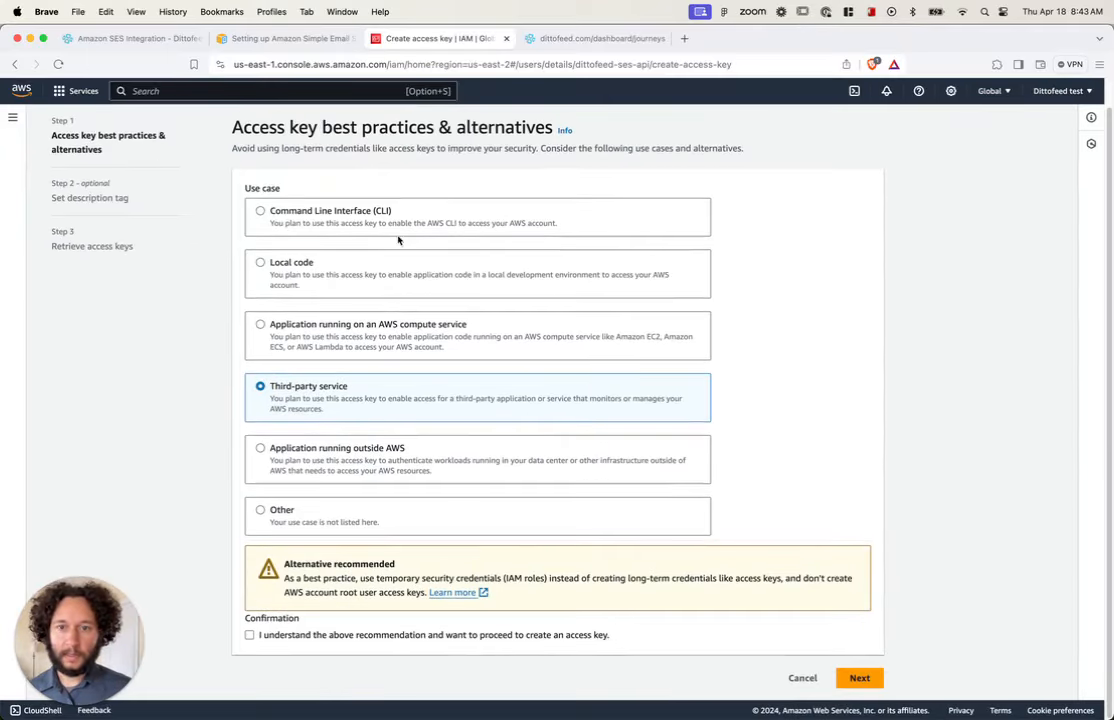
left_click(249, 635)
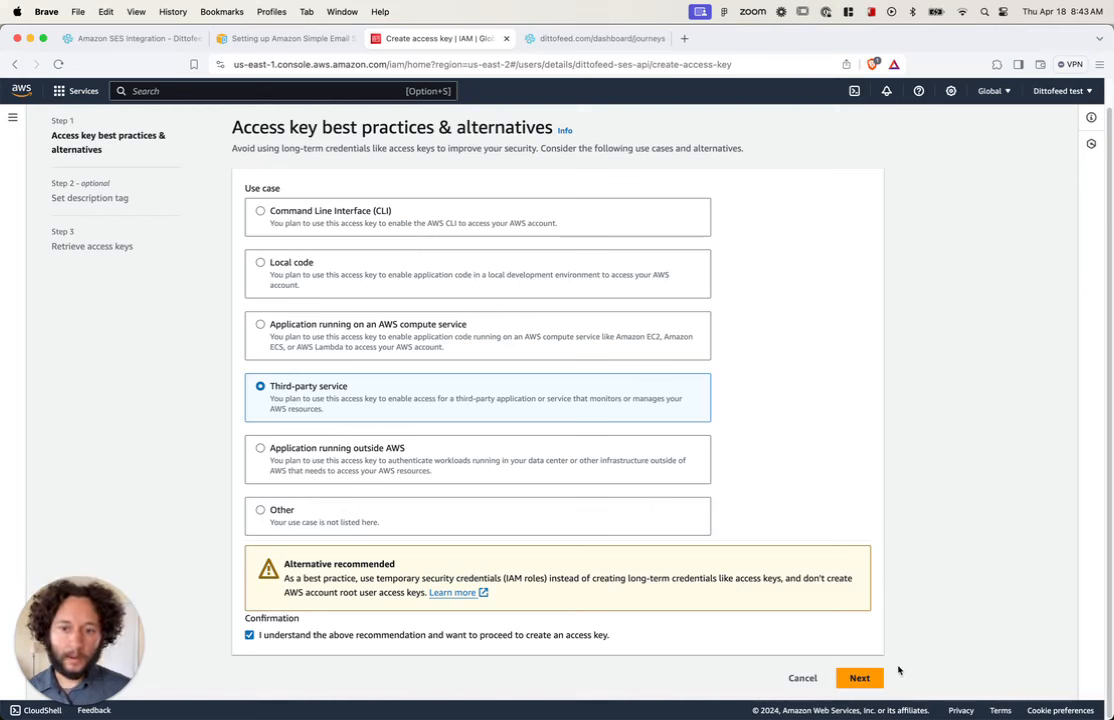
left_click(862, 677)
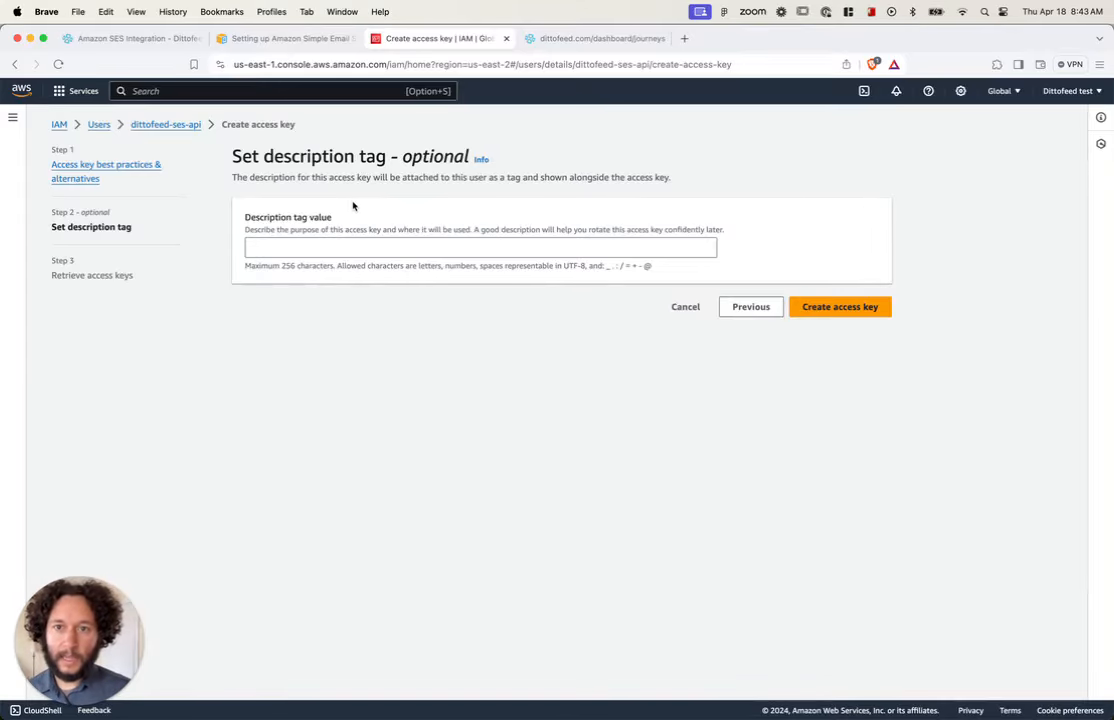
Set the description tag to "Dittofeed API access" and create the access key.
left_click(288, 247)
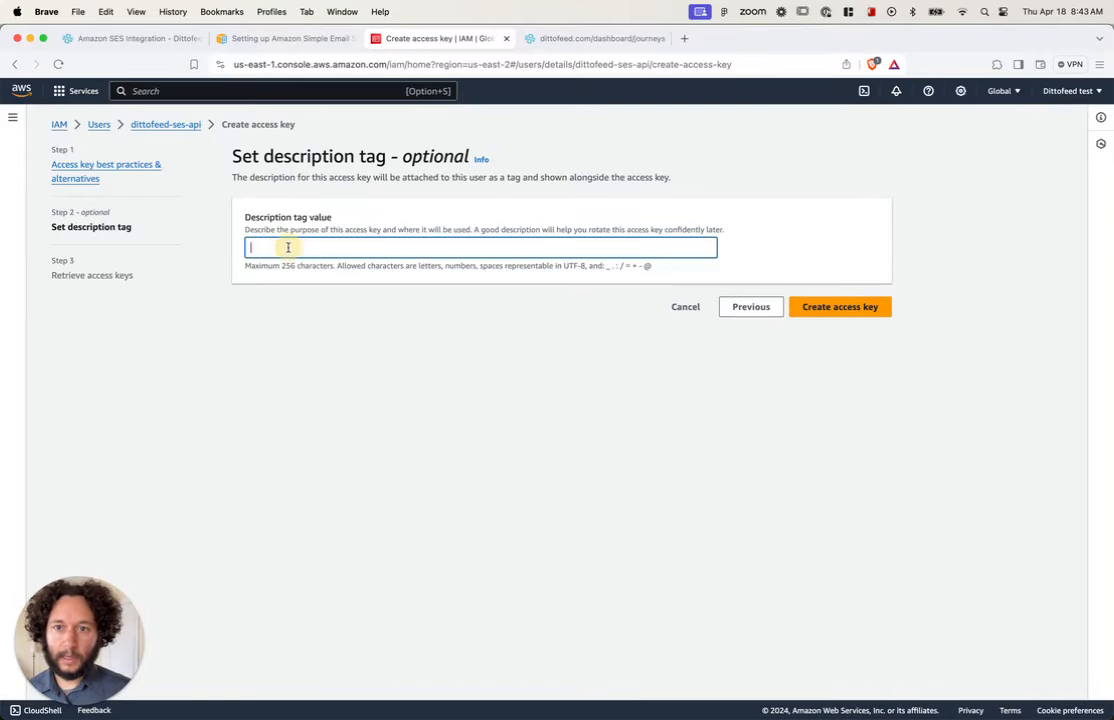
type("Dittofeed API access")
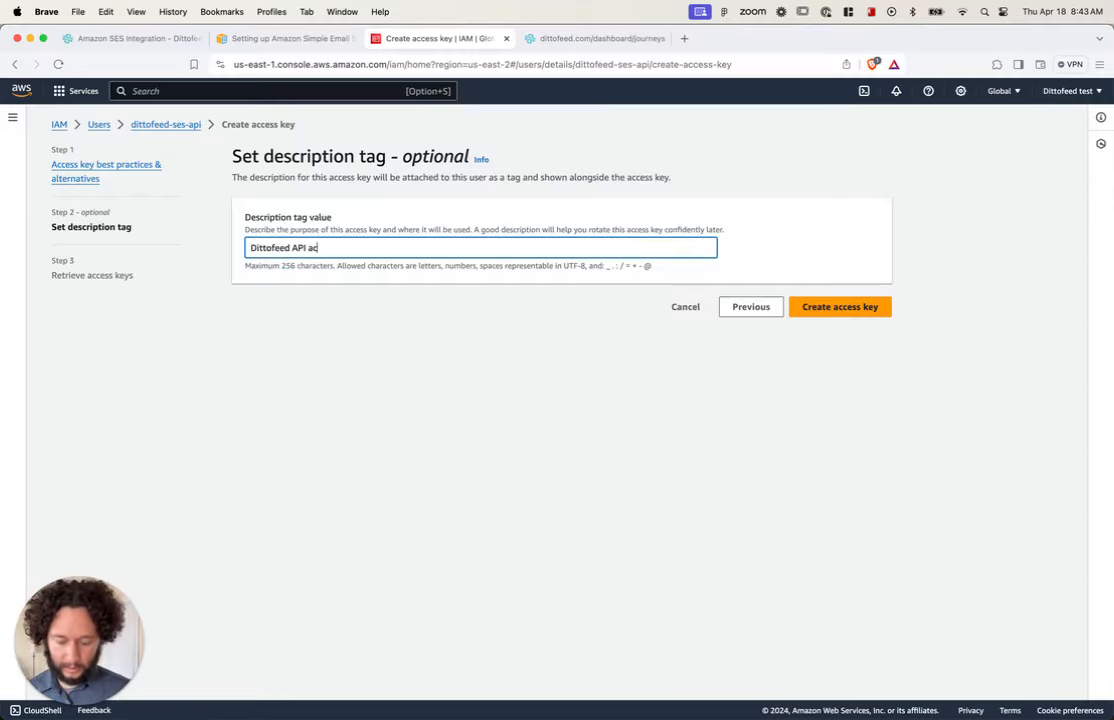
left_click(840, 307)
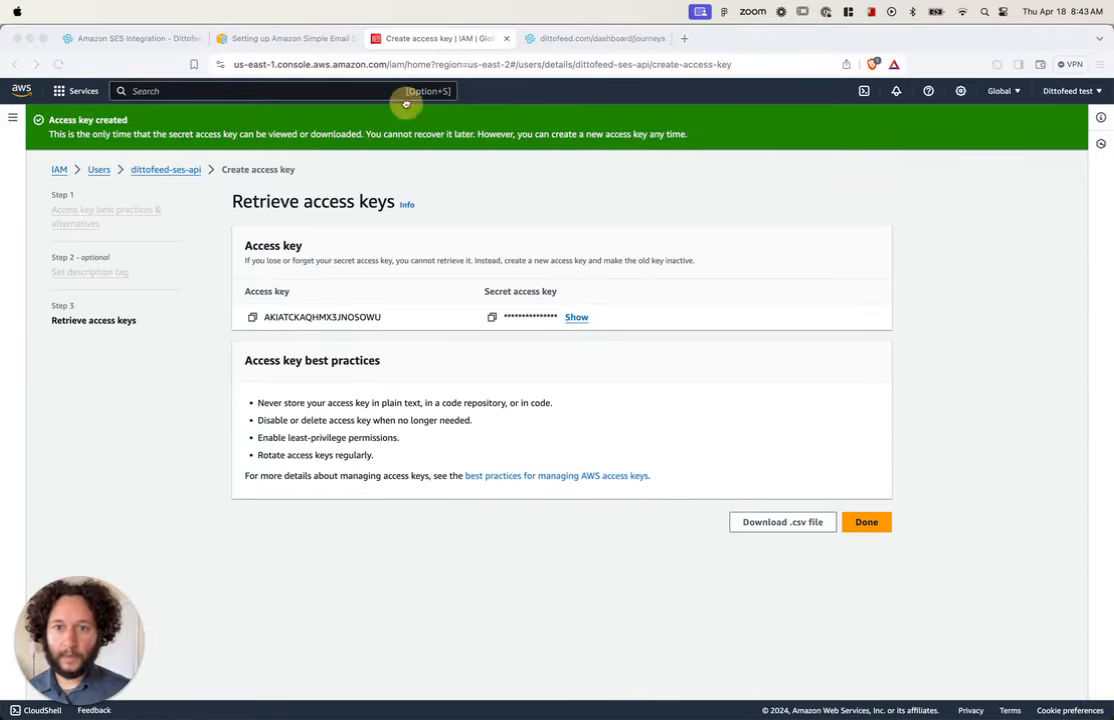
Copy the new access key into the AmazonSES Access Key Id field of the Dittofeed settings and save it.
left_click(253, 318)
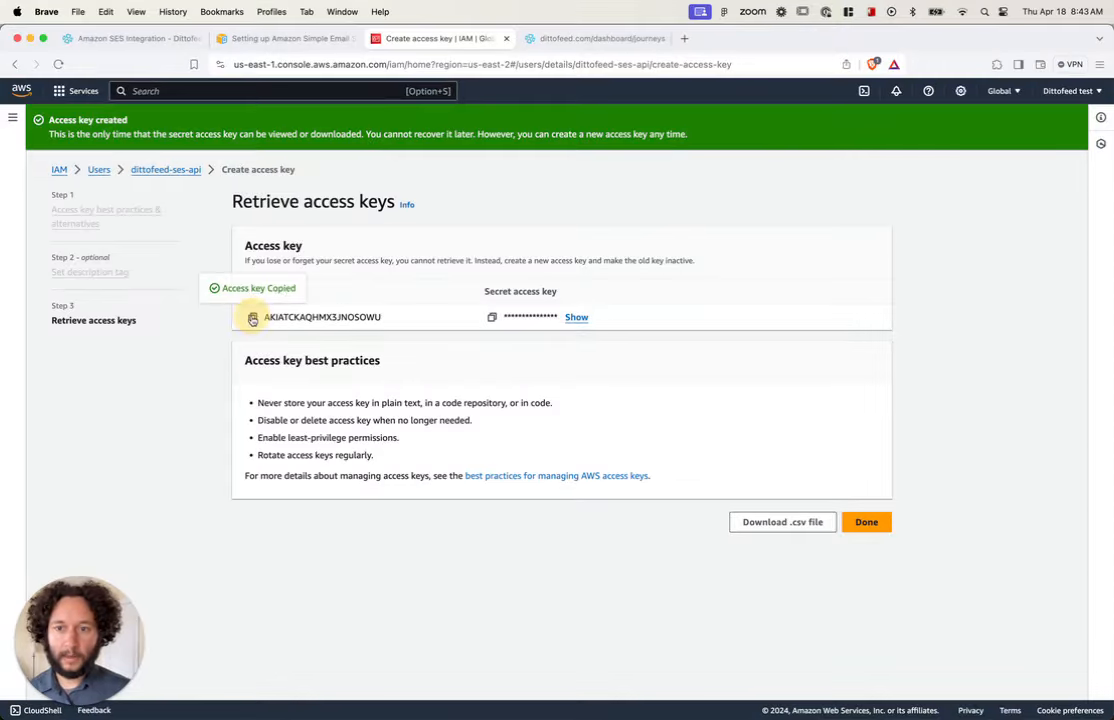
left_click(572, 39)
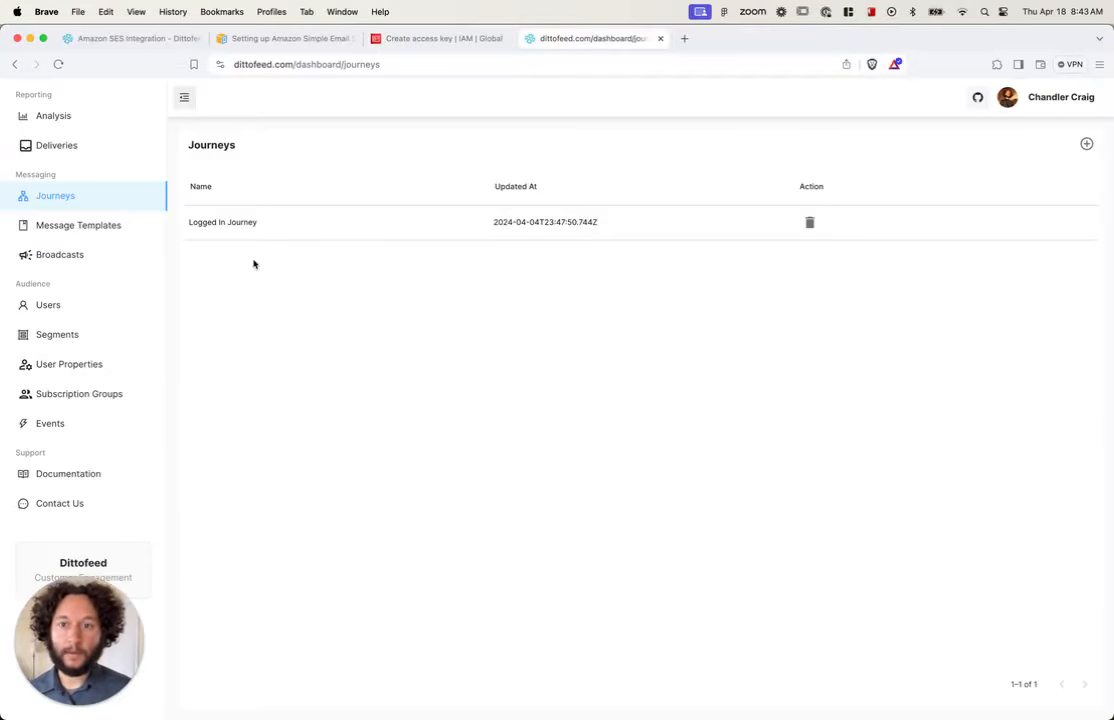
left_click(1025, 100)
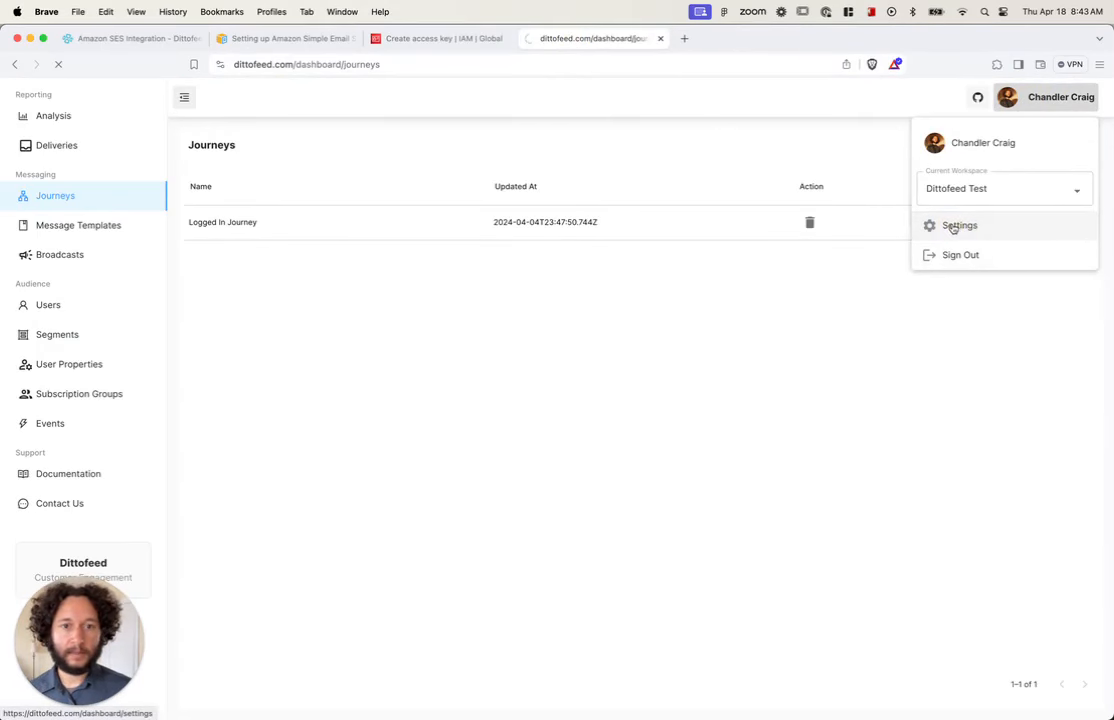
left_click(955, 227)
scroll(480, 467, "down", 8)
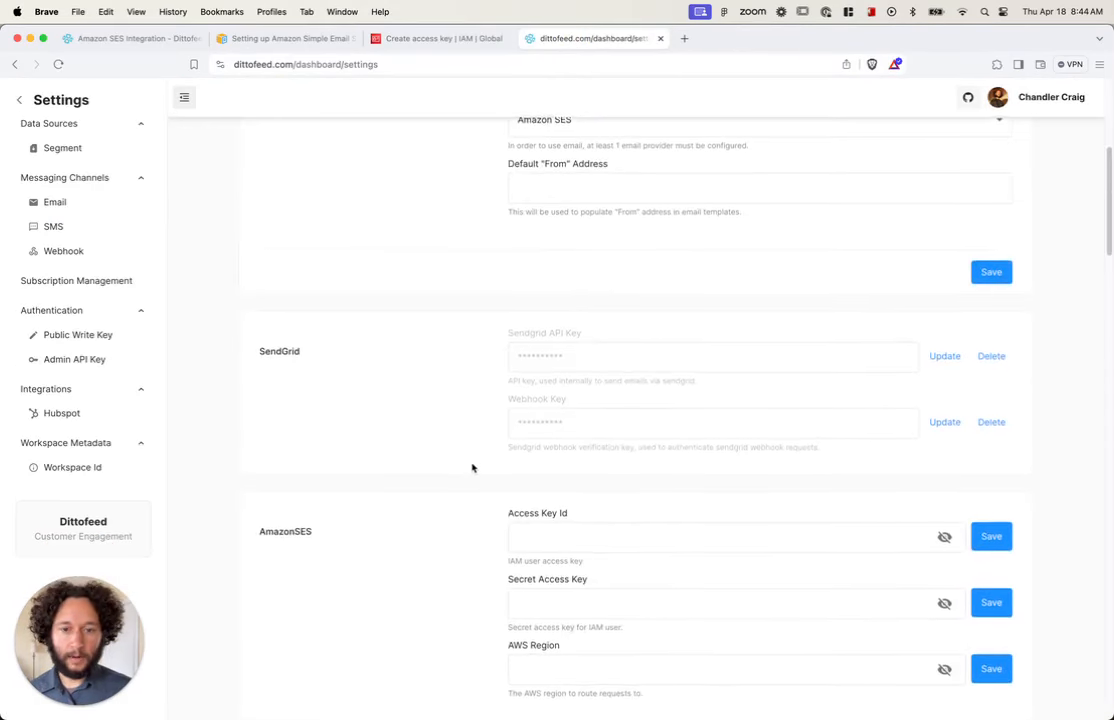
scroll(325, 523, "down", 2)
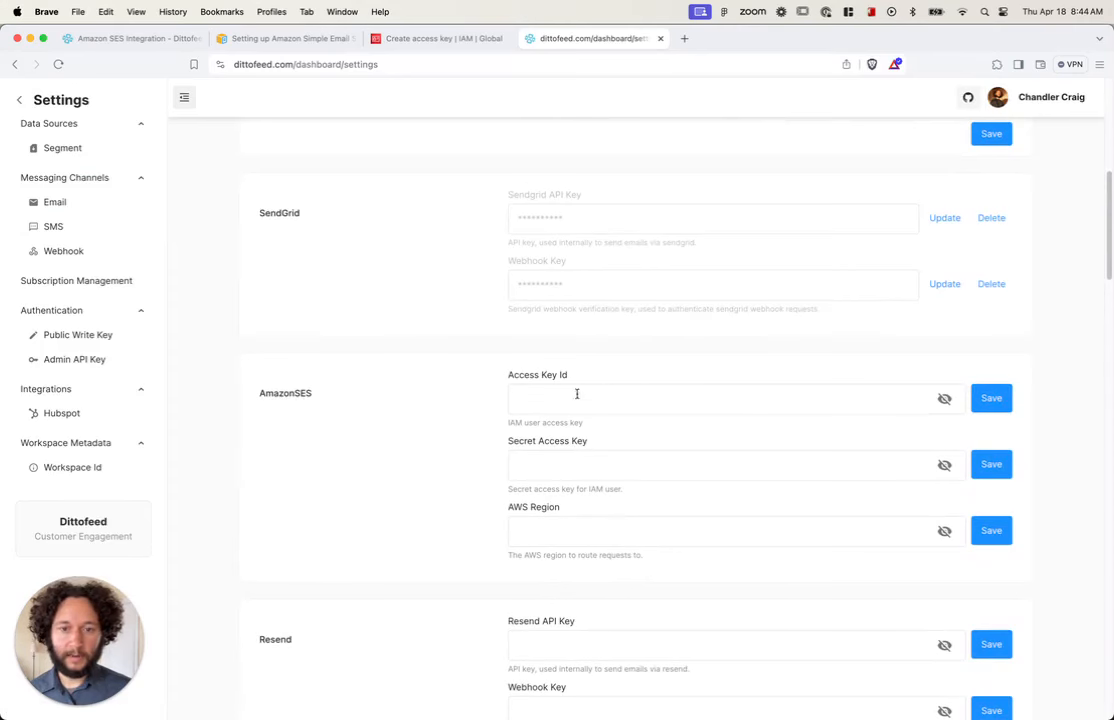
left_click(542, 407)
key("super+v")
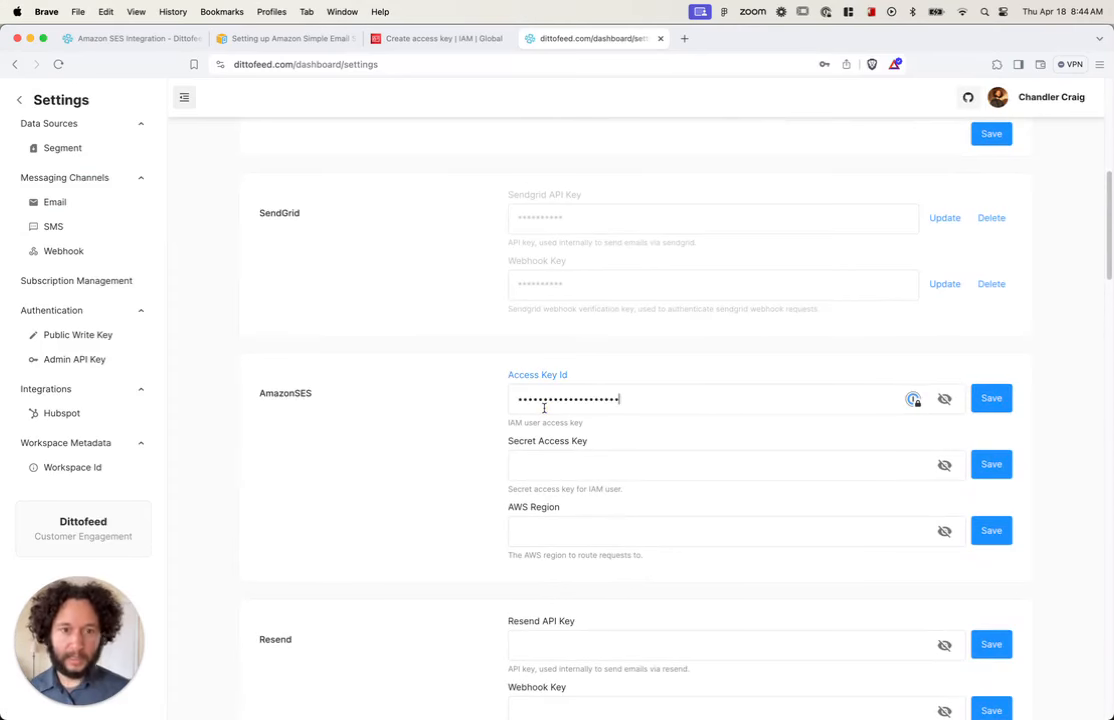
left_click(990, 398)
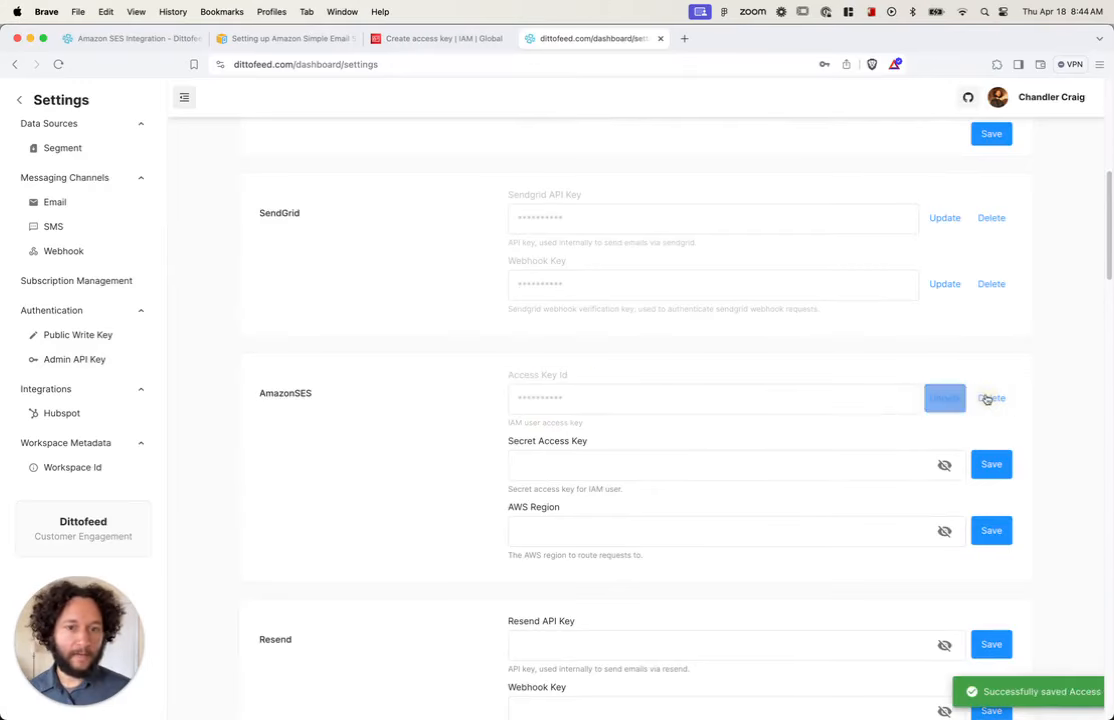
Copy the secret access key from AWS into the AmazonSES Secret Access Key field in Dittofeed and save it.
left_click(421, 39)
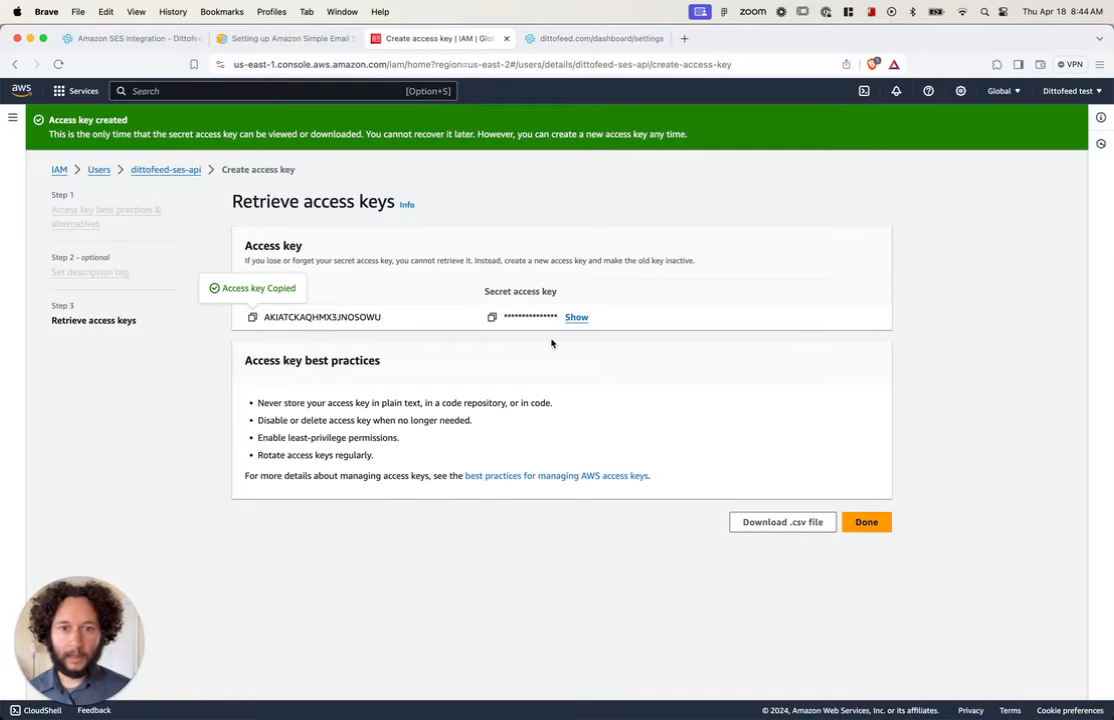
left_click(491, 317)
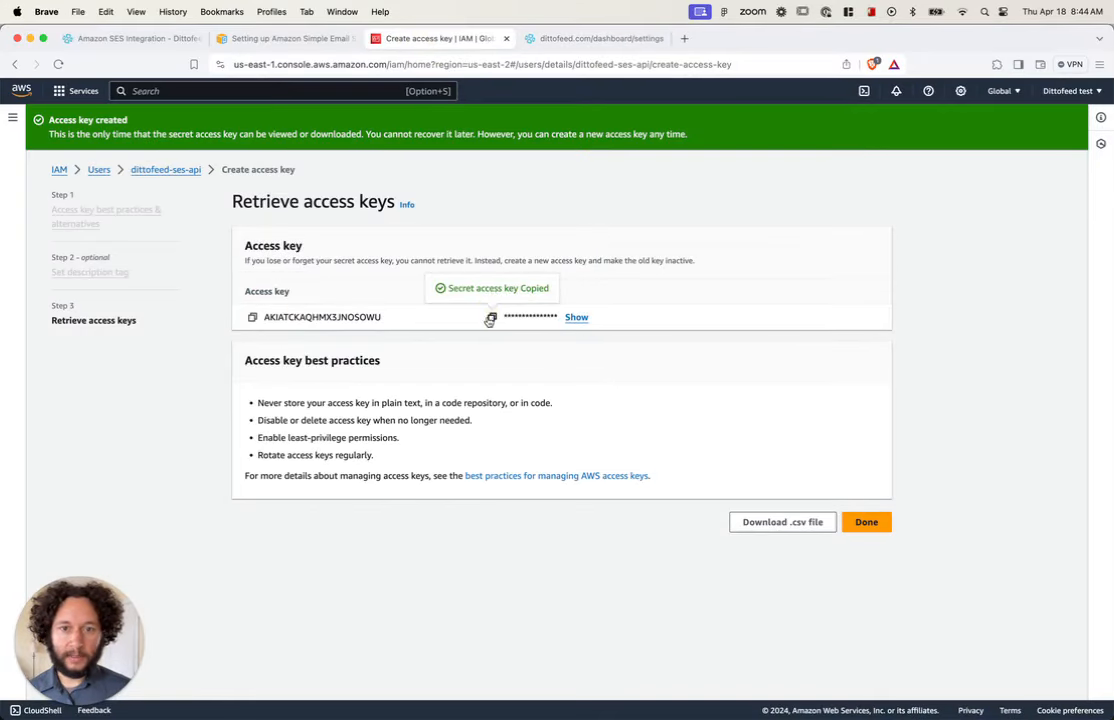
left_click(569, 39)
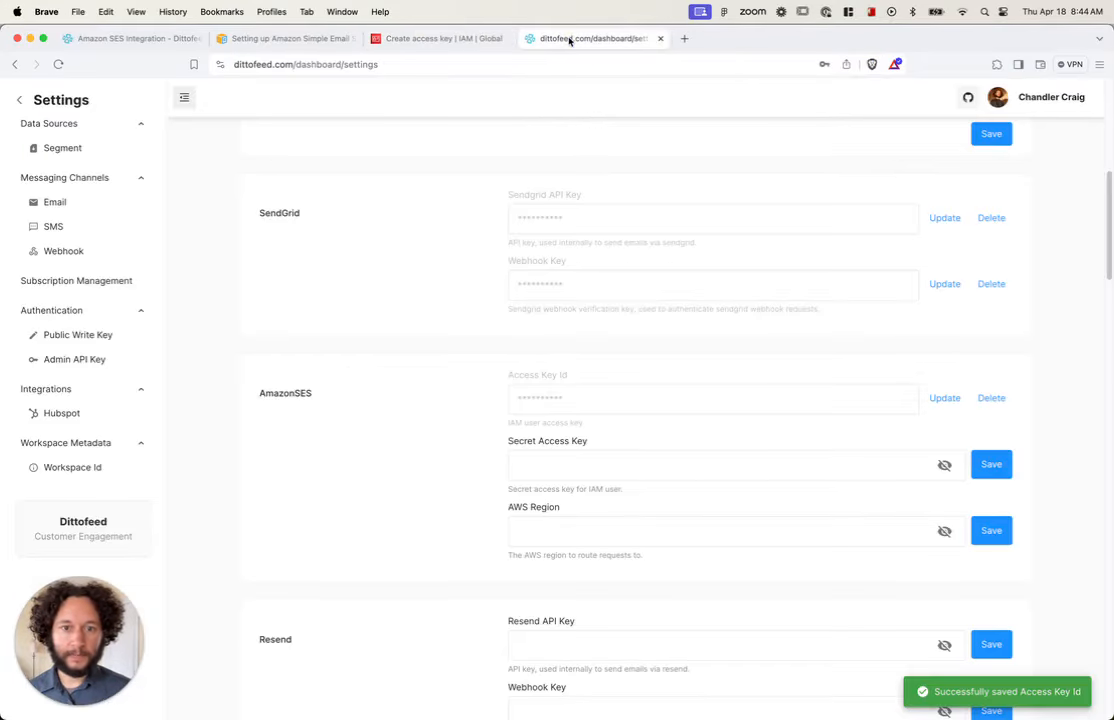
left_click(558, 466)
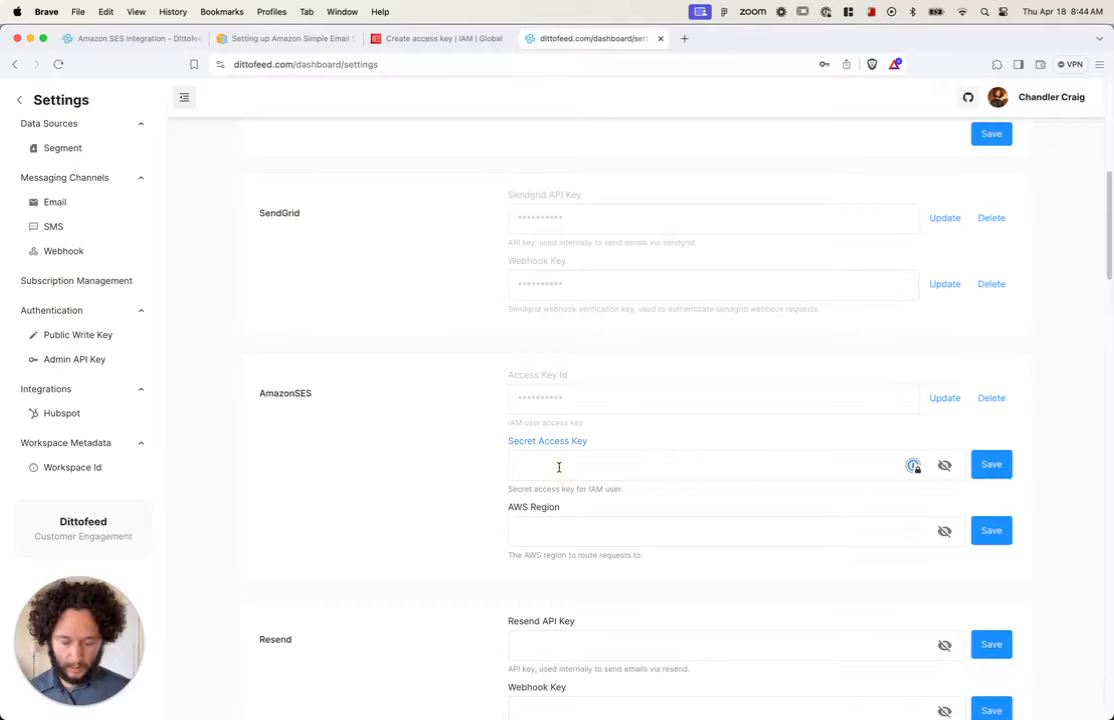
key("super+v")
left_click(1005, 466)
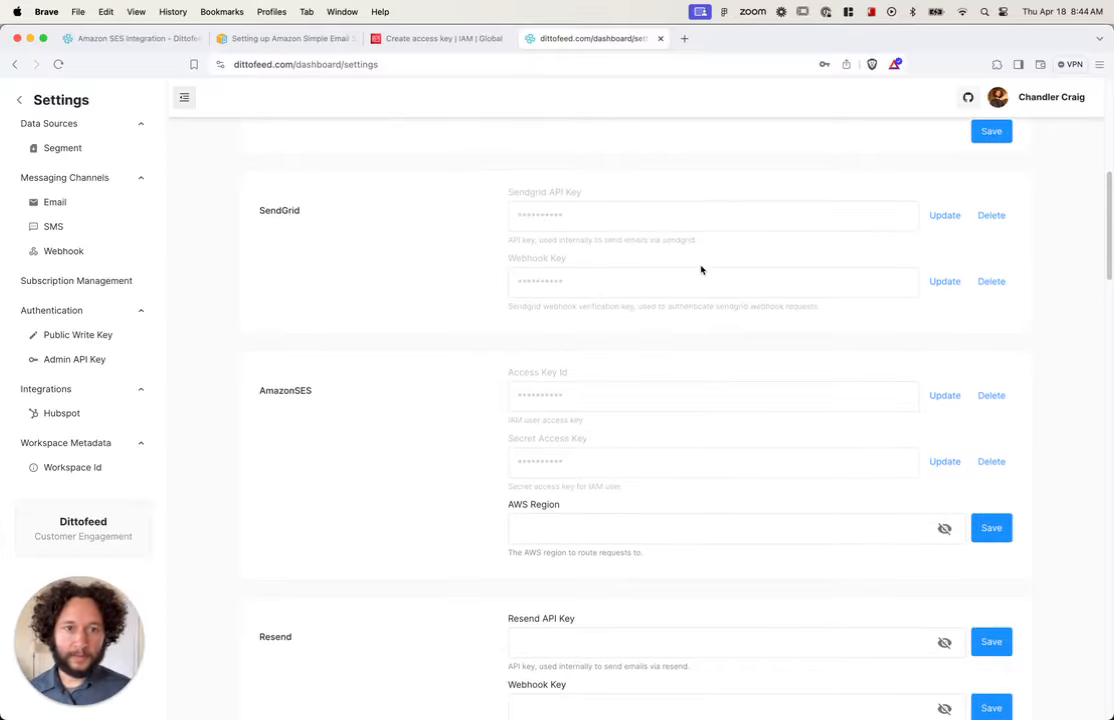
Copy the region US East (Ohio) from the AWS console home into Dittofeed's AmazonSES AWS Region field and save it.
left_click(415, 39)
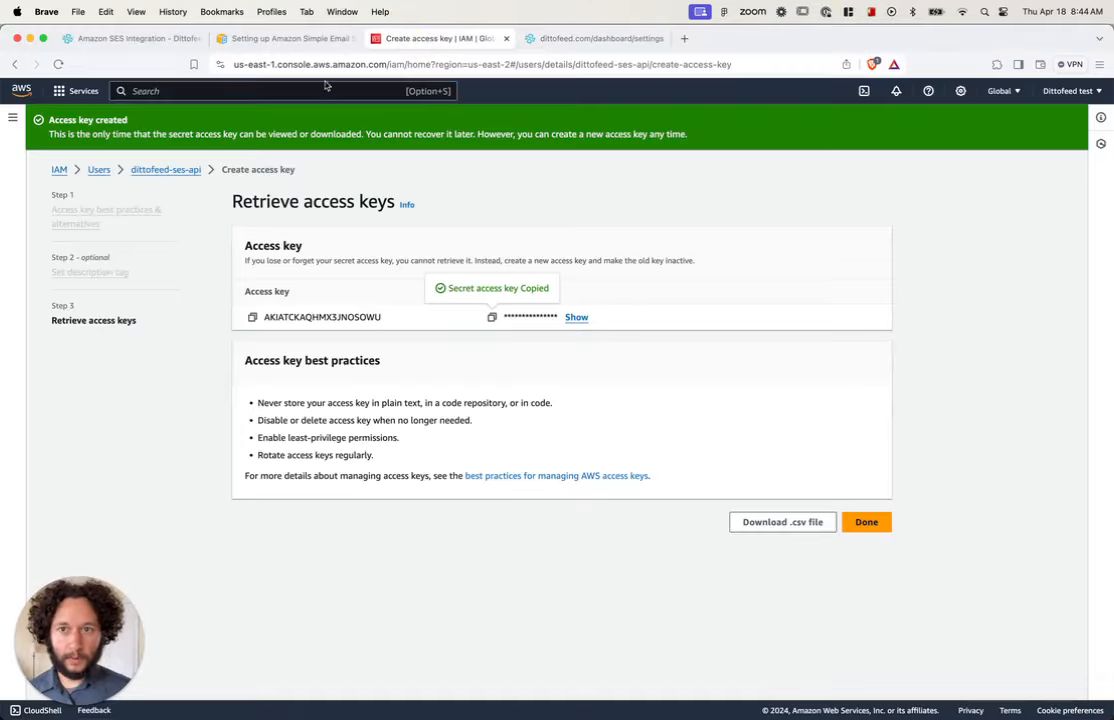
left_click(21, 88)
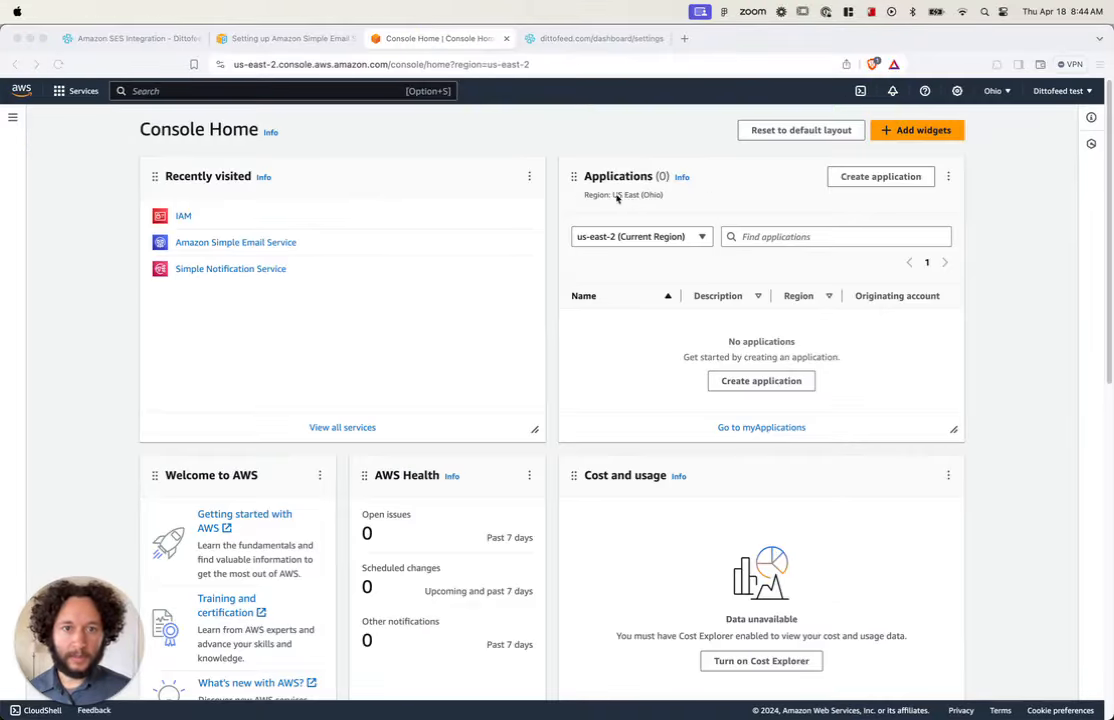
left_click(615, 196)
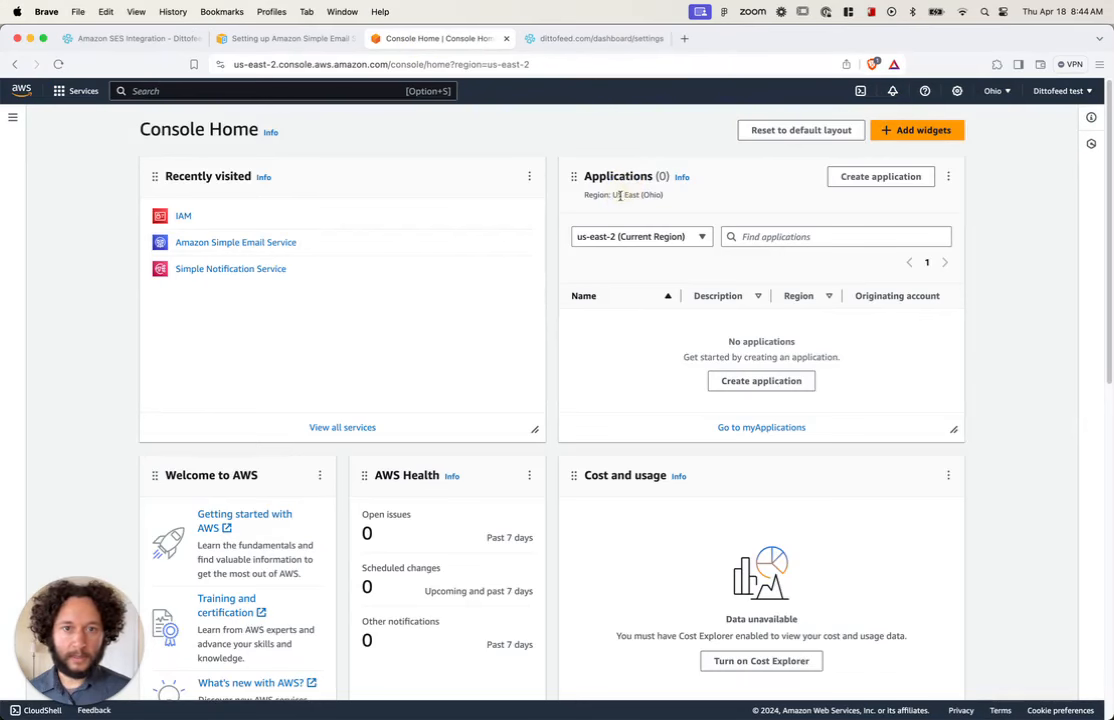
left_click_drag(613, 196, 664, 195)
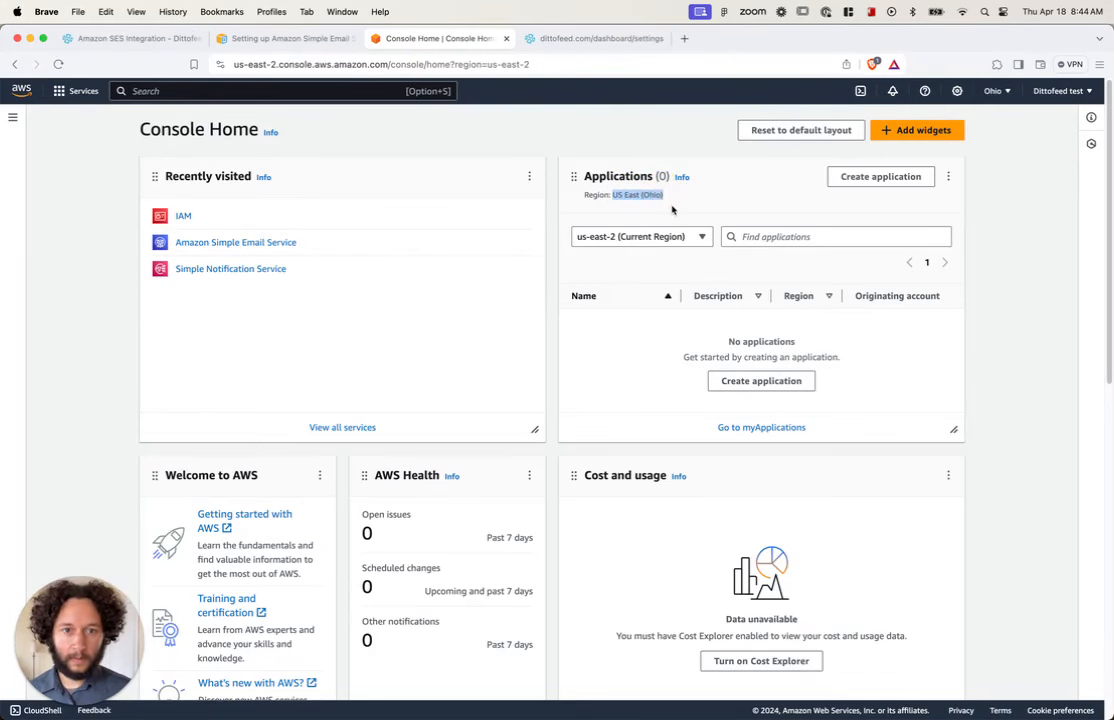
left_click(578, 38)
left_click(542, 529)
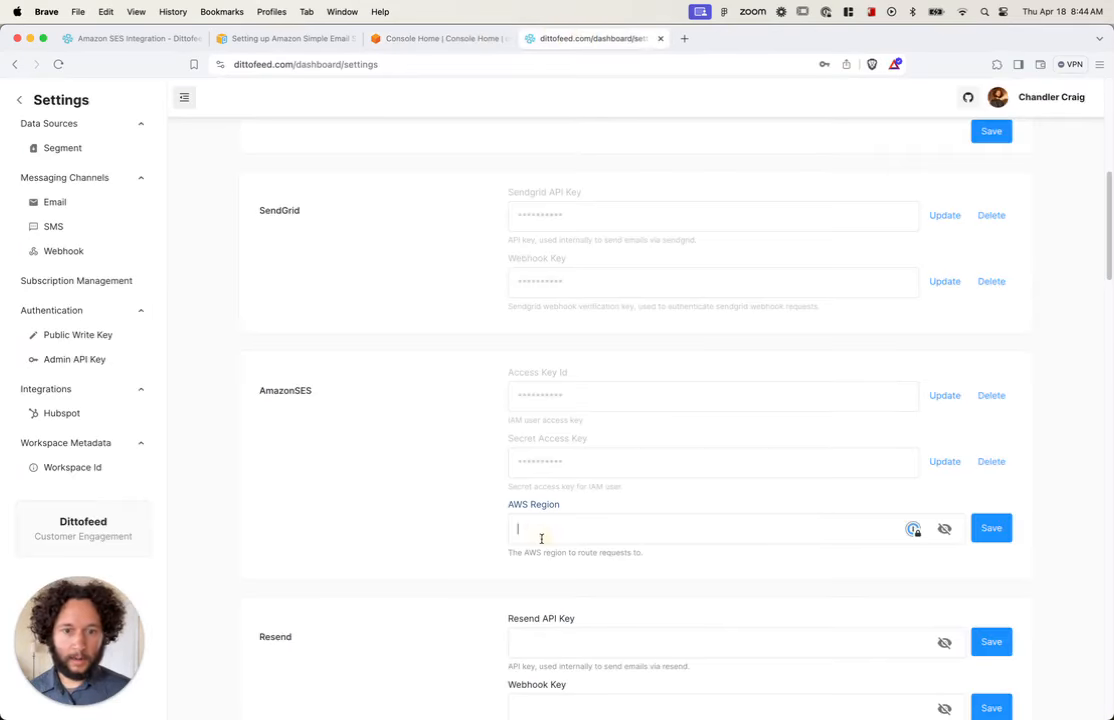
key("super+v")
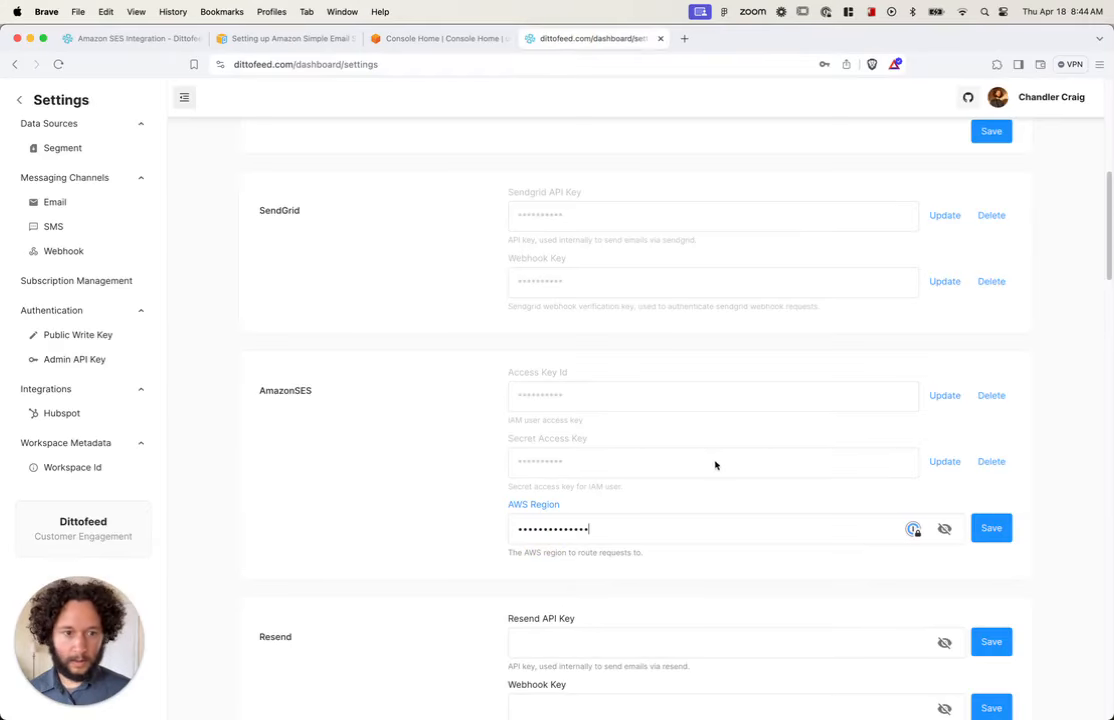
left_click(995, 530)
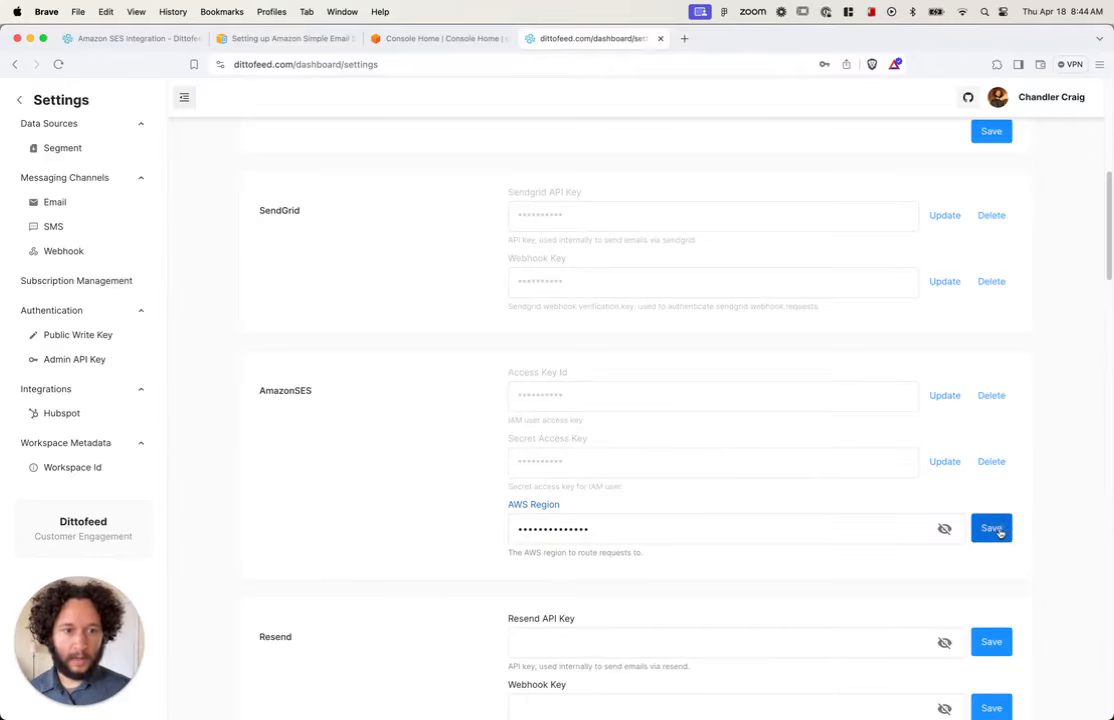
Keep Amazon SES as the default email provider and save the default email configuration.
scroll(574, 318, "up", 8)
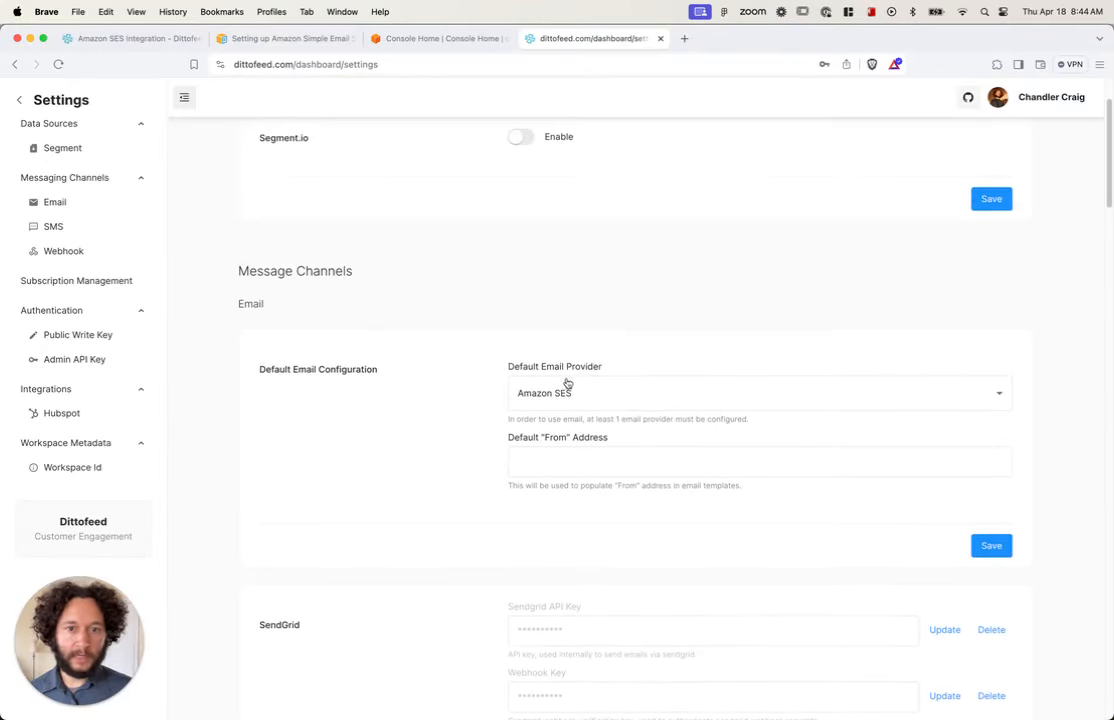
left_click(643, 392)
left_click(644, 393)
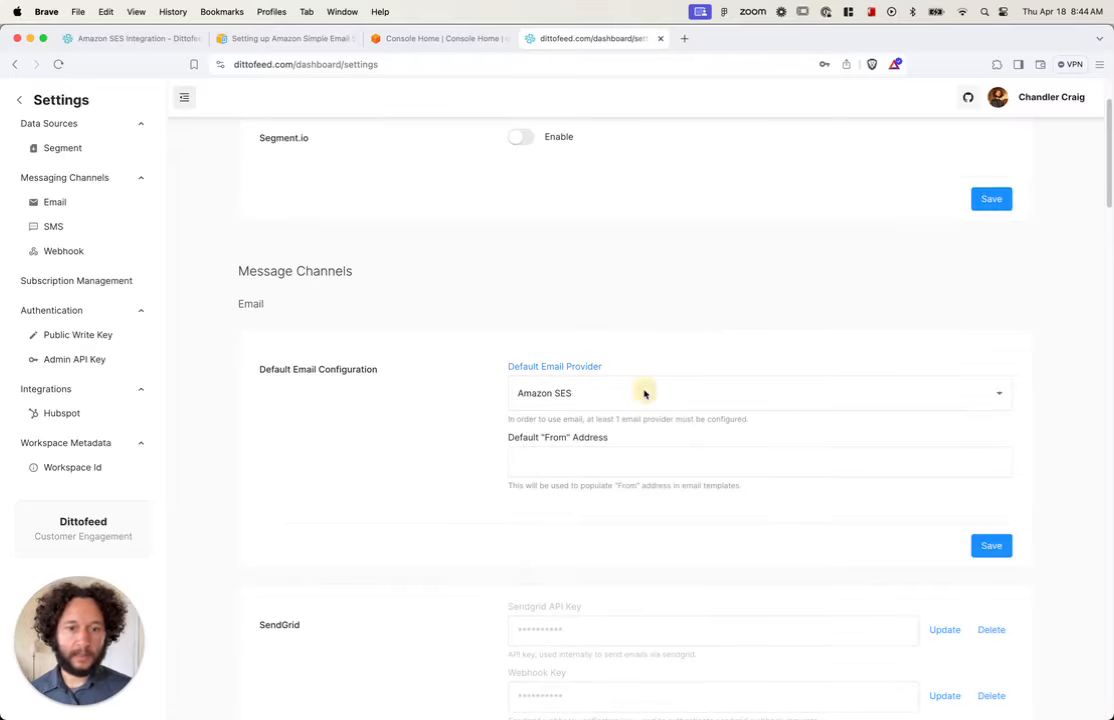
left_click(991, 545)
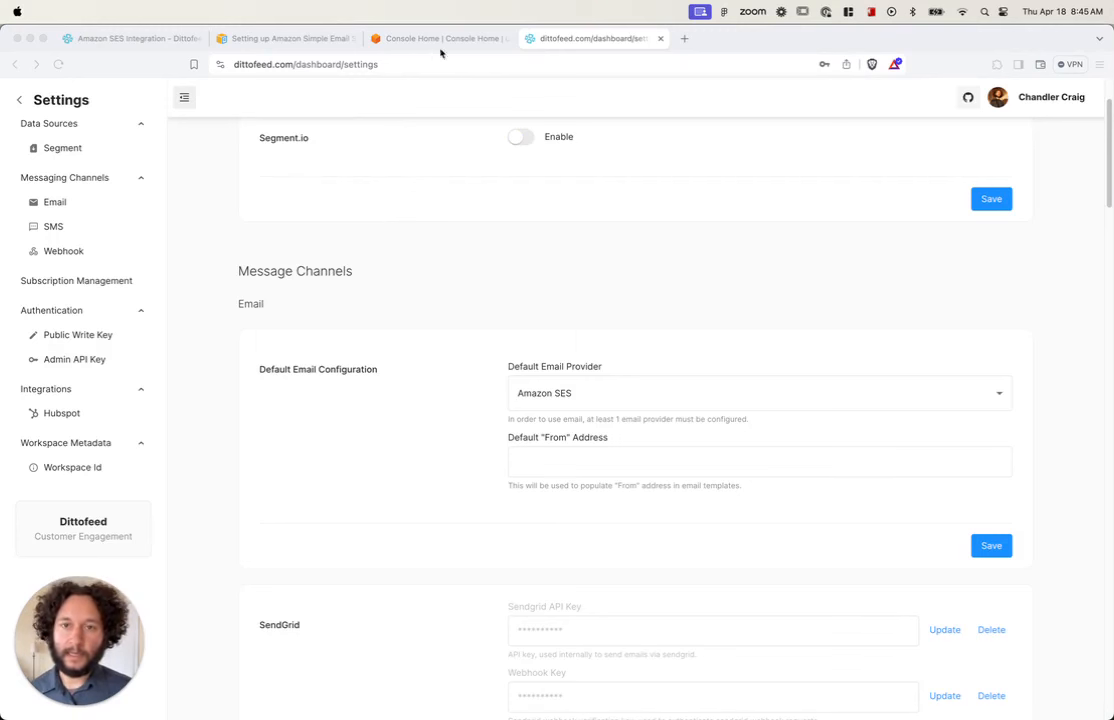
Switch to the AWS console and start adding an event destination to the Amazon SES configuration set my-first-configuration-set.
left_click(400, 37)
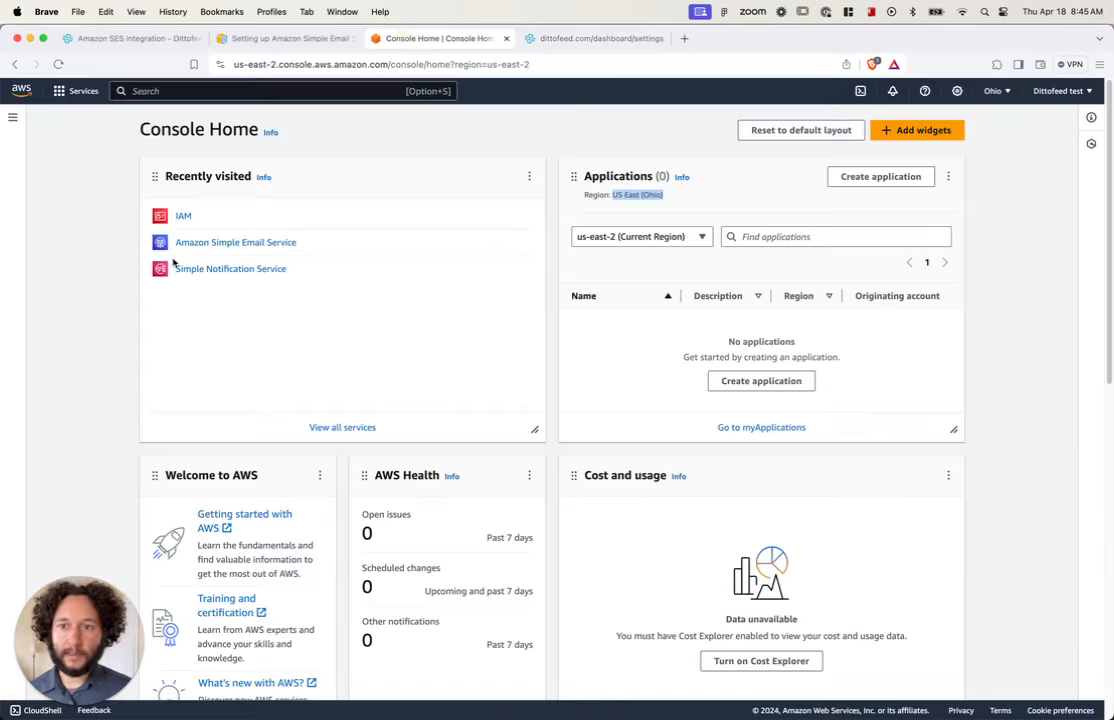
left_click(200, 214)
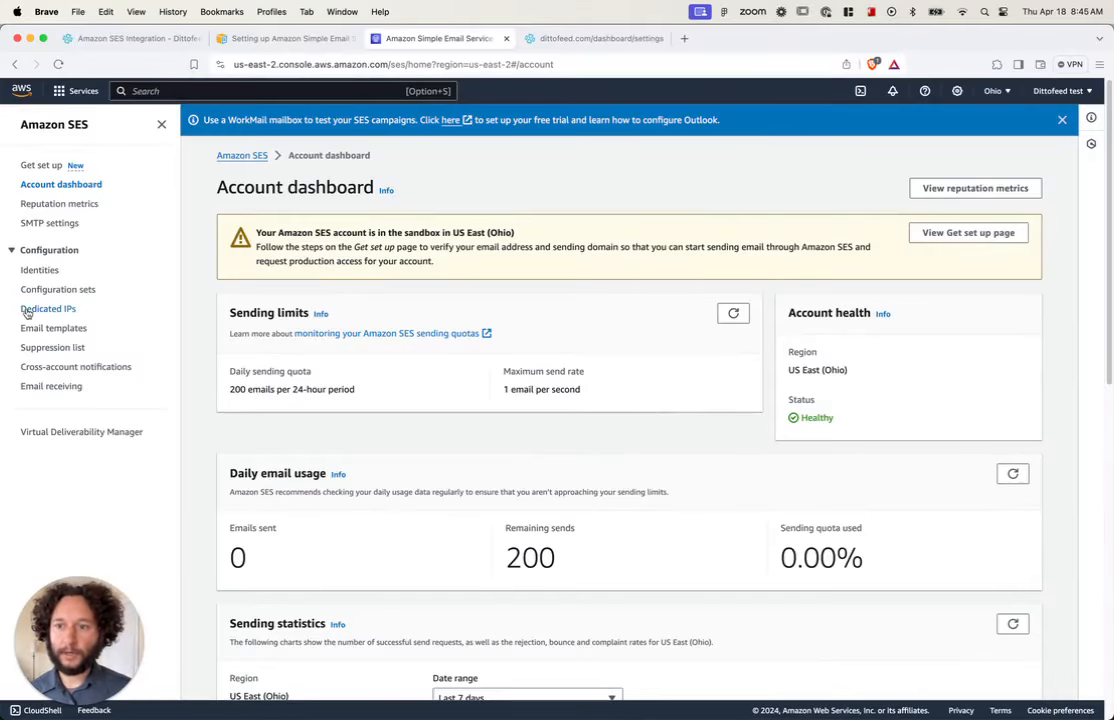
left_click(82, 290)
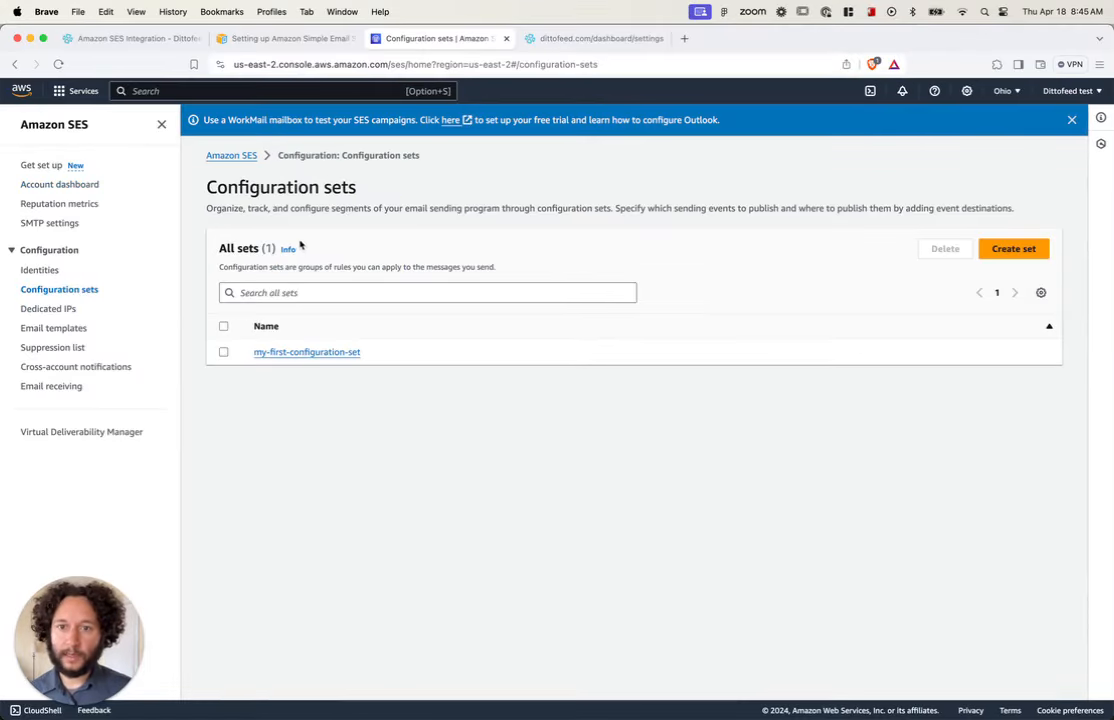
left_click(259, 352)
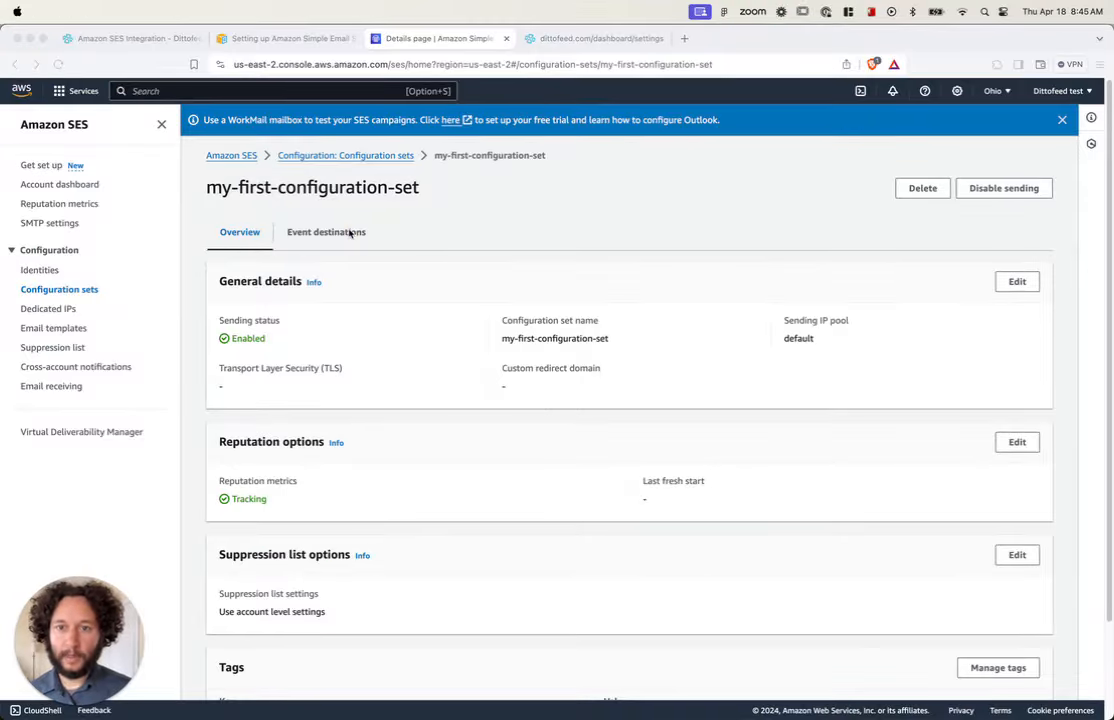
left_click(350, 235)
left_click(350, 235)
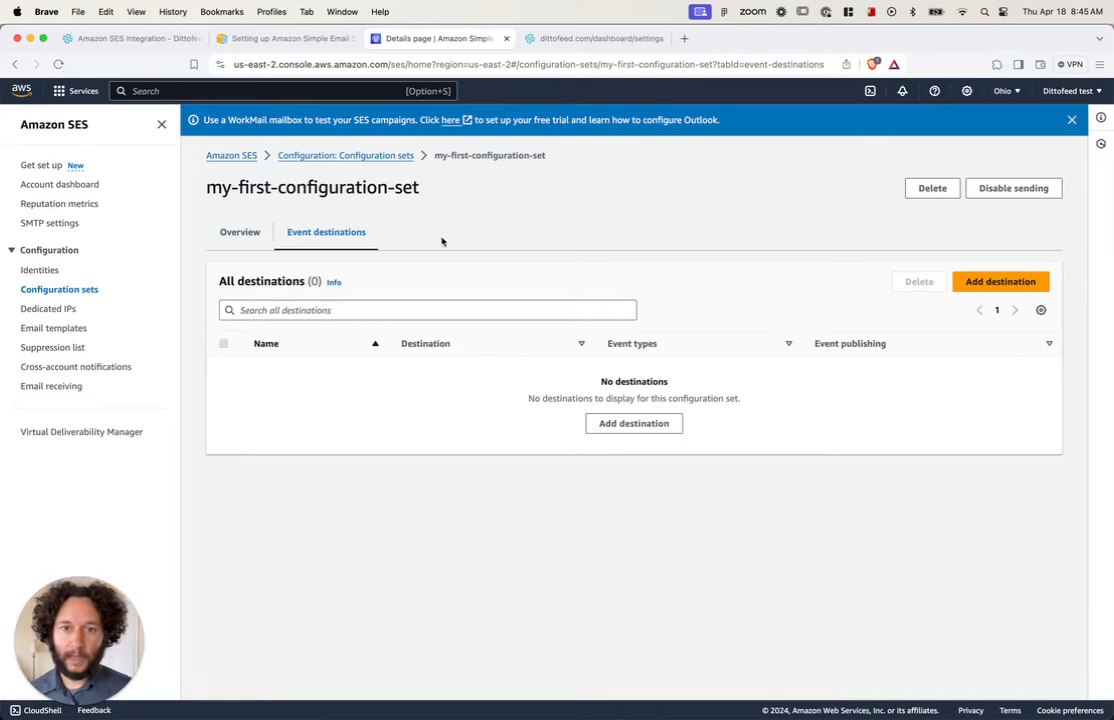
left_click(1005, 281)
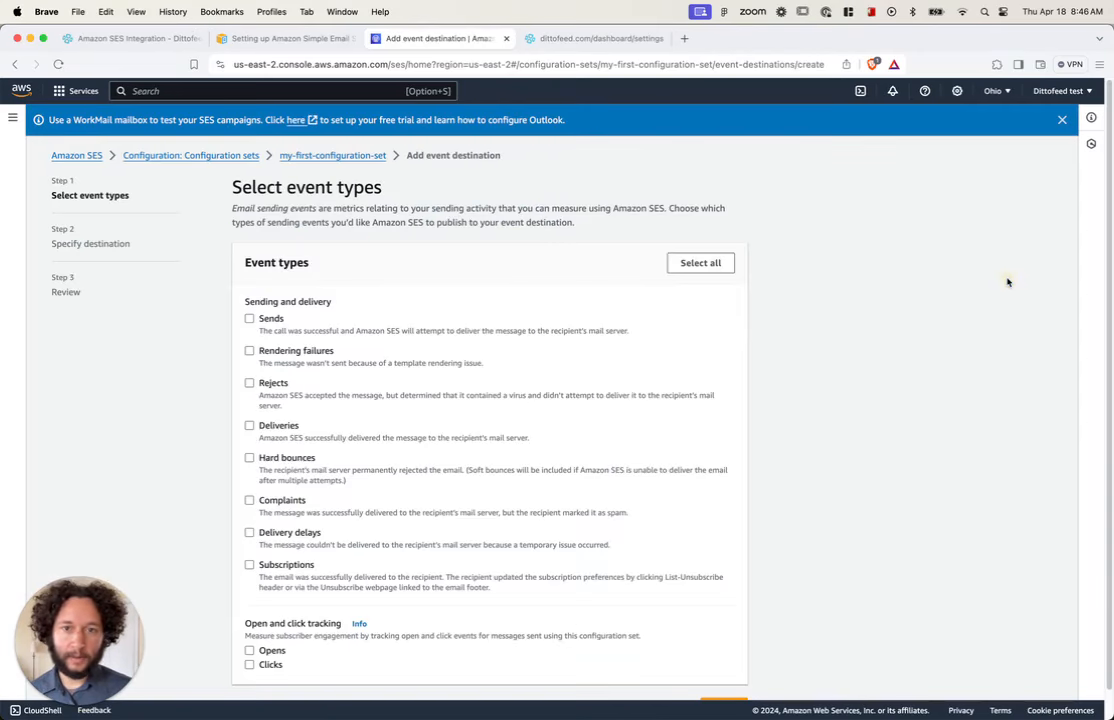
Choose Rejects, Deliveries, Hard bounces, Complaints and Clicks as the event types and continue to the destination settings.
left_click(249, 383)
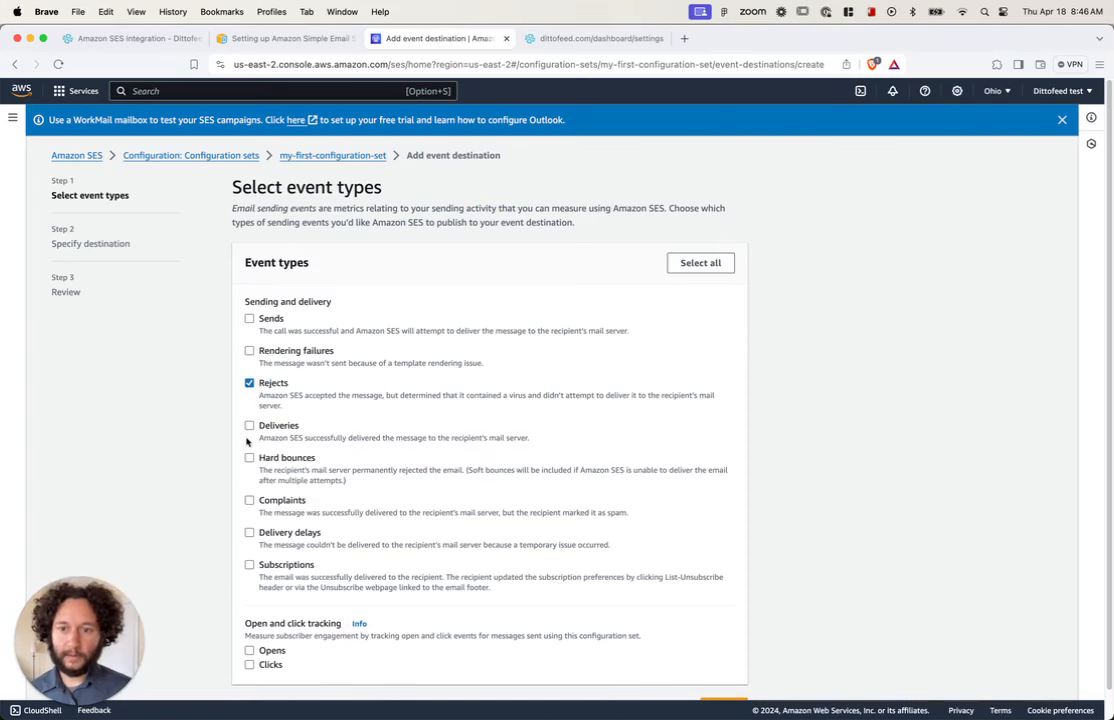
left_click(249, 425)
scroll(258, 398, "down", 1)
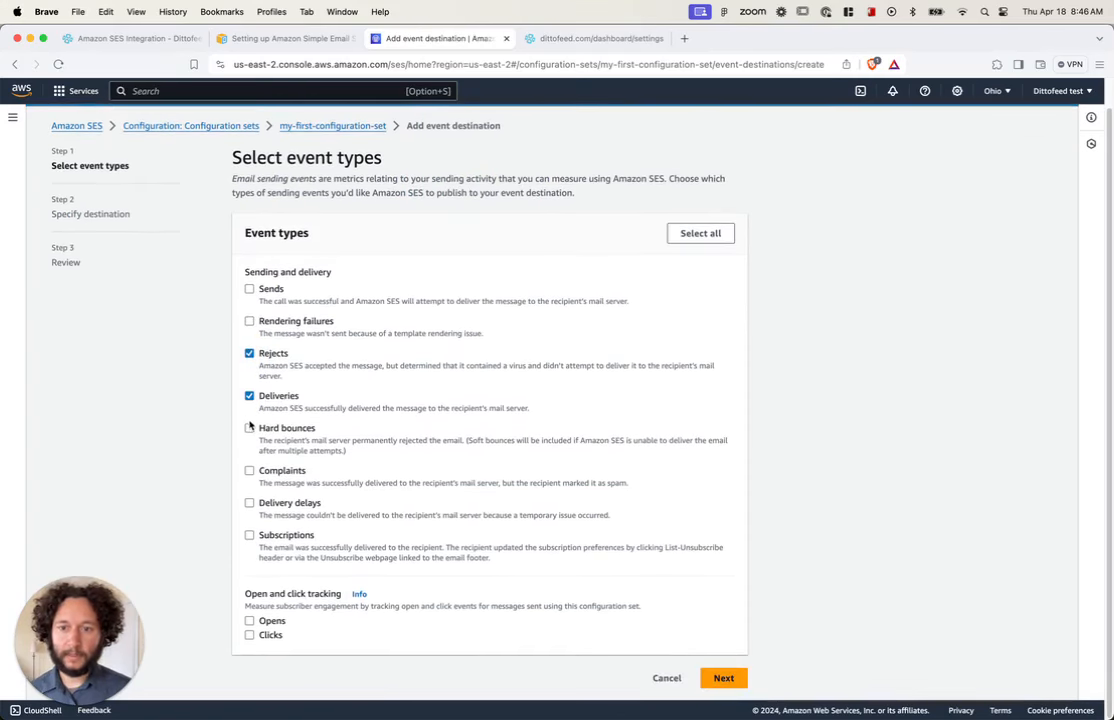
left_click(250, 428)
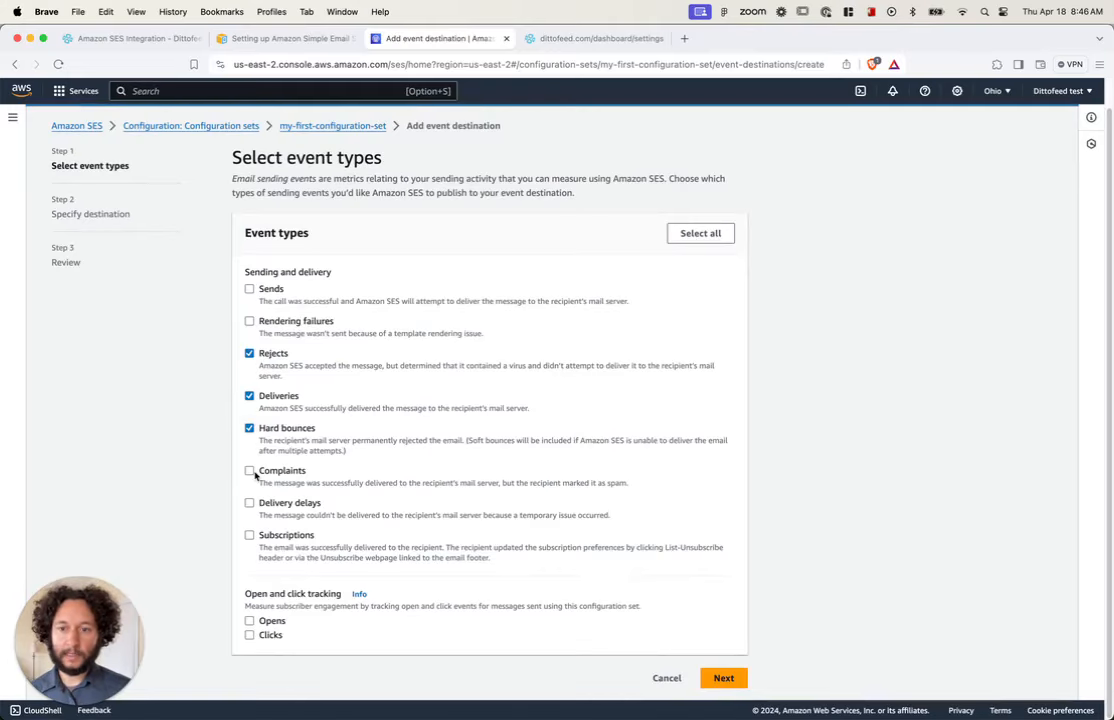
left_click(251, 470)
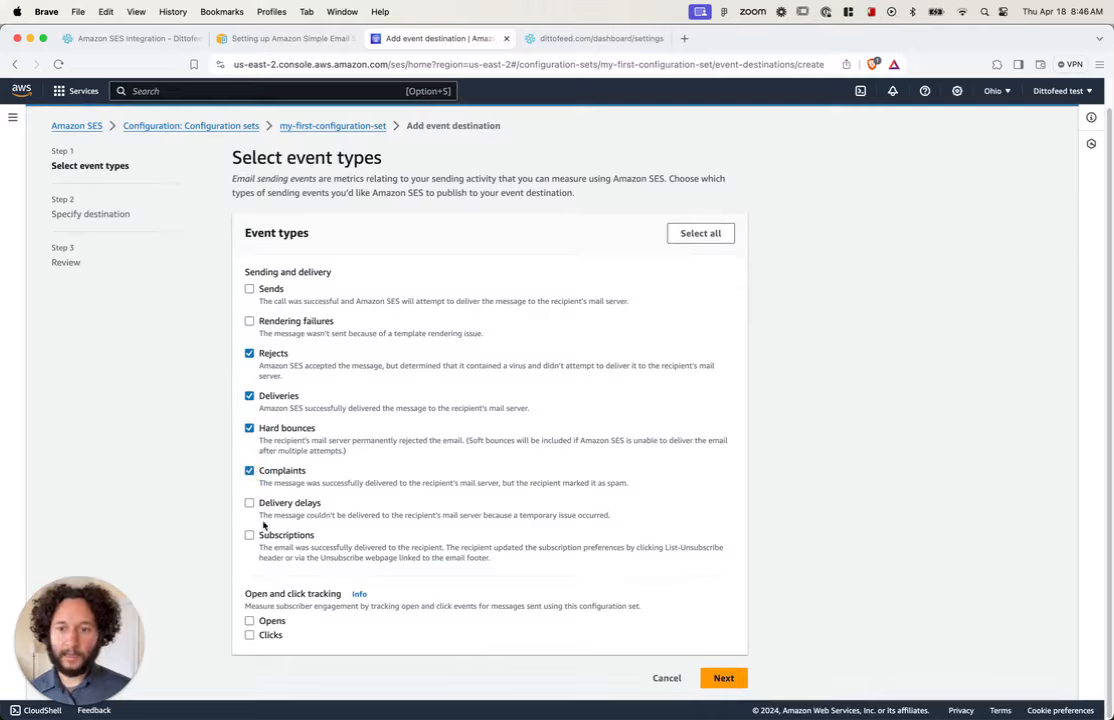
left_click(249, 635)
scroll(249, 636, "down", 1)
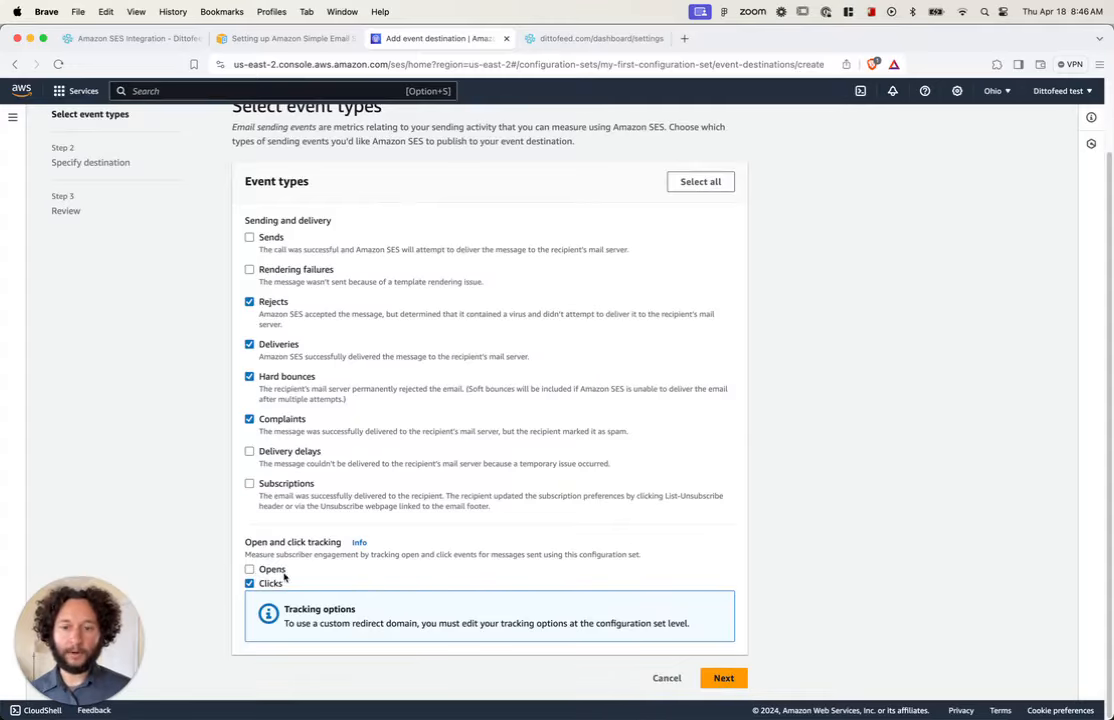
left_click(724, 679)
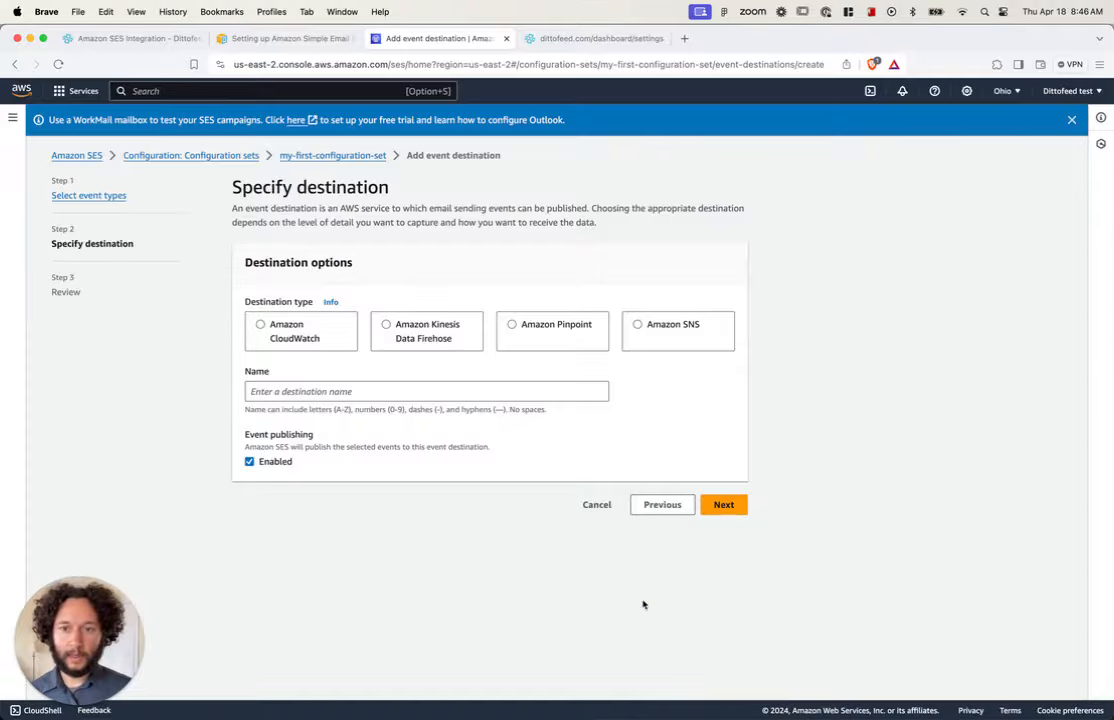
Set the destination type to Amazon SNS and name the destination Dittofeed.
left_click(691, 333)
left_click(638, 326)
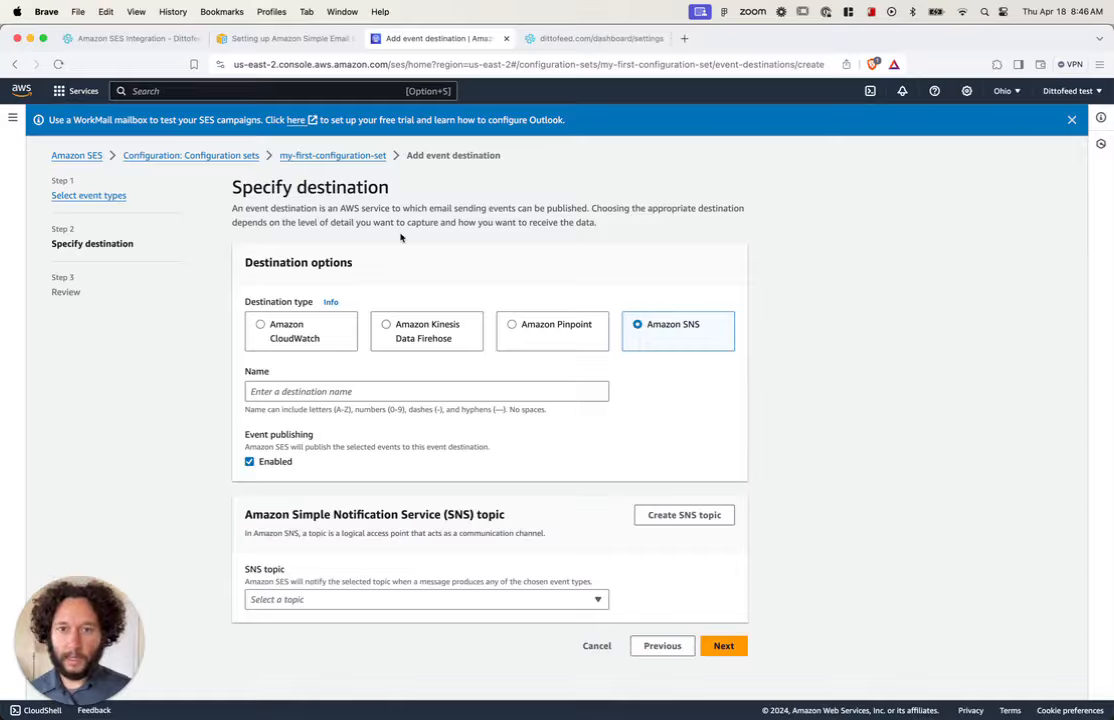
left_click(296, 390)
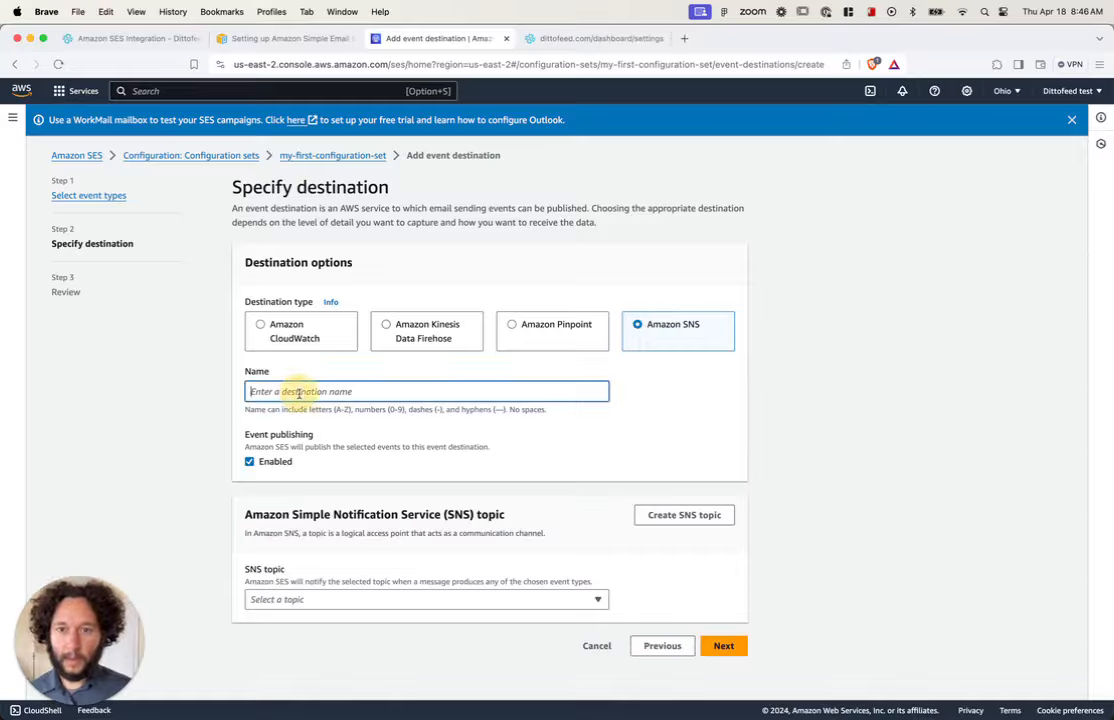
type("Dittofeed")
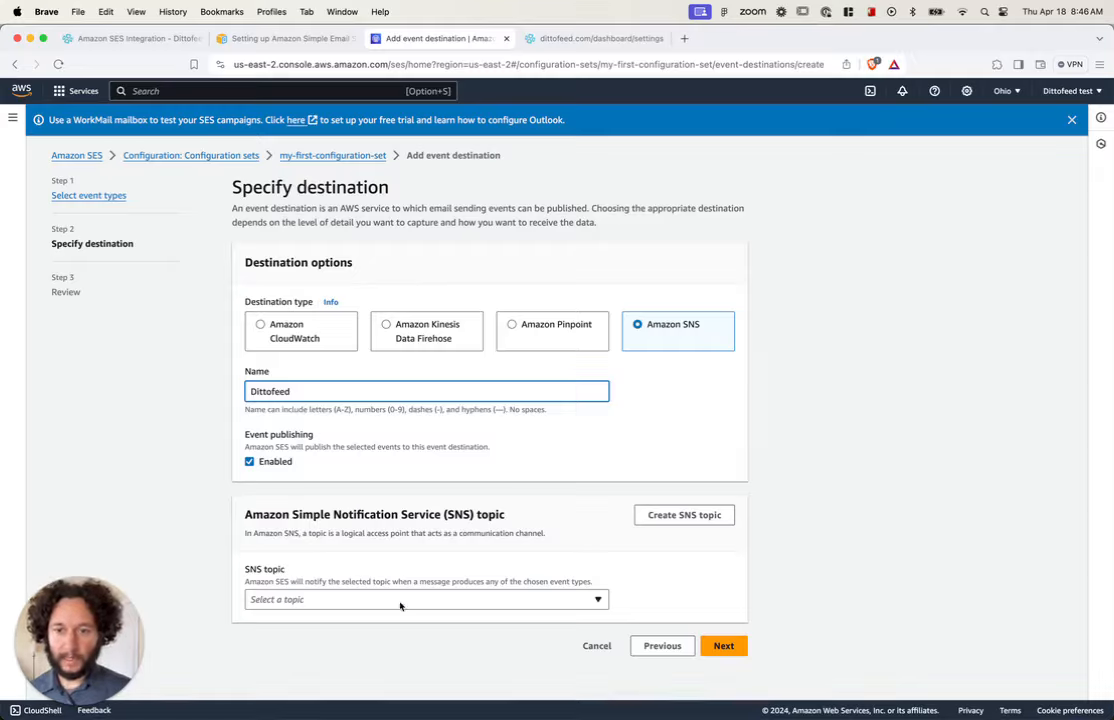
Create an SNS topic named dittofeed-events with the display name DittofeedEvents, without a space.
left_click(683, 516)
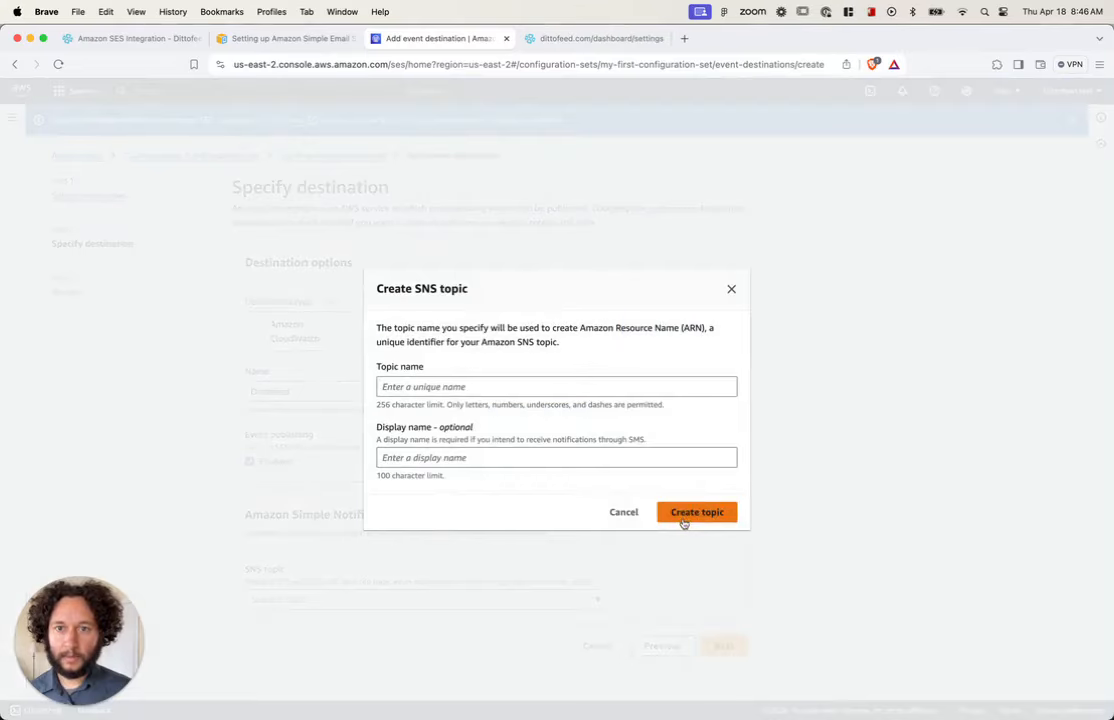
left_click(468, 387)
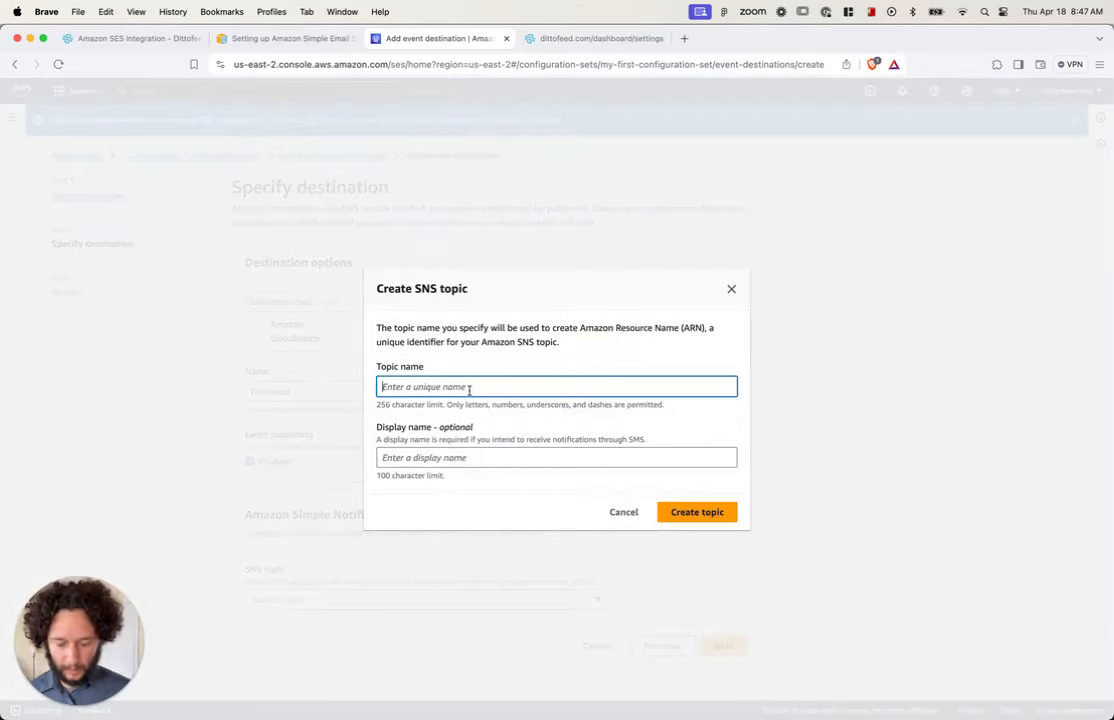
type("dittofeed-events")
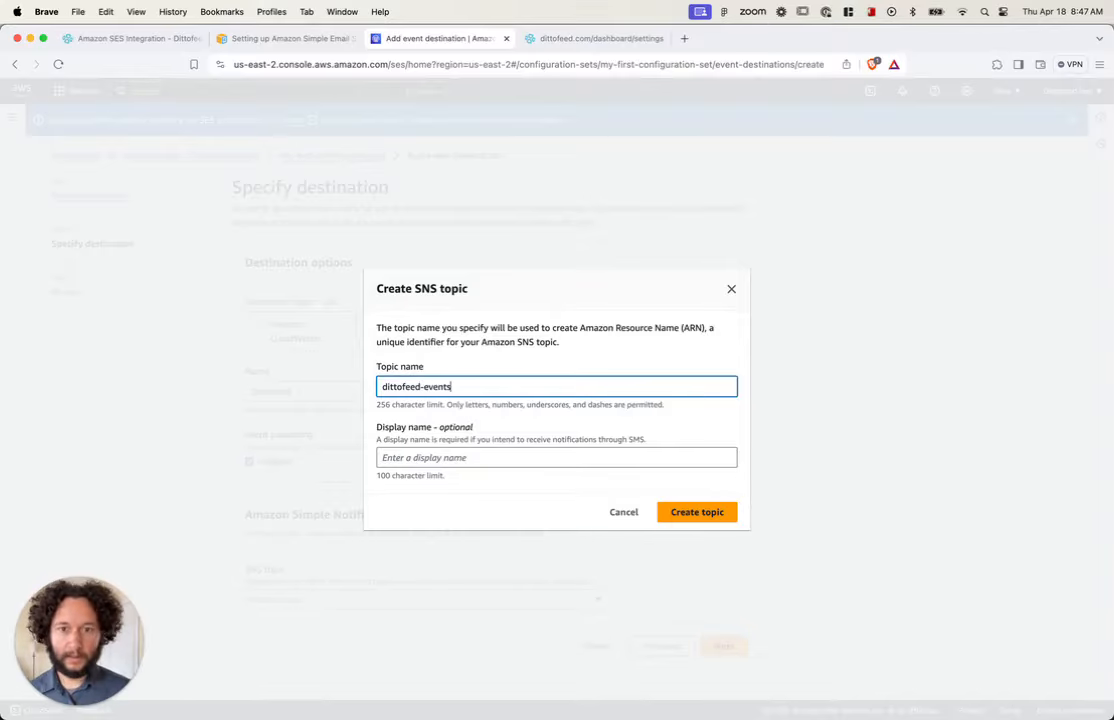
key("Tab")
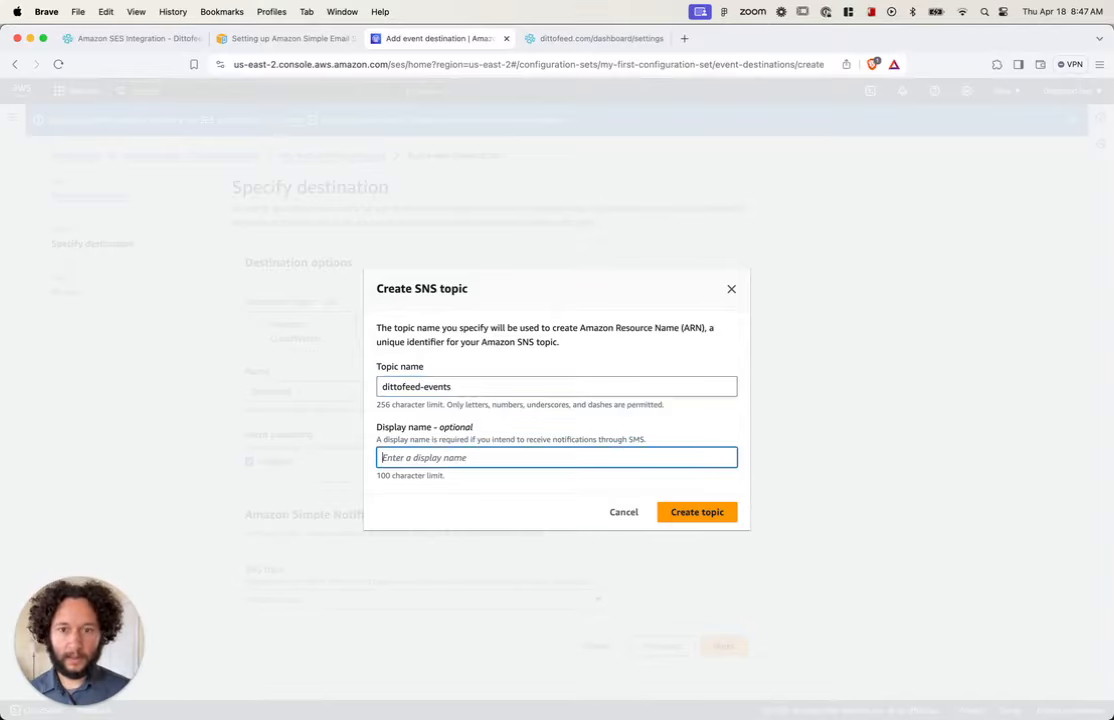
type("Dittofeed Events")
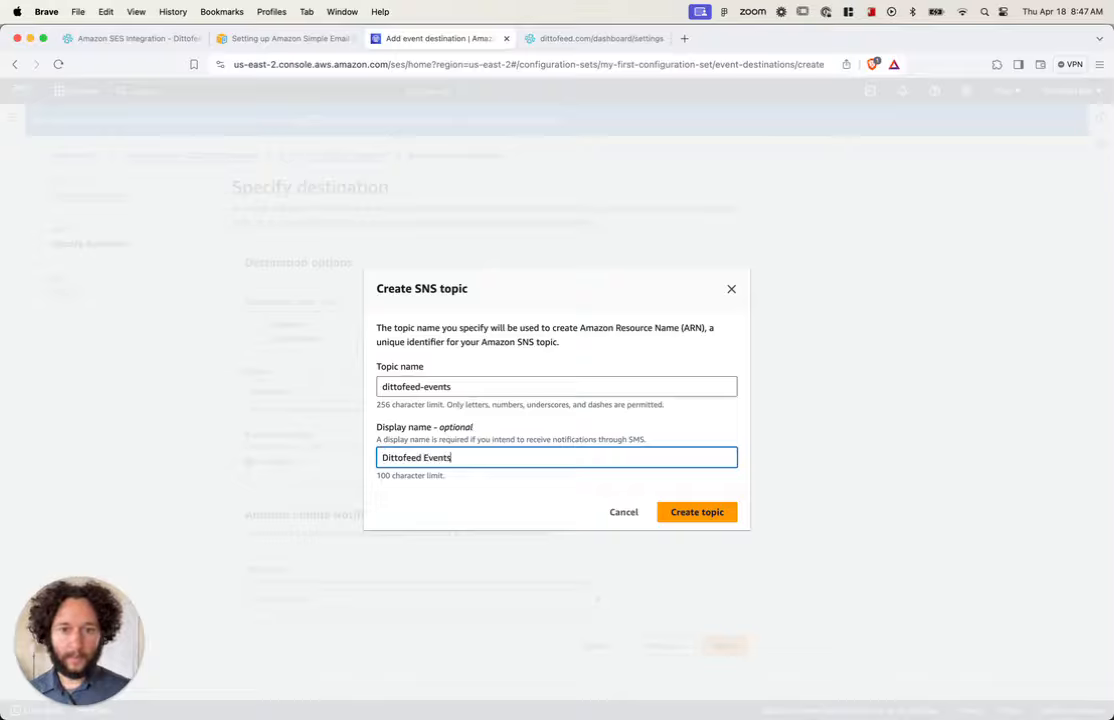
left_click(699, 512)
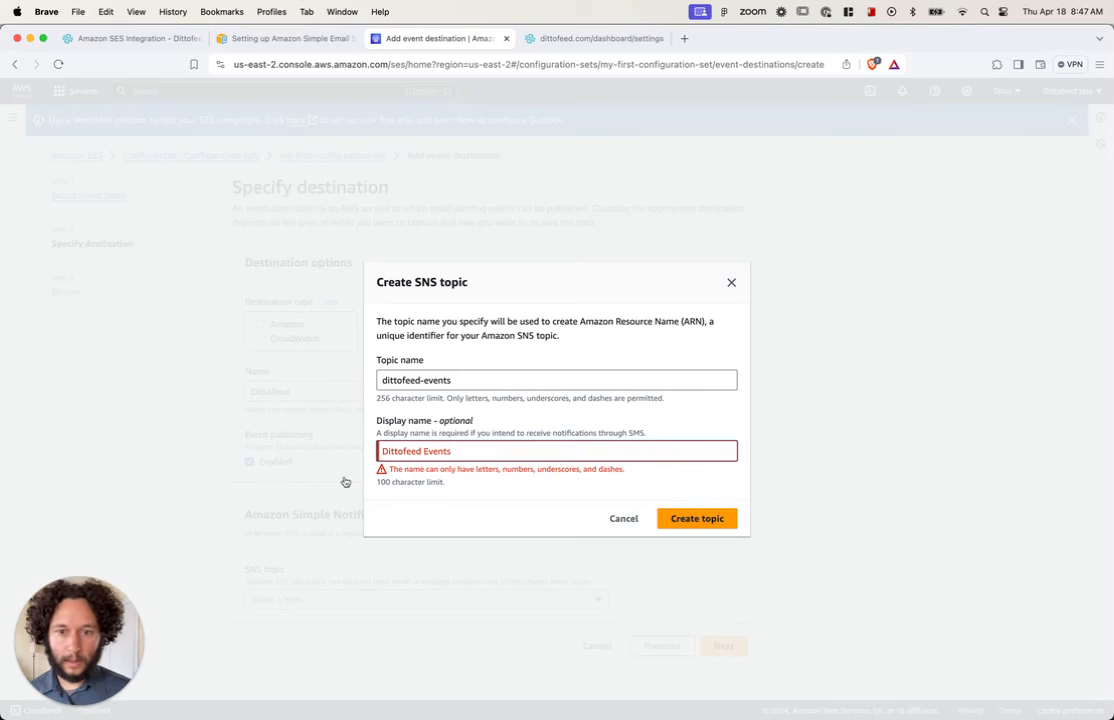
double_click(425, 451)
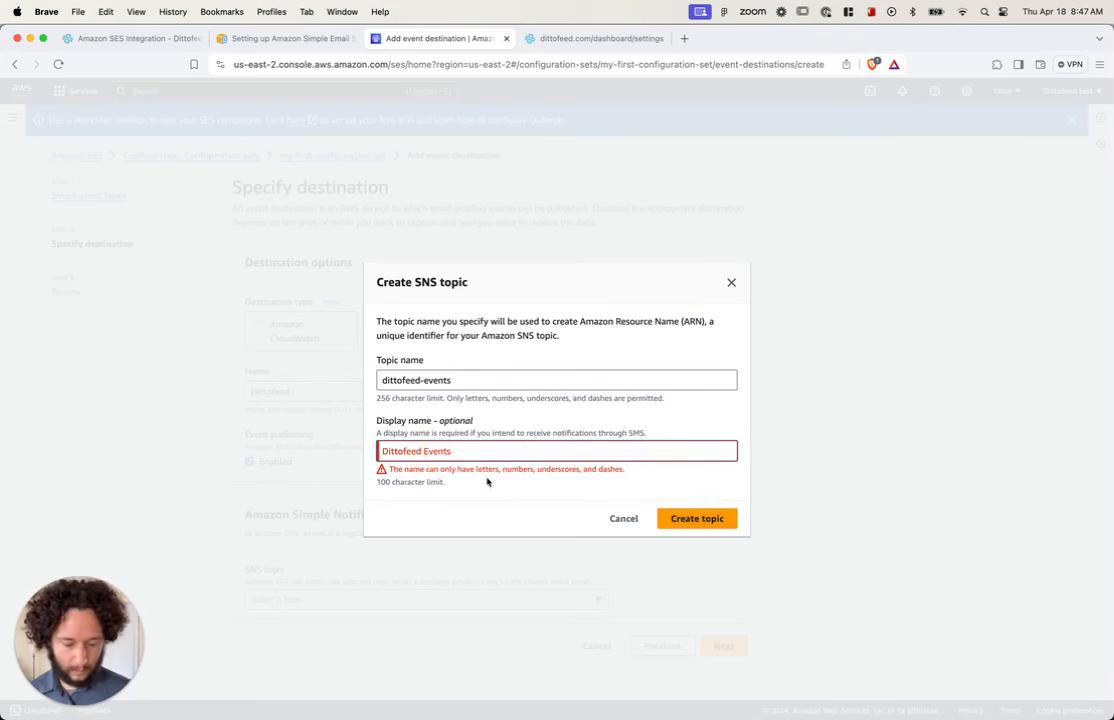
key("BackSpace")
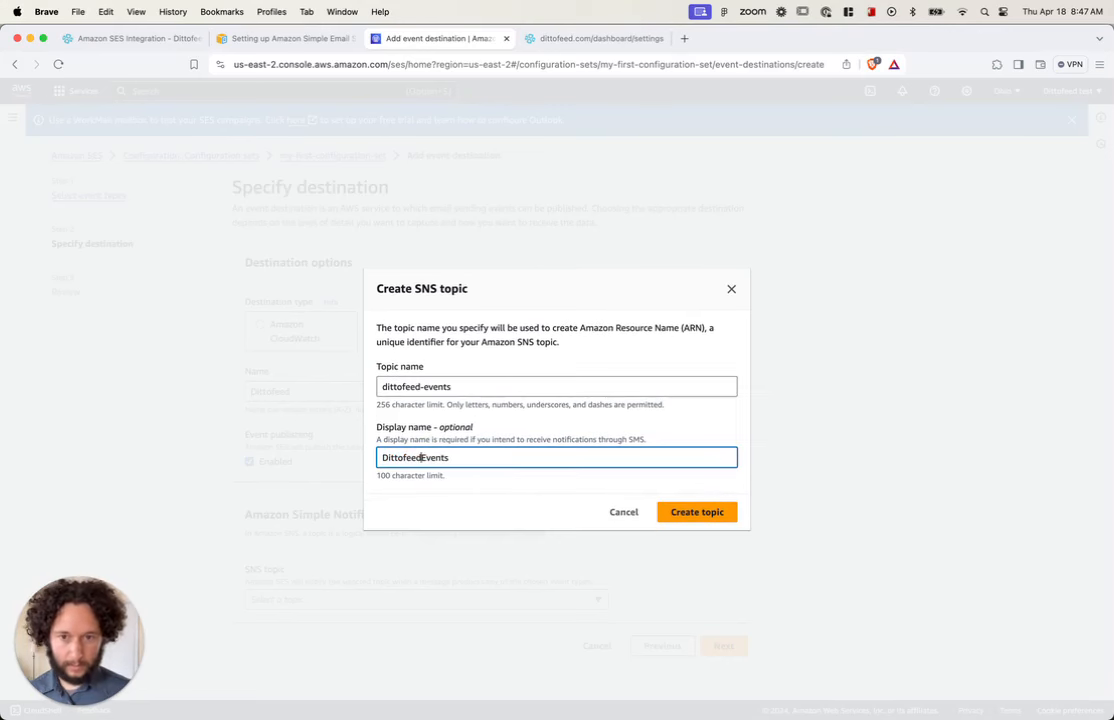
left_click(709, 522)
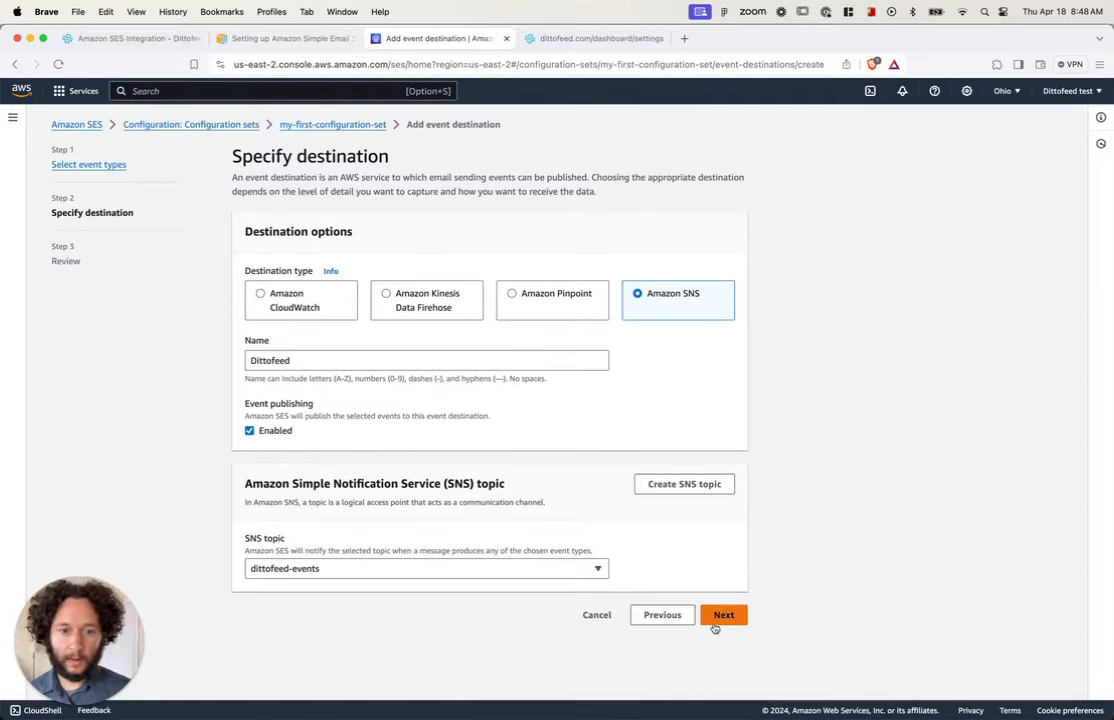
Recheck that dittofeed-events is the selected SNS topic, review the settings and add the event destination.
left_click(721, 620)
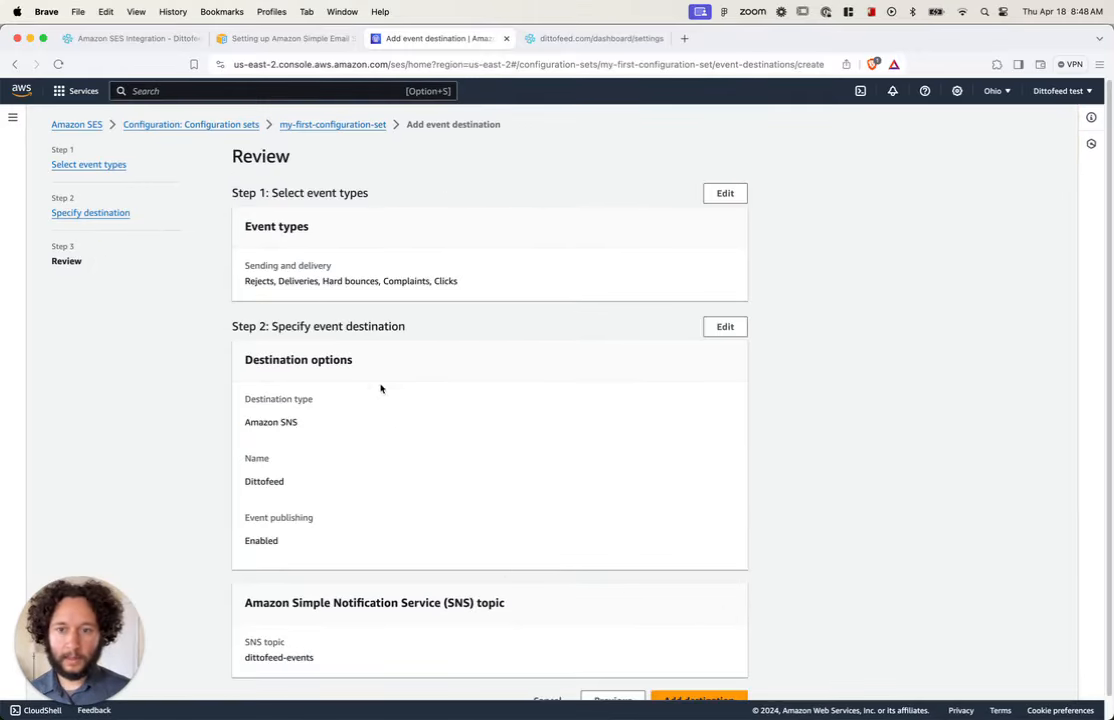
scroll(565, 462, "down", 1)
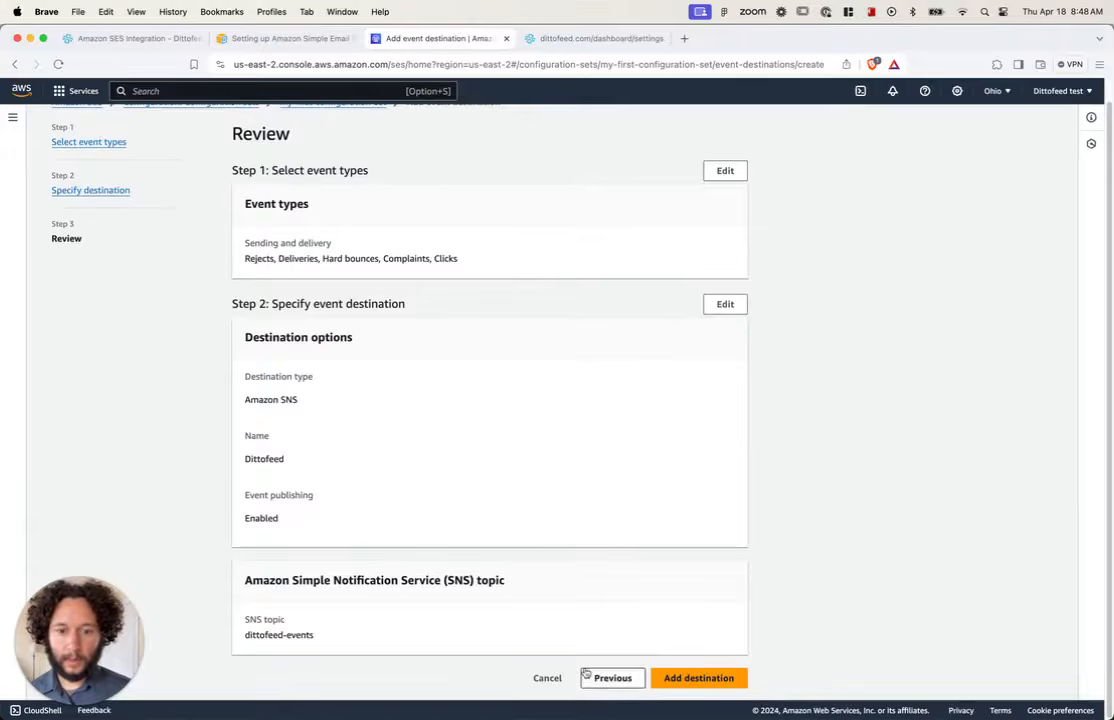
left_click(612, 677)
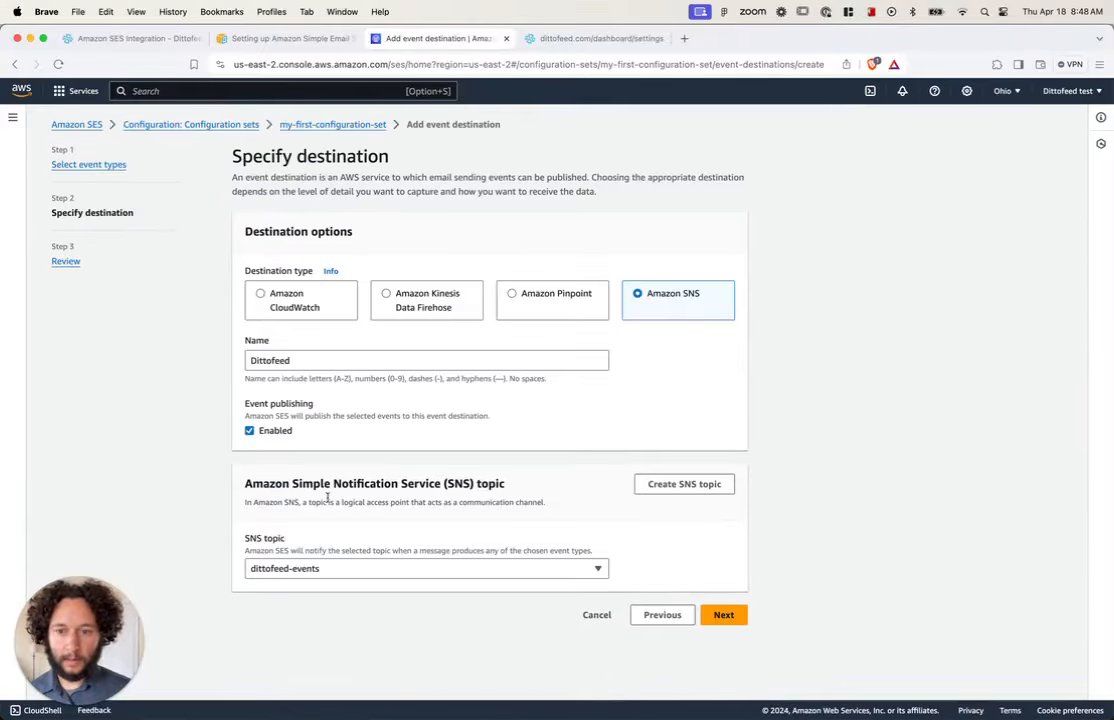
left_click(440, 567)
left_click(345, 608)
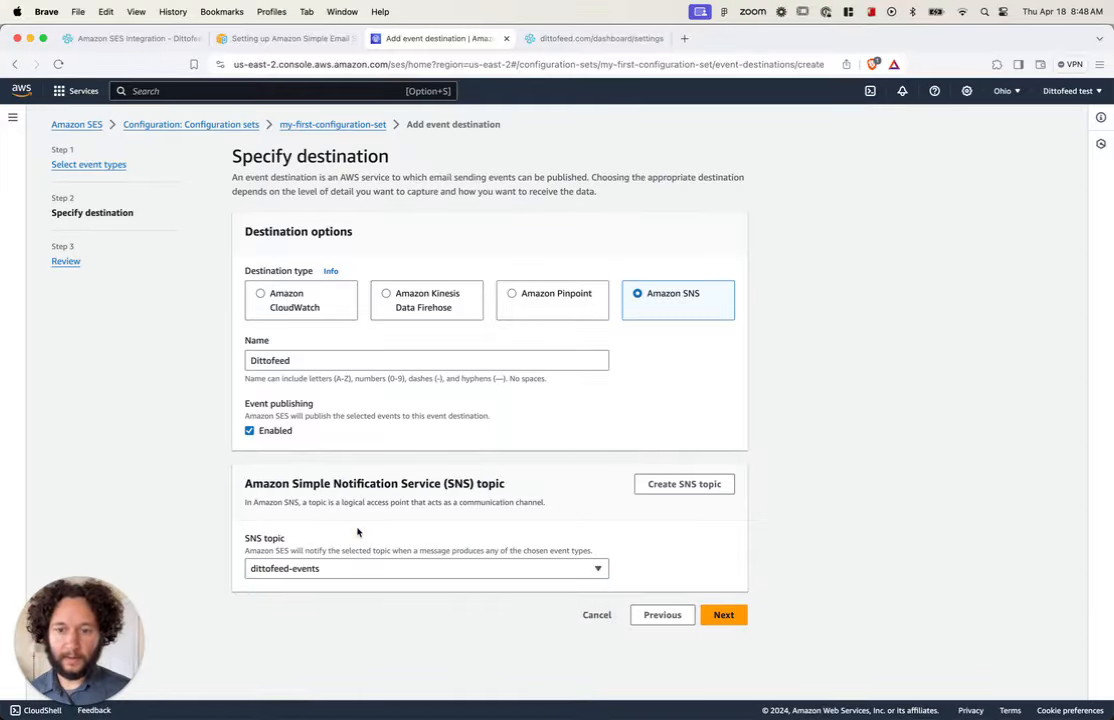
left_click(724, 616)
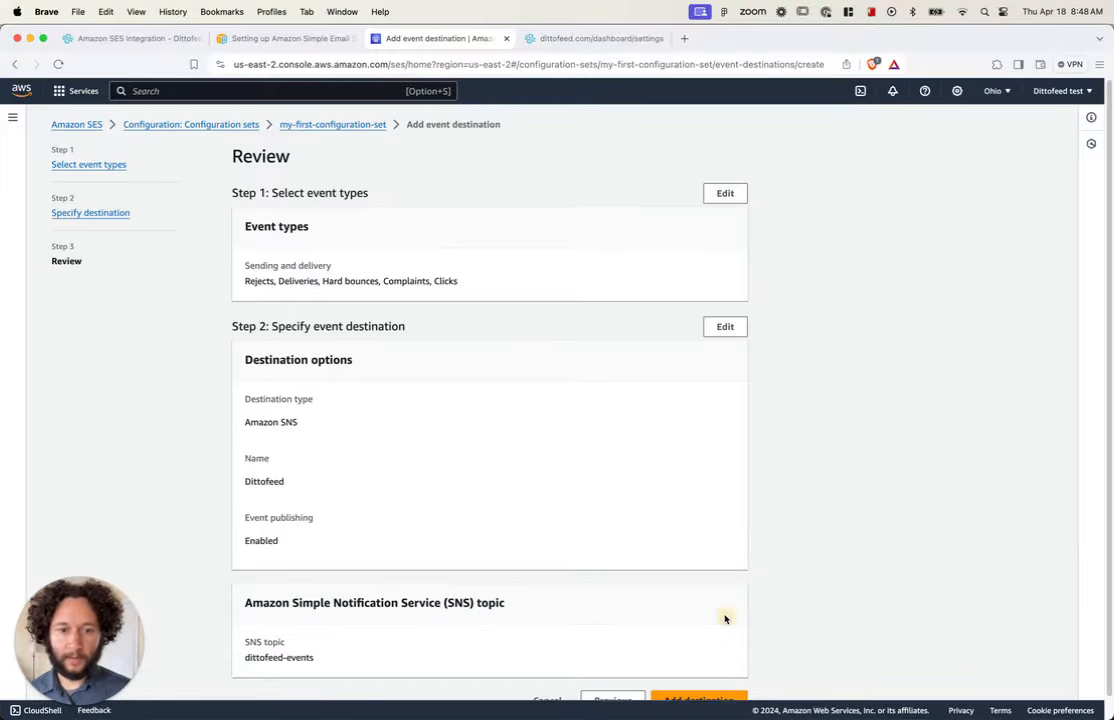
scroll(557, 520, "down", 1)
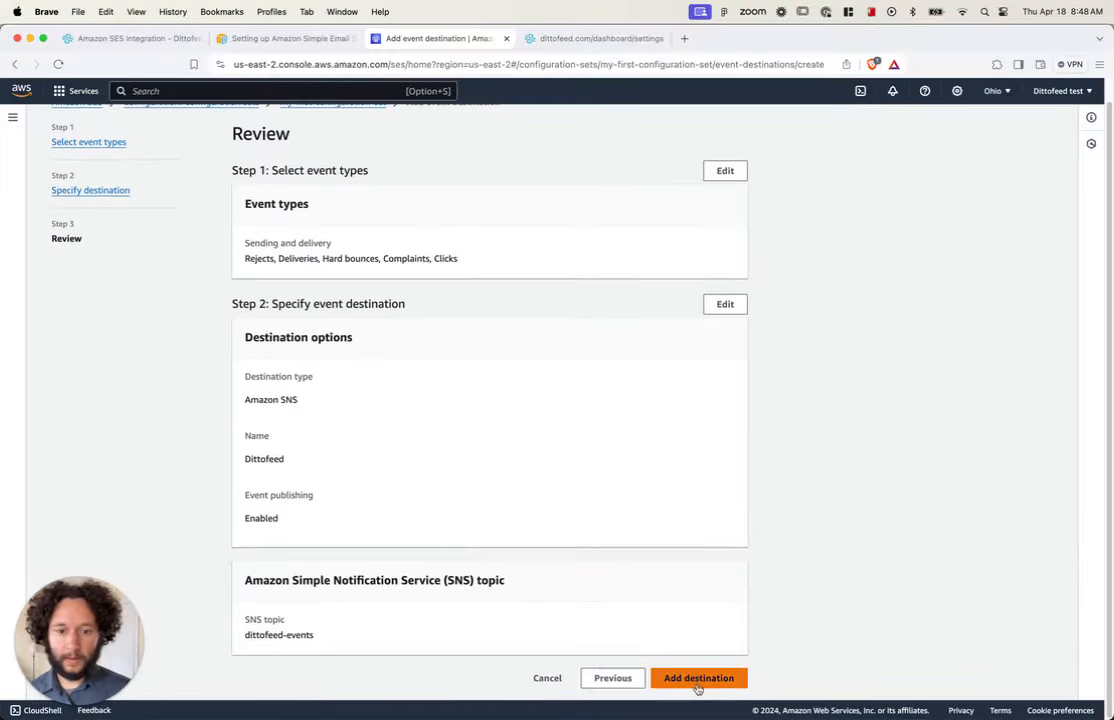
left_click(698, 680)
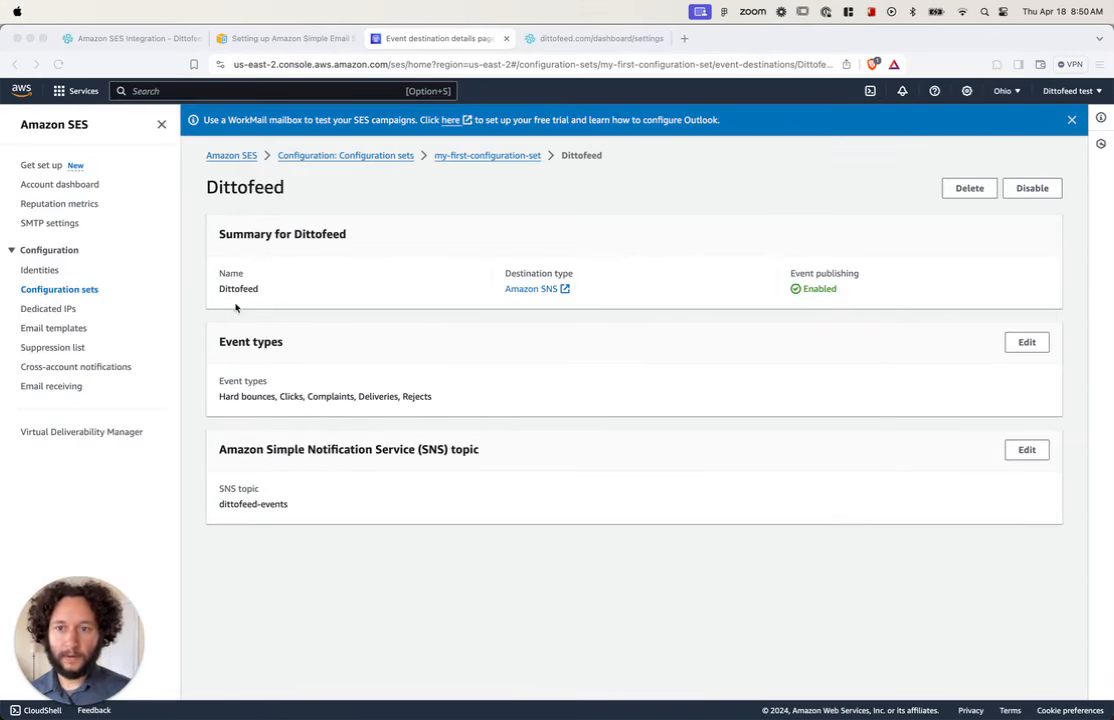
Open the verified email address identity in Amazon SES and check its default configuration set.
left_click(43, 270)
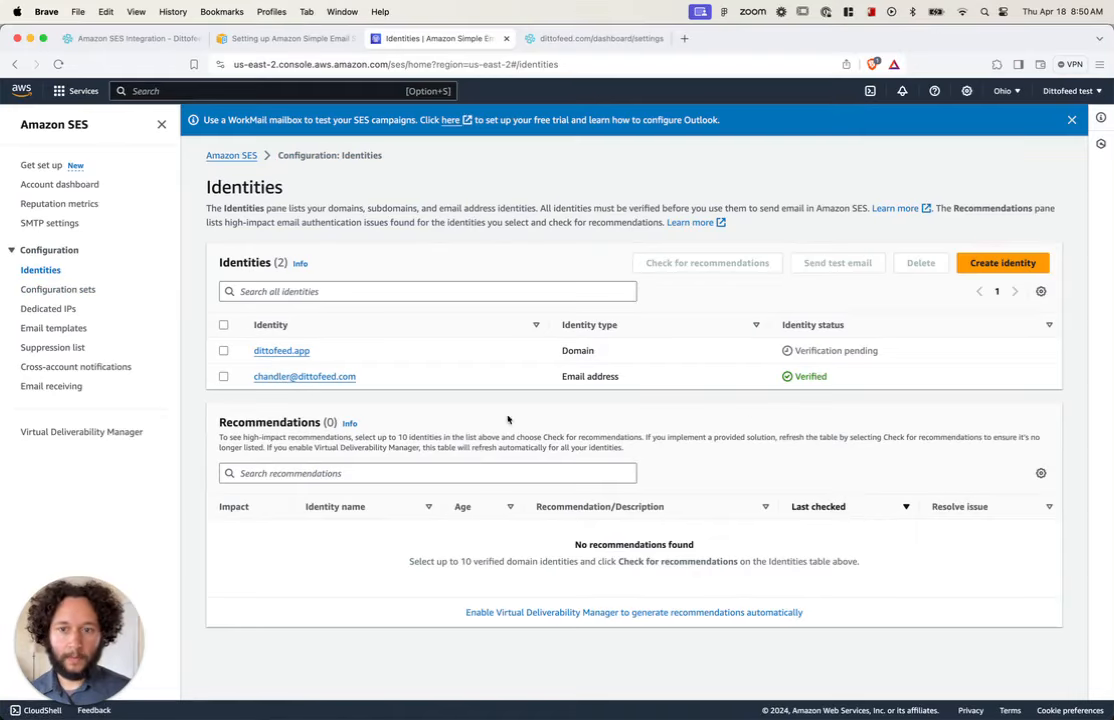
left_click(223, 377)
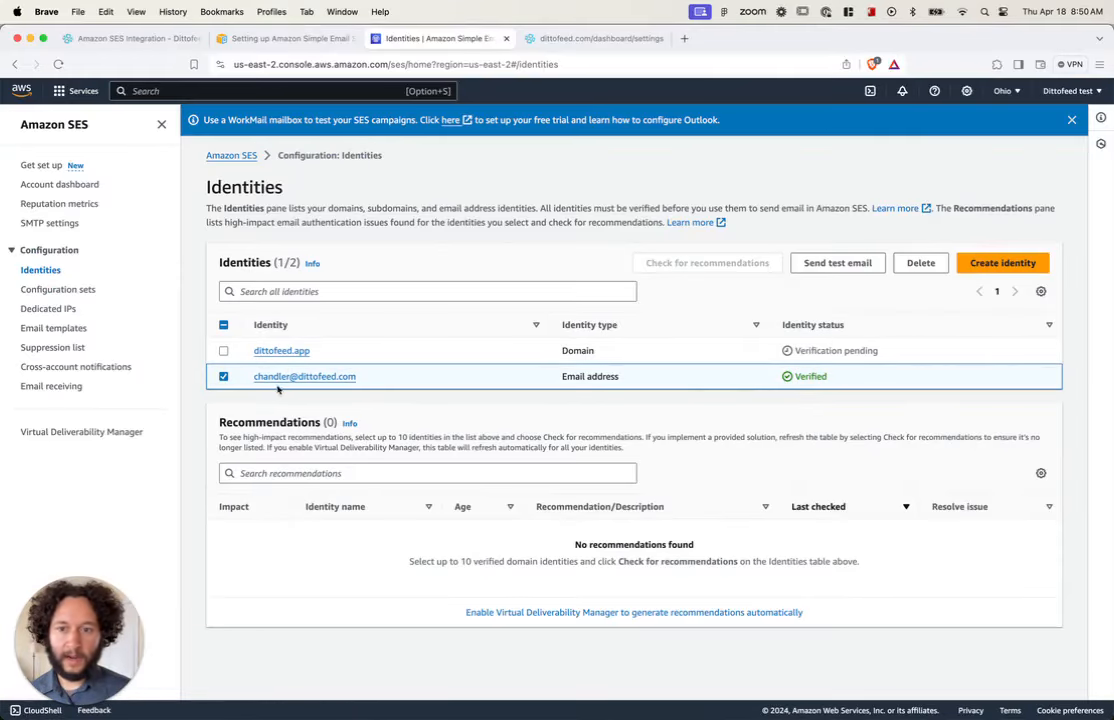
left_click(278, 378)
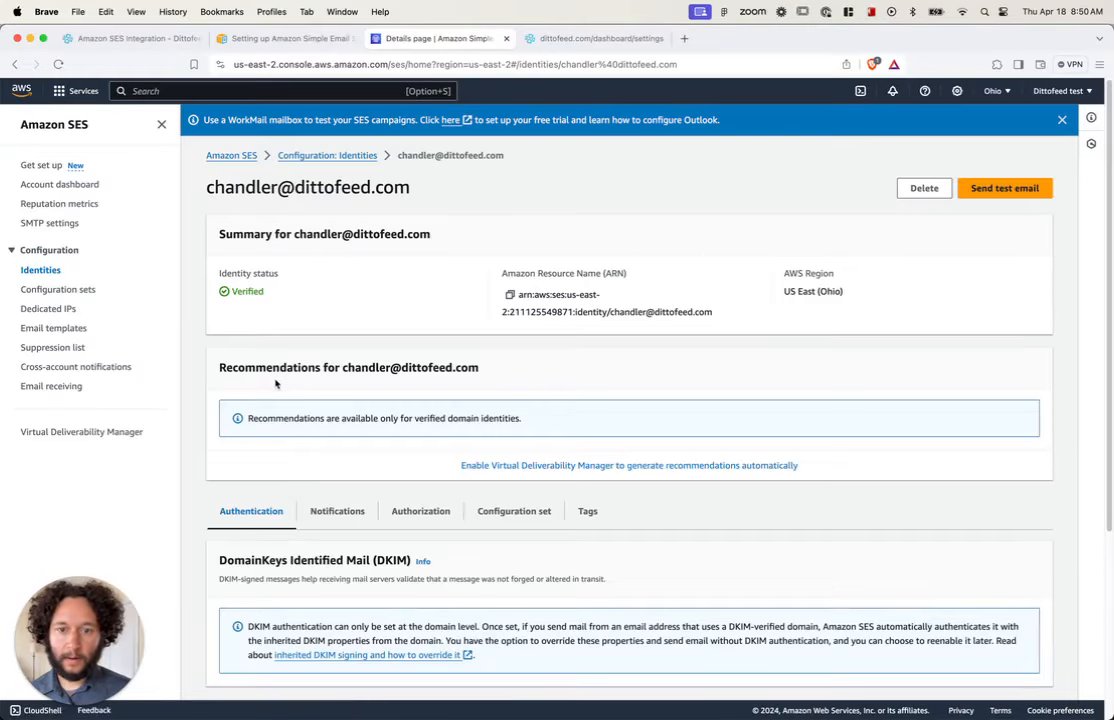
left_click(514, 511)
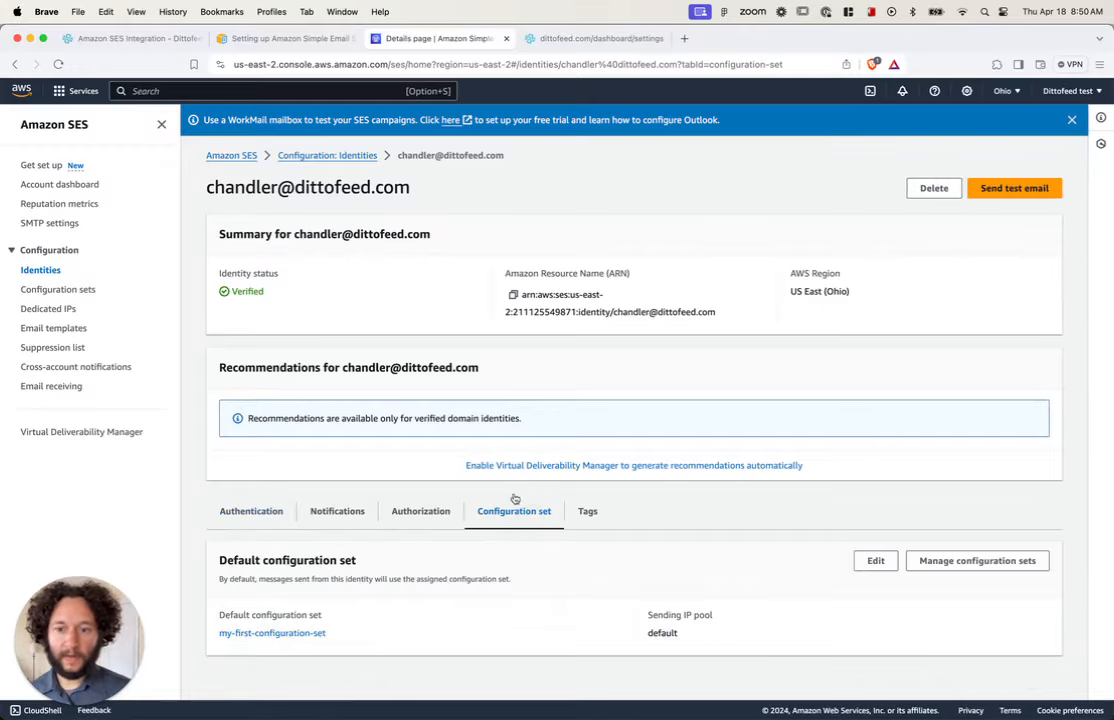
Edit the identity's default configuration set, keep my-first-configuration-set assigned and save the changes.
left_click(876, 561)
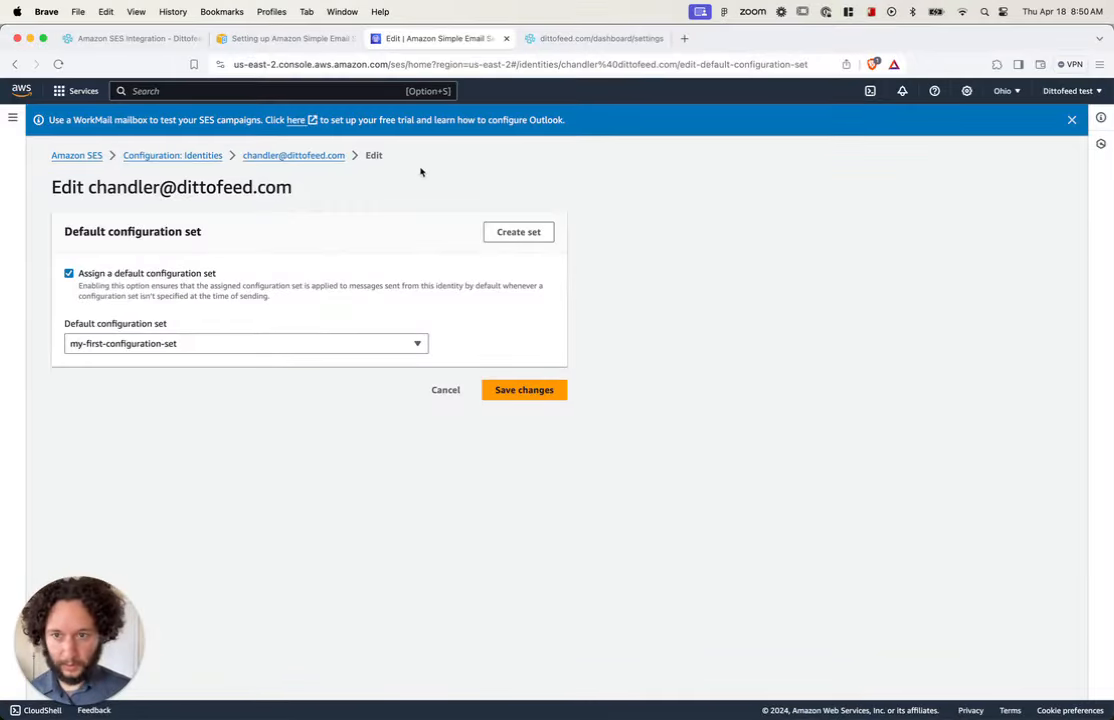
left_click(418, 343)
left_click(420, 341)
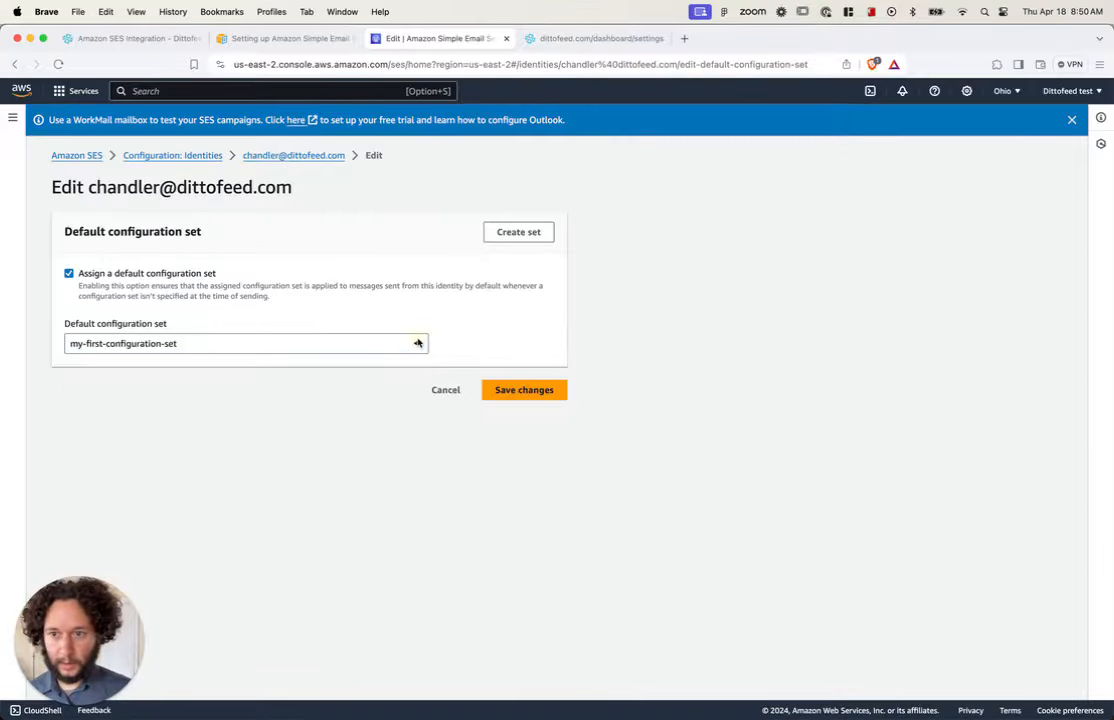
left_click(505, 393)
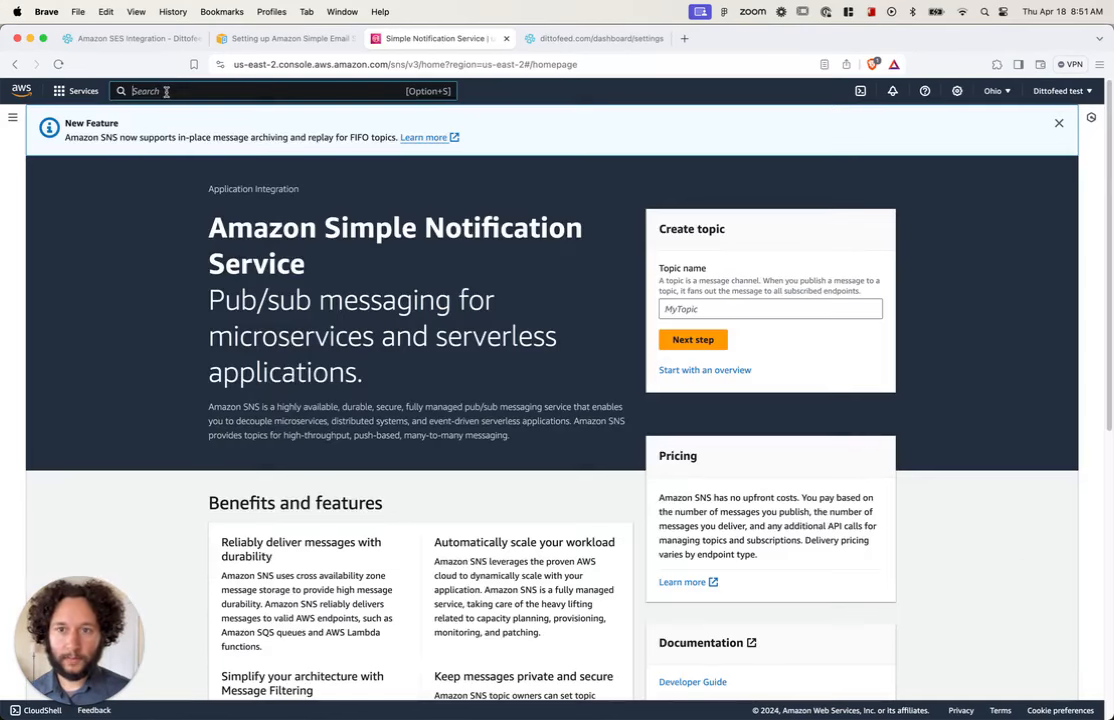
Search the AWS console for sns, open Simple Notification Service and go to its subscriptions list.
left_click(166, 91)
type("sns")
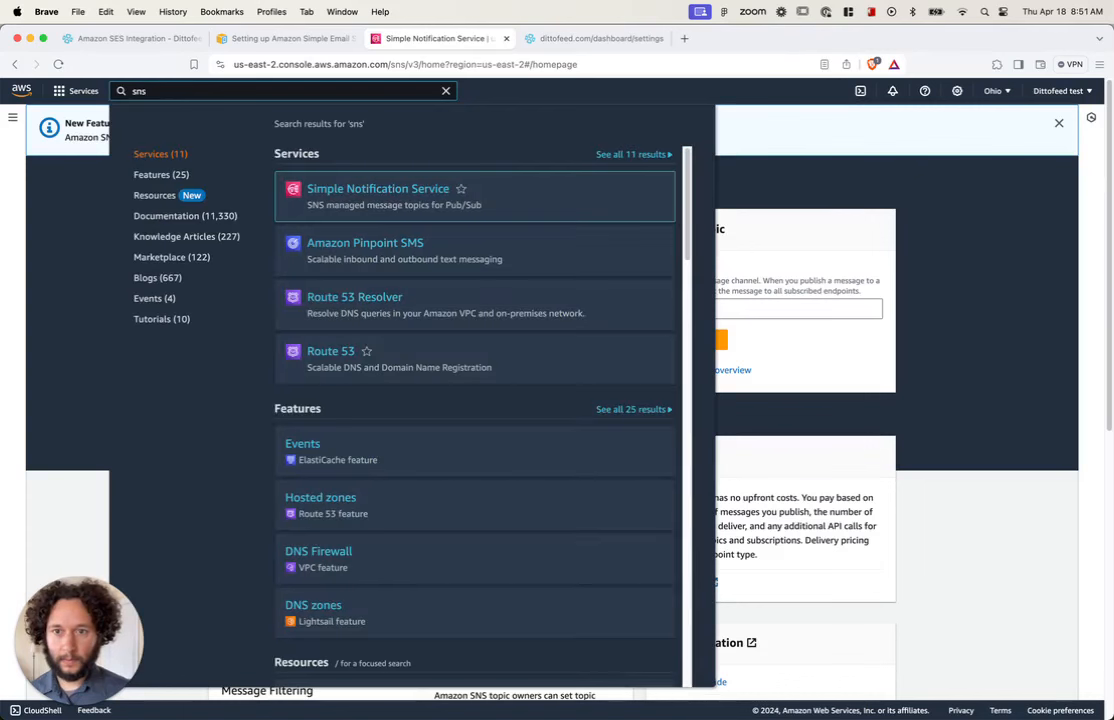
left_click(308, 189)
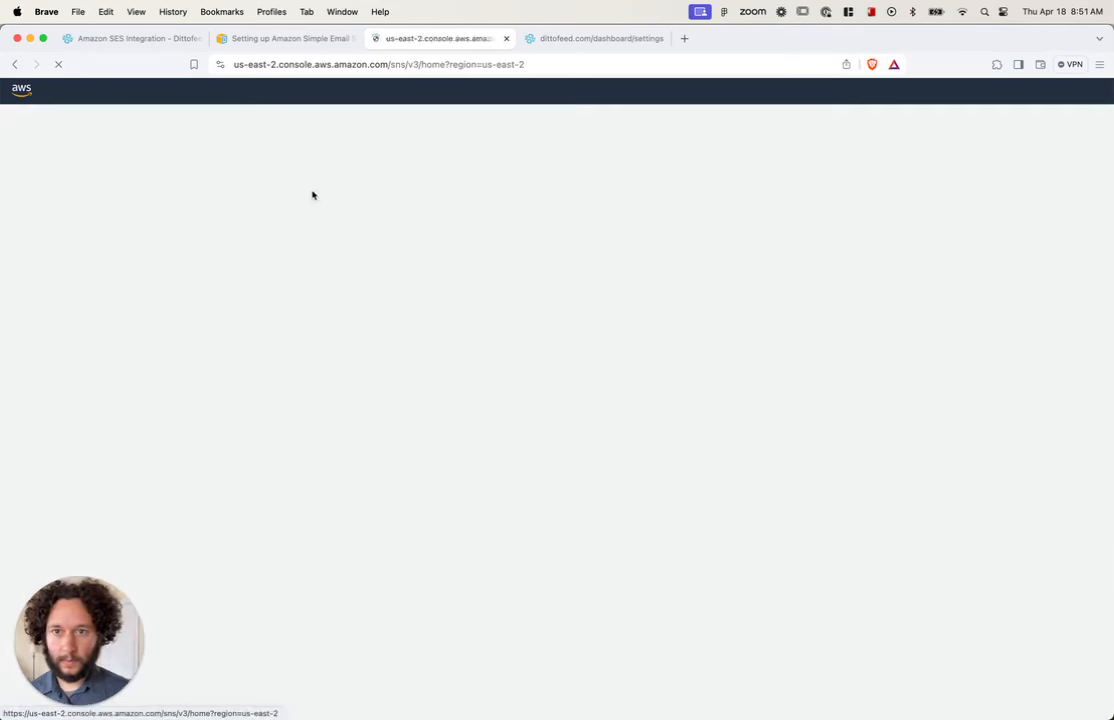
left_click(12, 112)
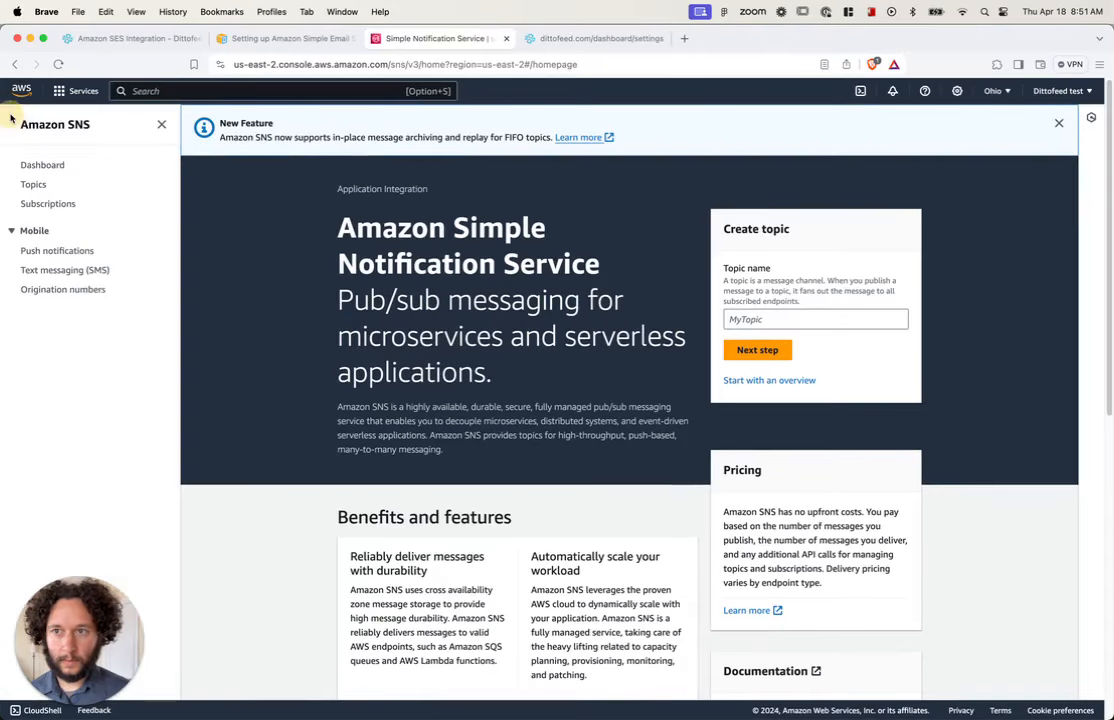
left_click(45, 165)
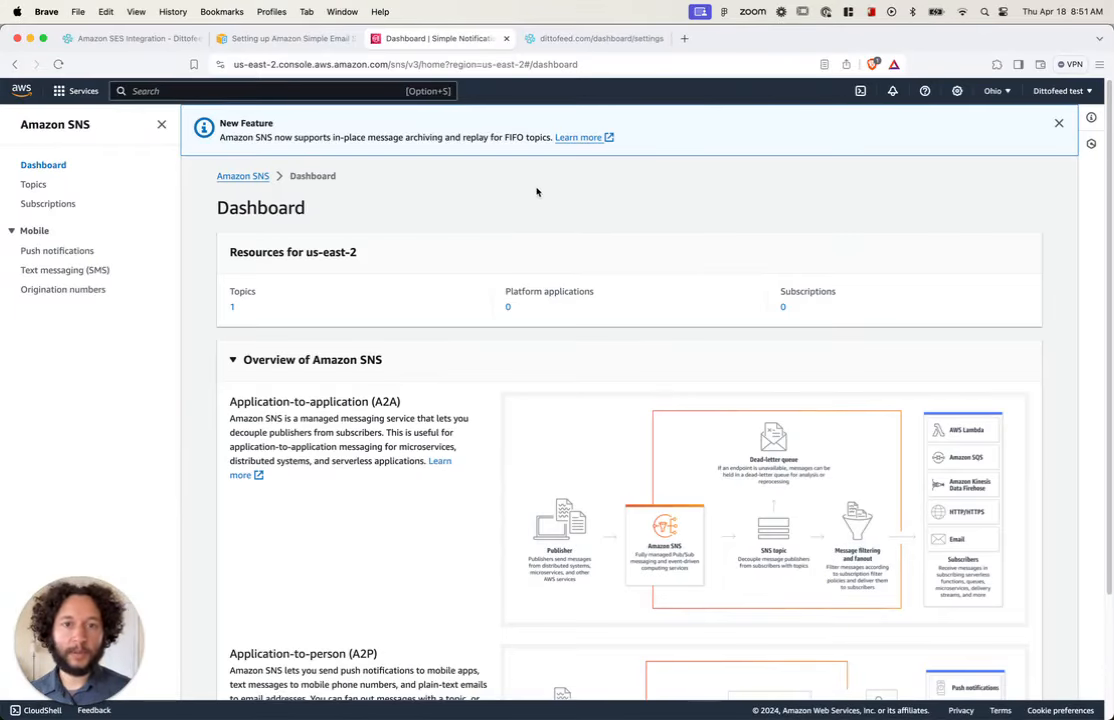
left_click(63, 205)
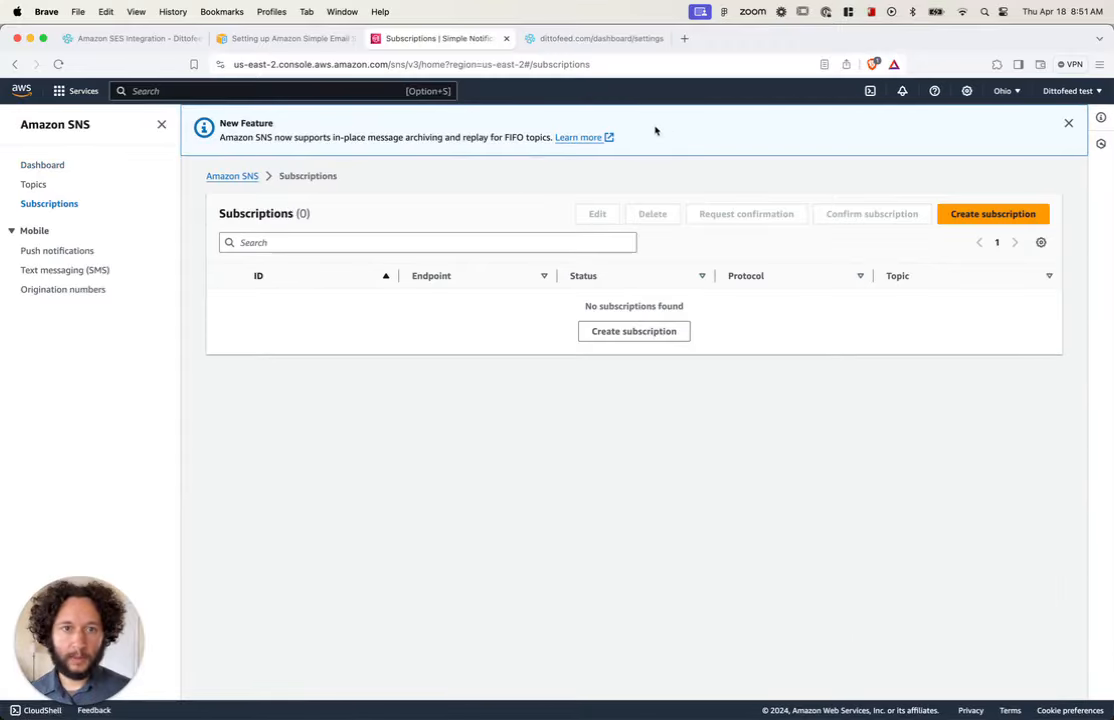
Start a new subscription for the dittofeed-events topic and set its protocol to HTTPS.
left_click(970, 215)
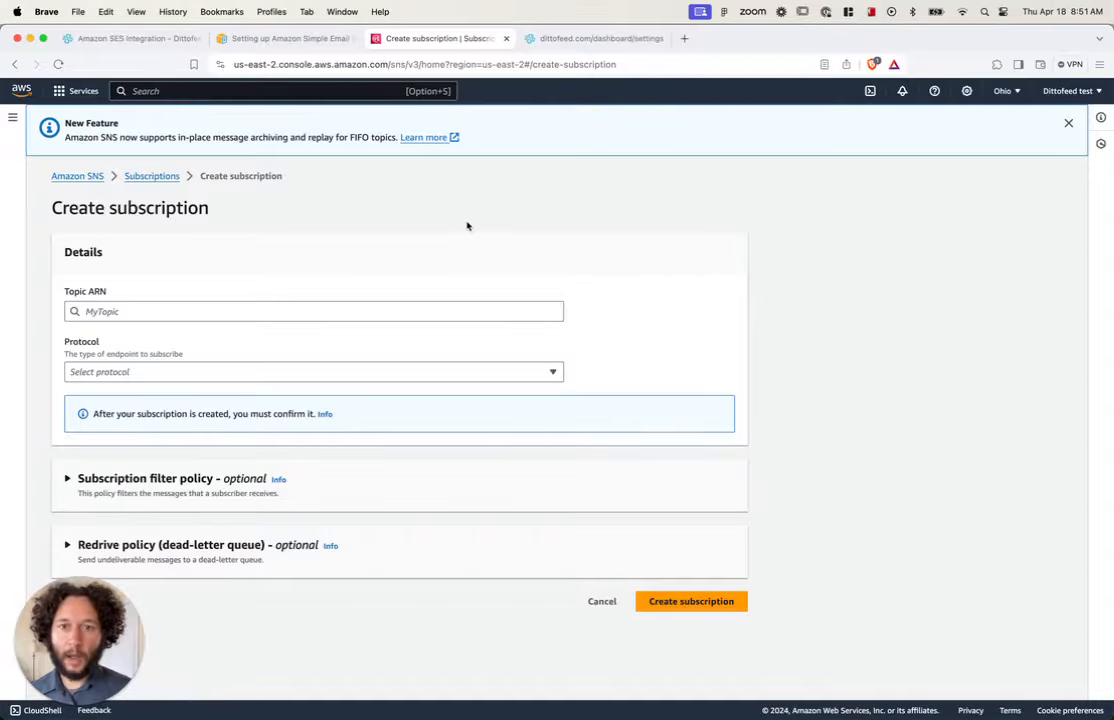
left_click(222, 314)
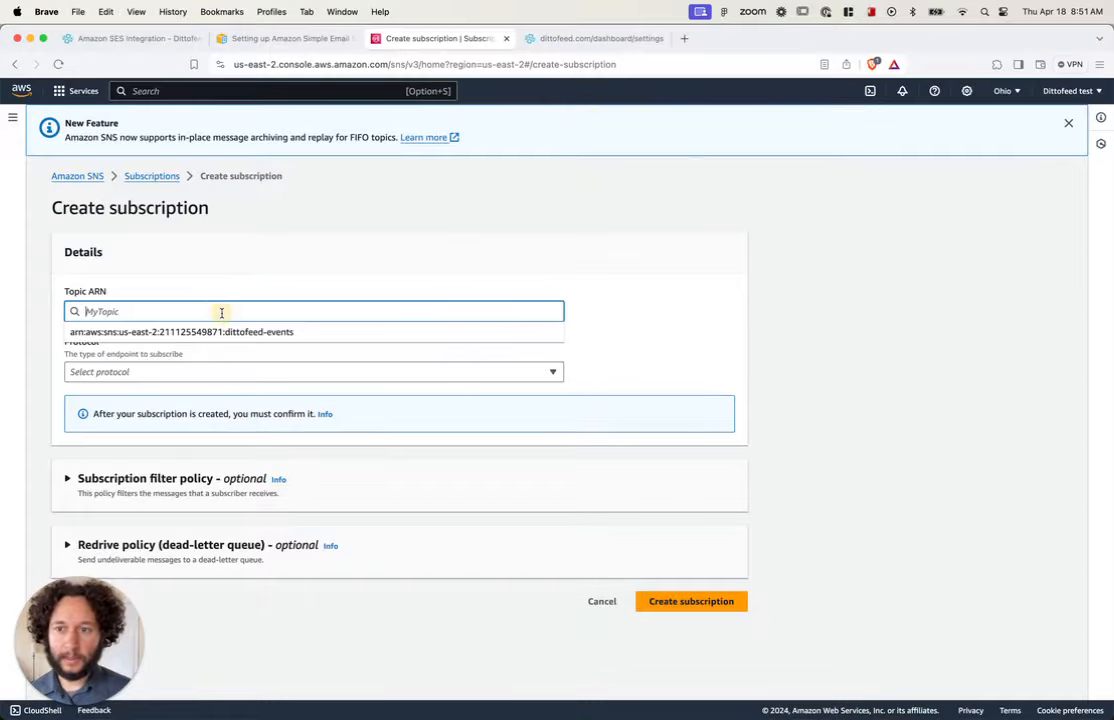
left_click(268, 334)
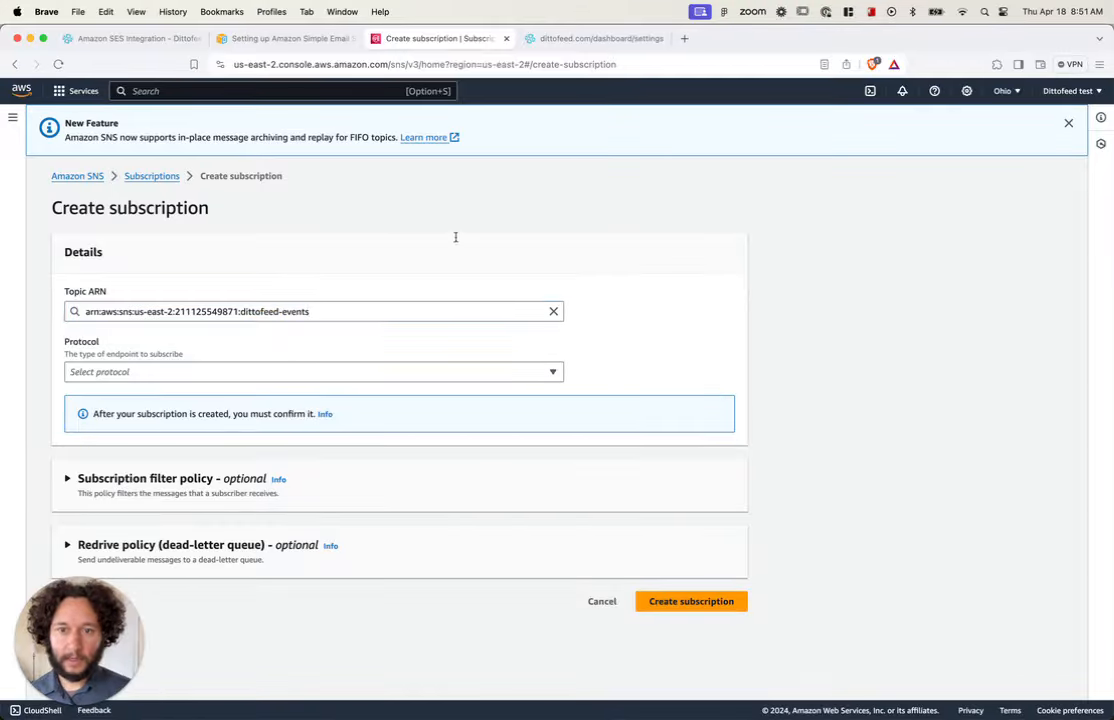
left_click(331, 373)
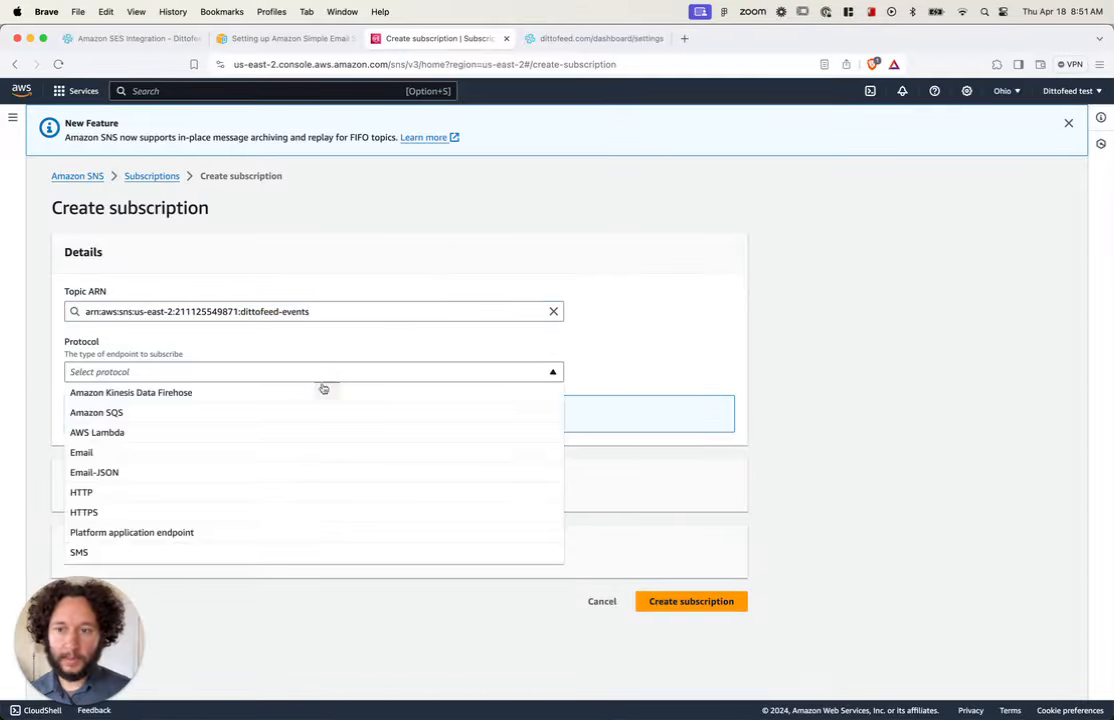
left_click(141, 515)
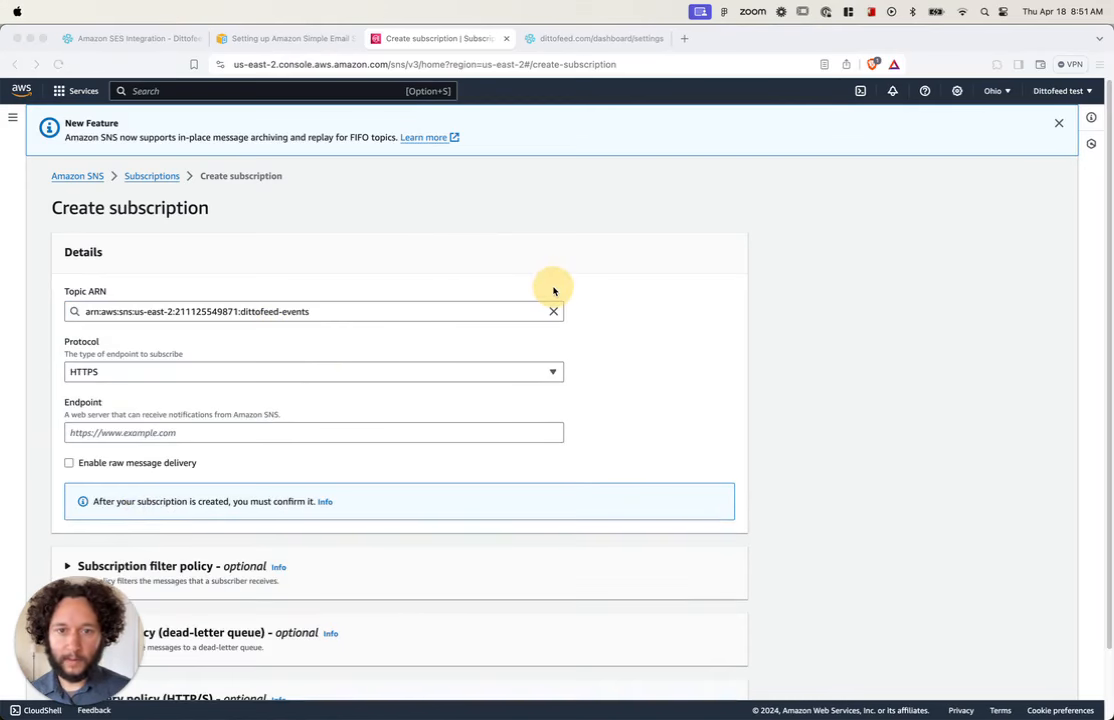
left_click(137, 432)
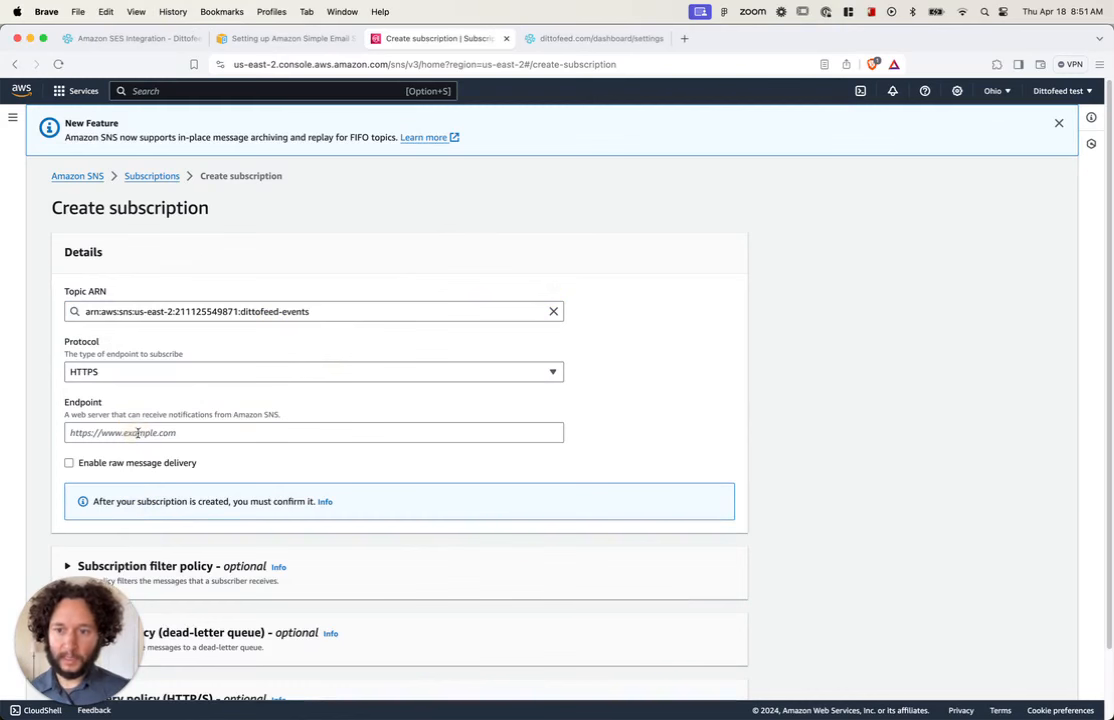
left_click(137, 430)
key("Down")
key("Return")
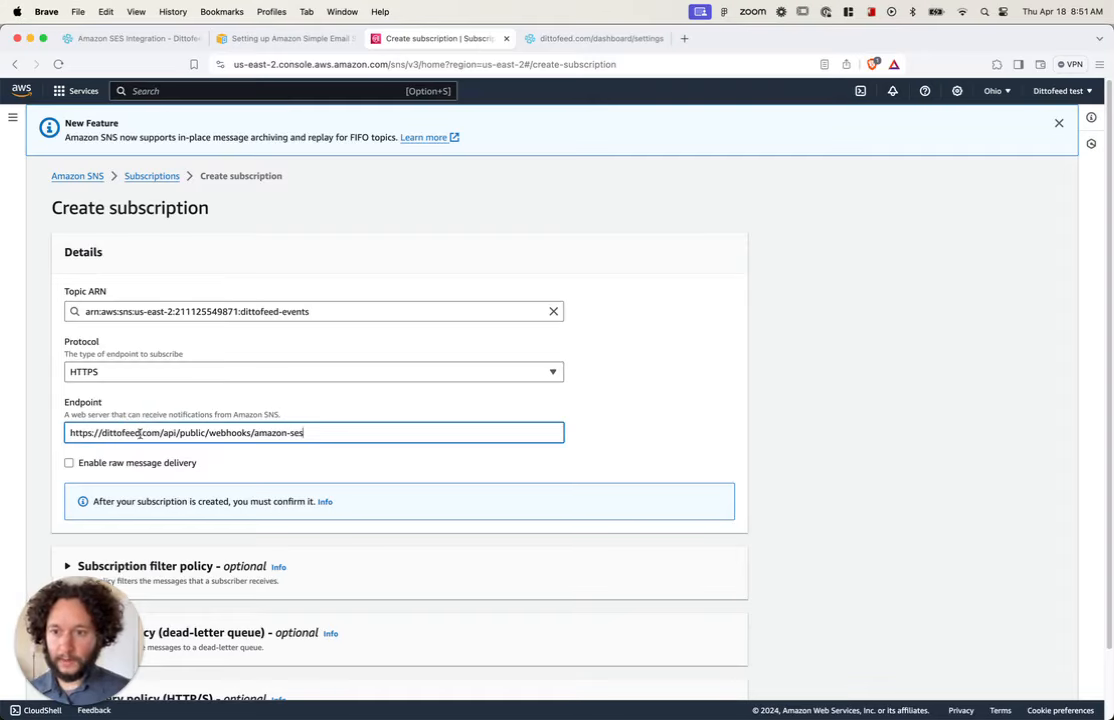
left_click(139, 432)
left_click_drag(161, 437, 103, 434)
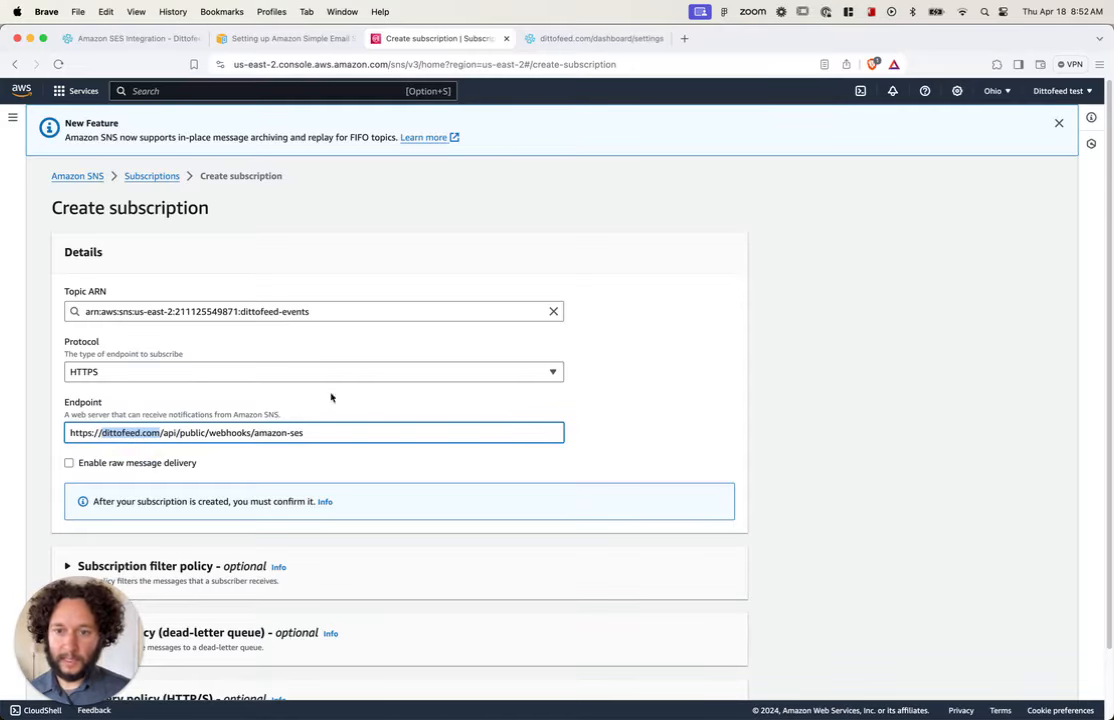
left_click(611, 421)
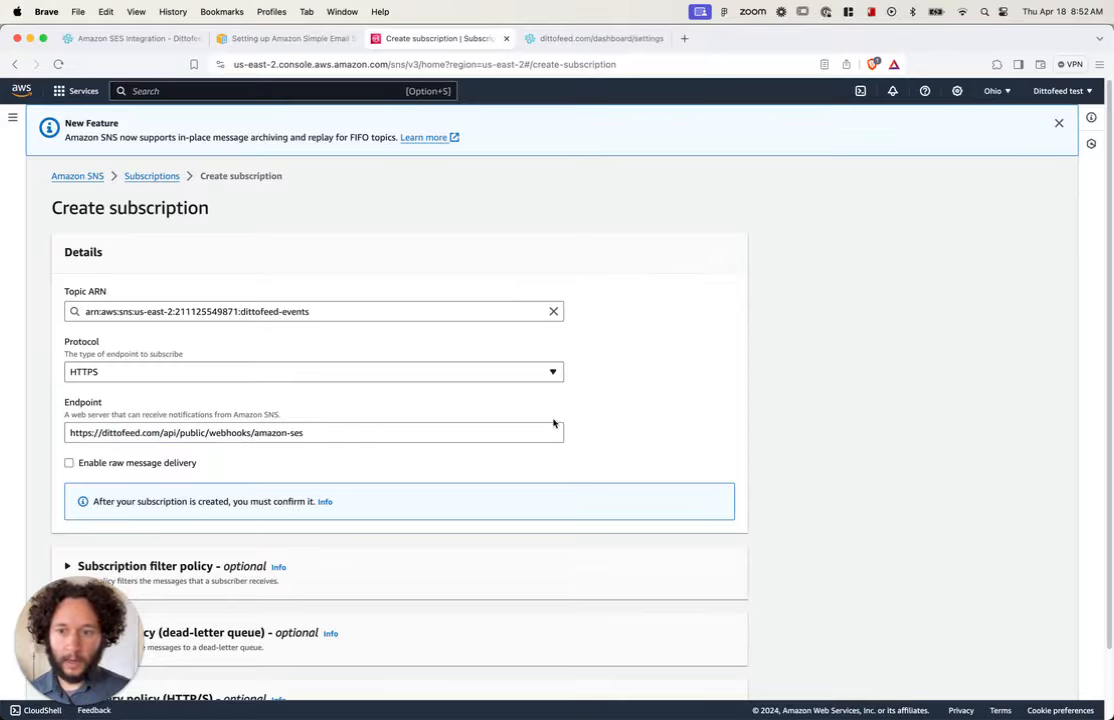
Create the subscription with raw message delivery left off and review its details.
scroll(360, 482, "down", 2)
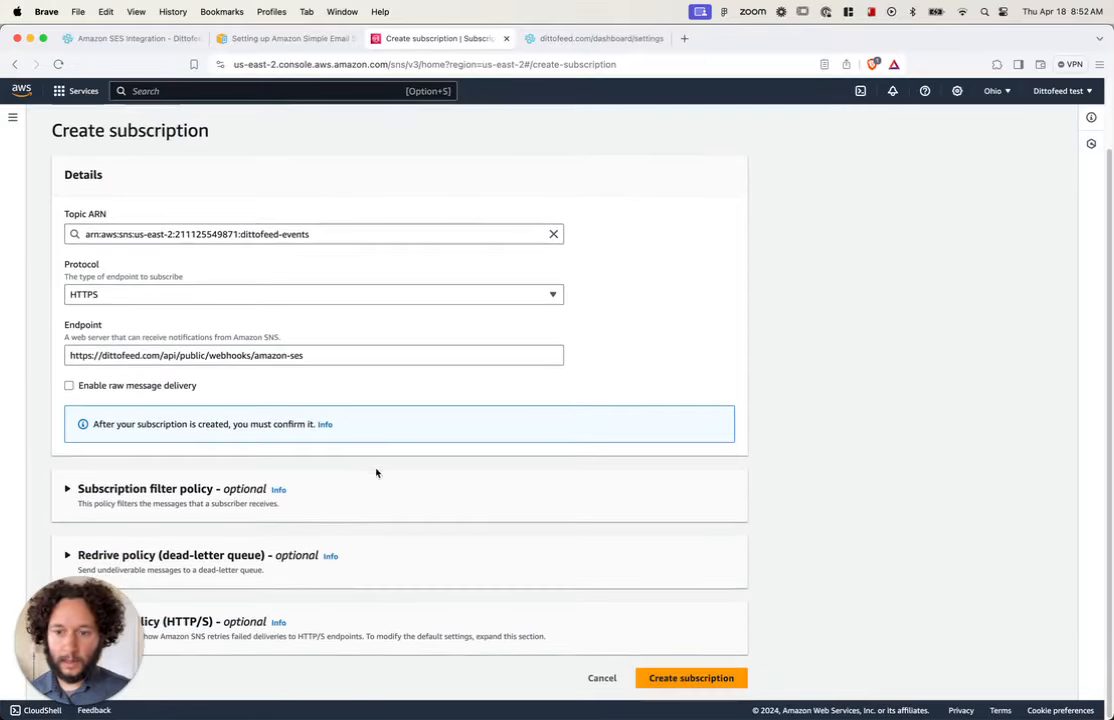
left_click(679, 677)
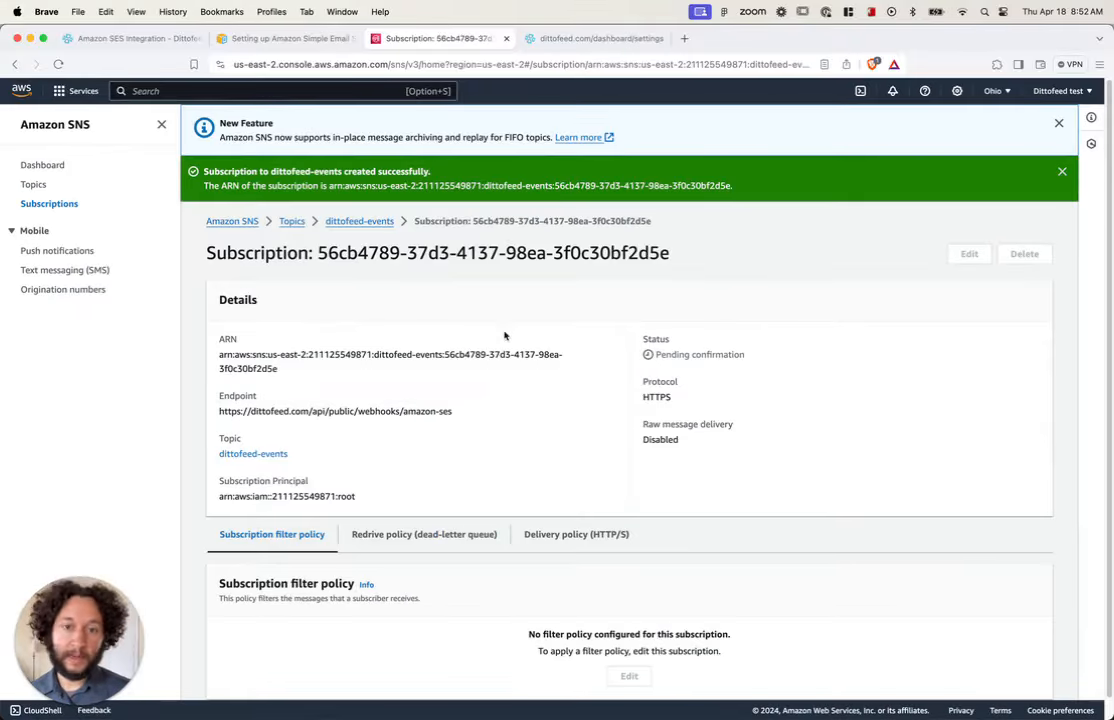
scroll(515, 391, "down", 1)
scroll(385, 436, "up", 1)
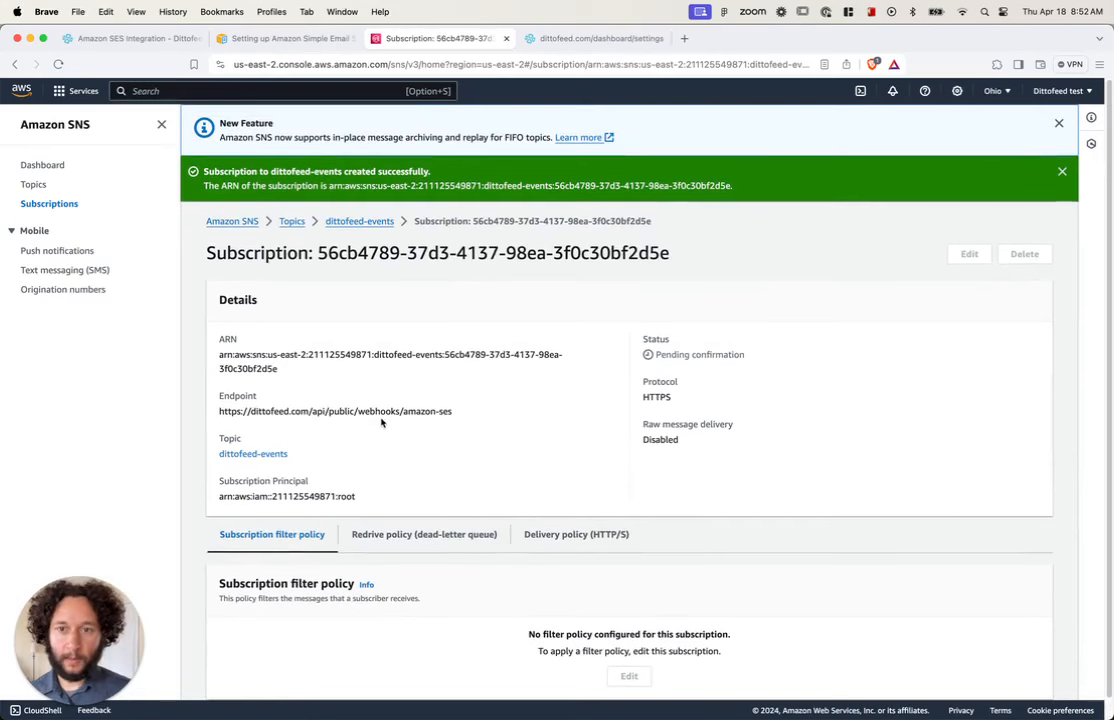
scroll(405, 384, "down", 1)
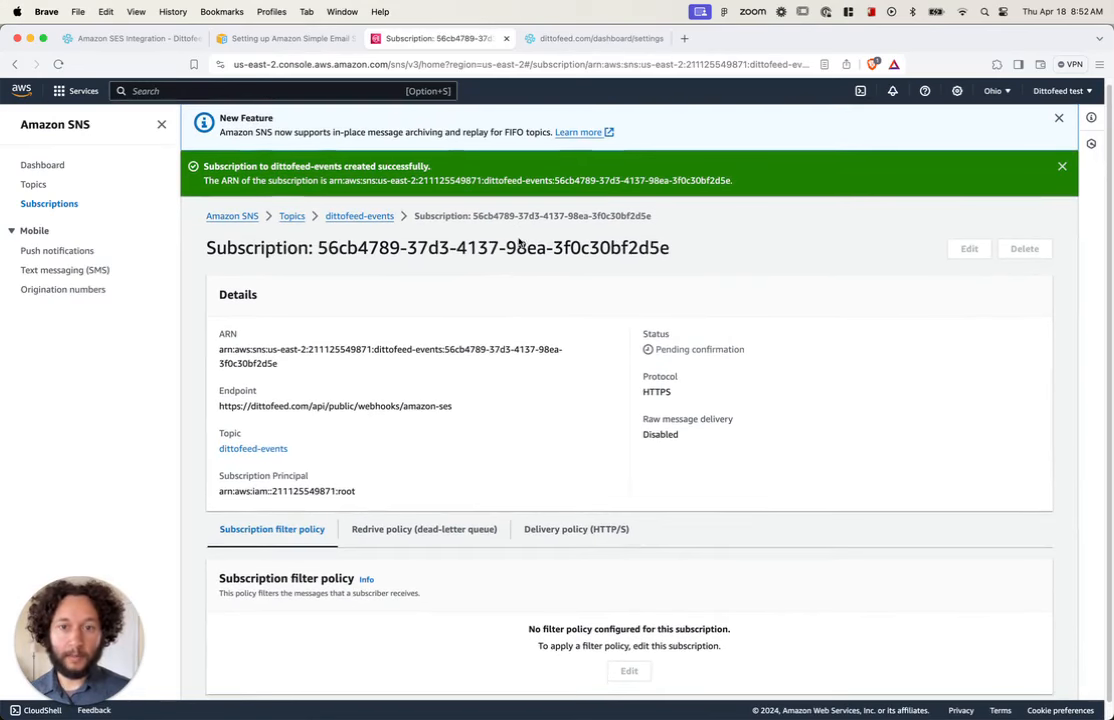